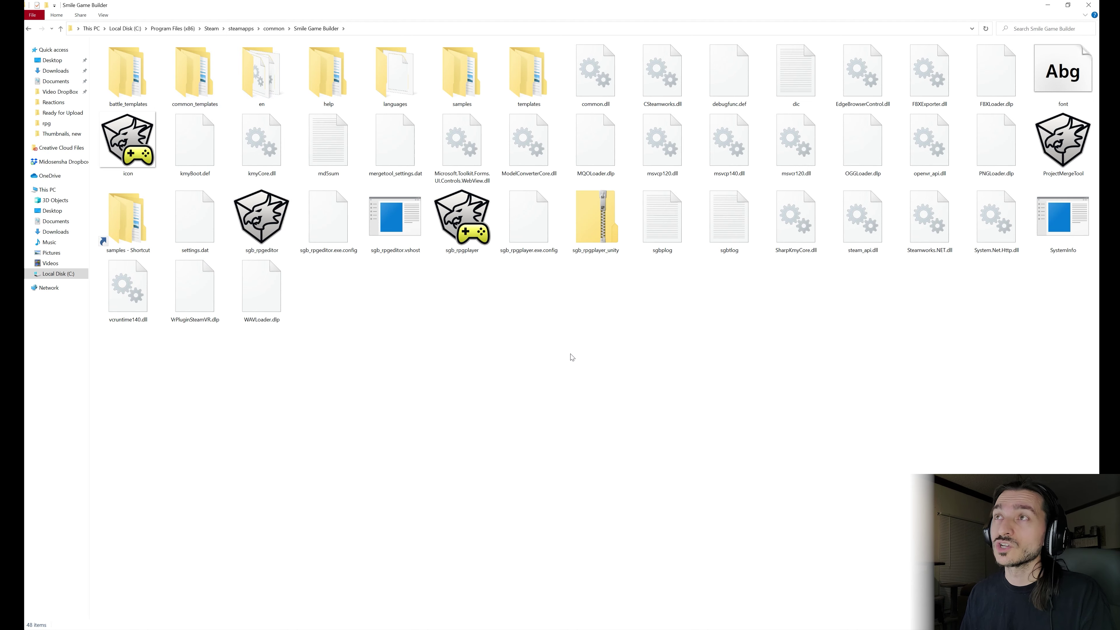
Step: Launch the Project Merge Tool and reposition its window on screen
{"action": "left_click", "coordinate": [1072, 147]}
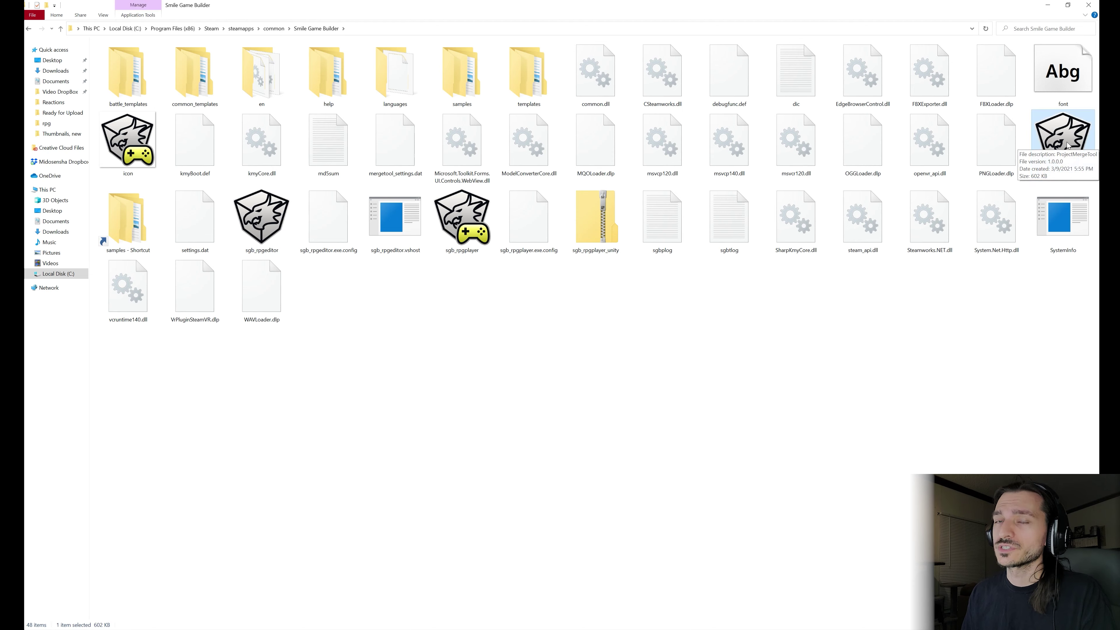
{"action": "double_click", "coordinate": [1067, 145]}
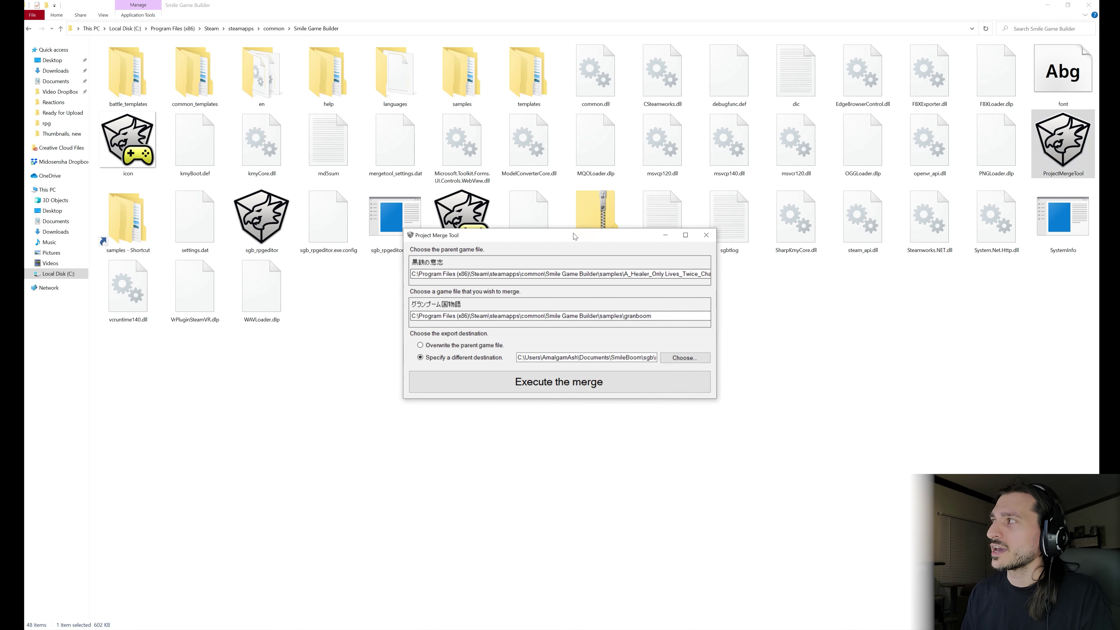
{"action": "left_click_drag", "start_coordinate": [574, 239], "coordinate": [498, 277]}
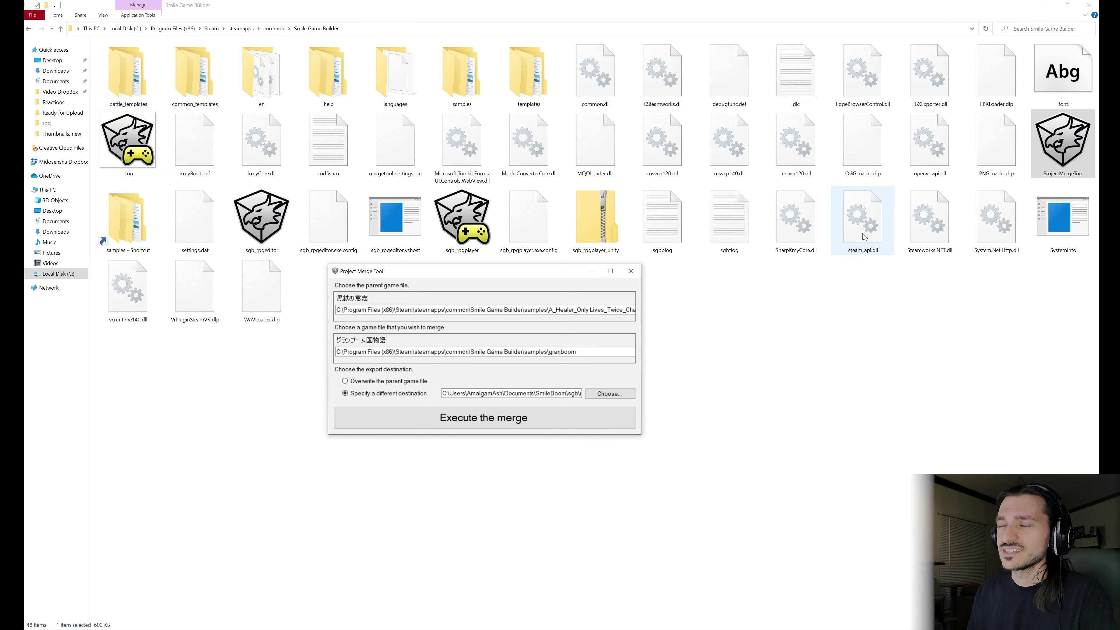
{"action": "left_click_drag", "start_coordinate": [551, 276], "coordinate": [559, 206]}
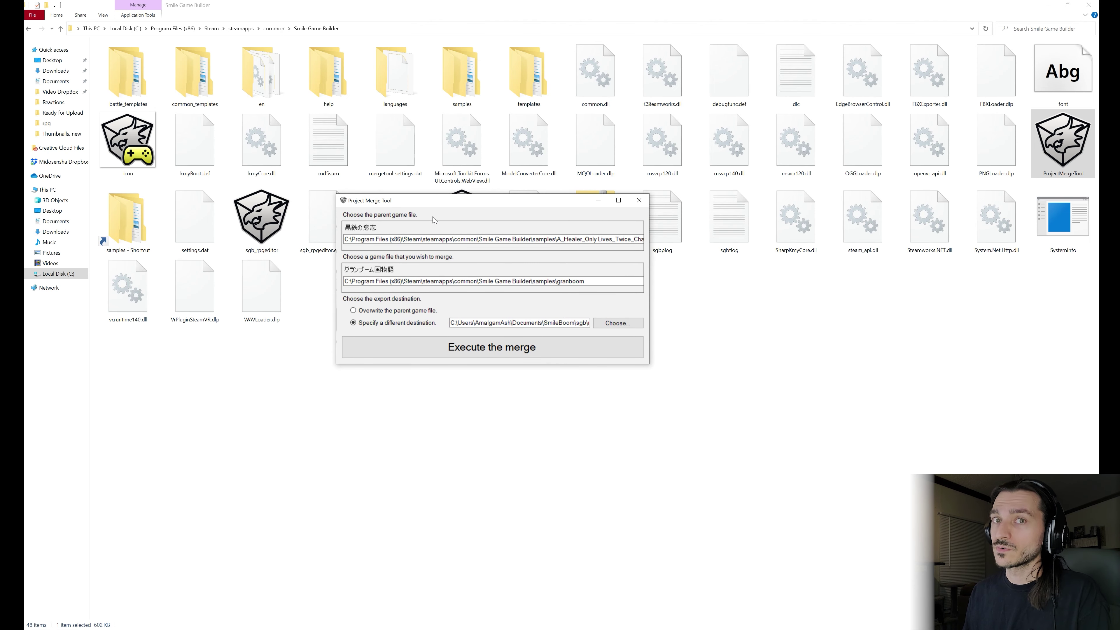
{"action": "left_click_drag", "start_coordinate": [421, 203], "coordinate": [551, 229]}
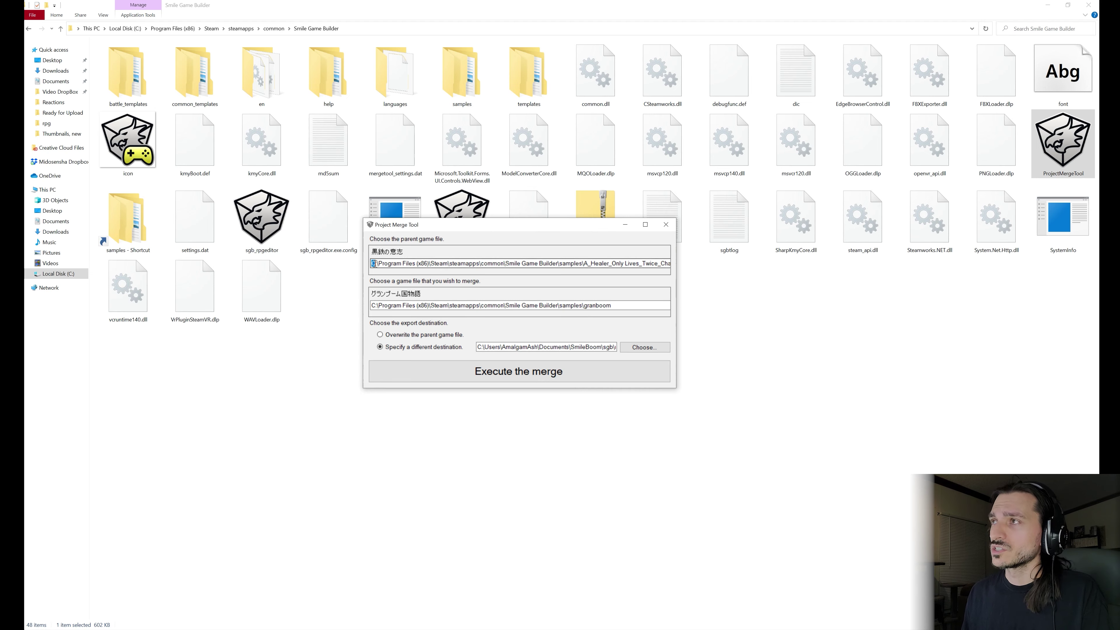
Step: Clear both the parent game file path and the merge game file path
{"action": "left_click_drag", "start_coordinate": [373, 263], "coordinate": [757, 281]}
{"action": "key", "text": "Delete"}
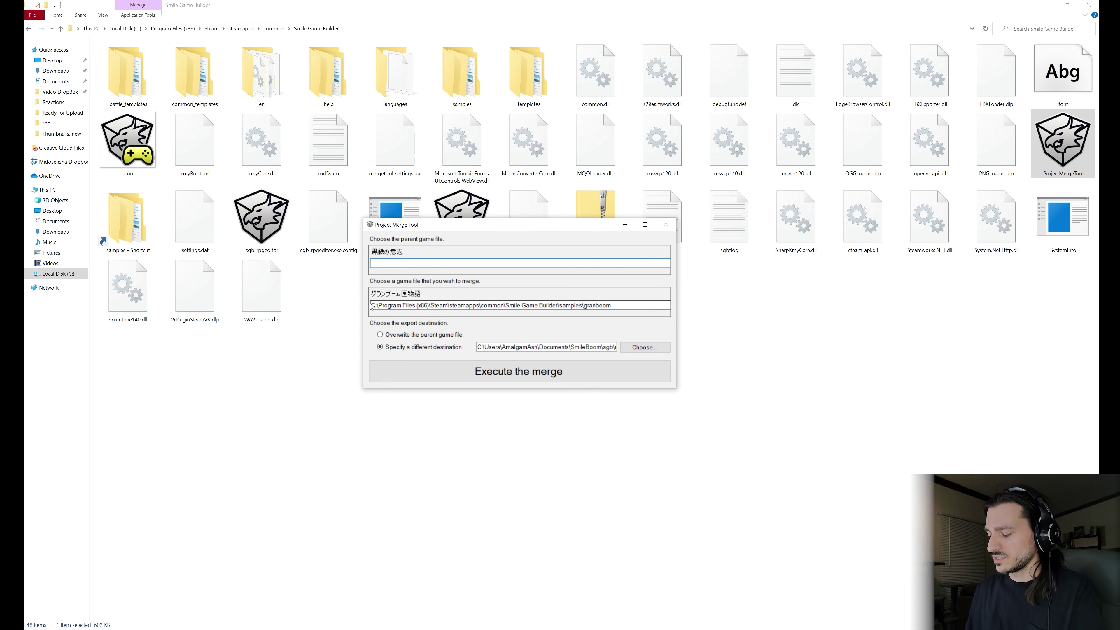
{"action": "left_click_drag", "start_coordinate": [371, 305], "coordinate": [696, 318]}
{"action": "key", "text": "Delete"}
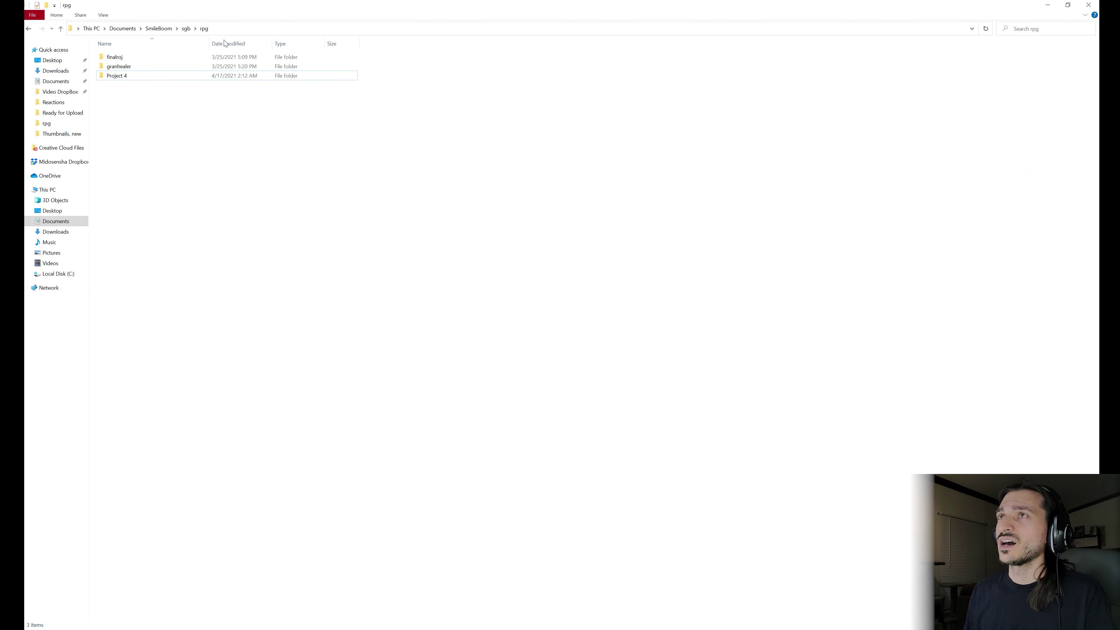
Step: Select the Documents\SmileBoom\sgb\rpg folder path, then close the Project Merge Tool
{"action": "left_click", "coordinate": [245, 28]}
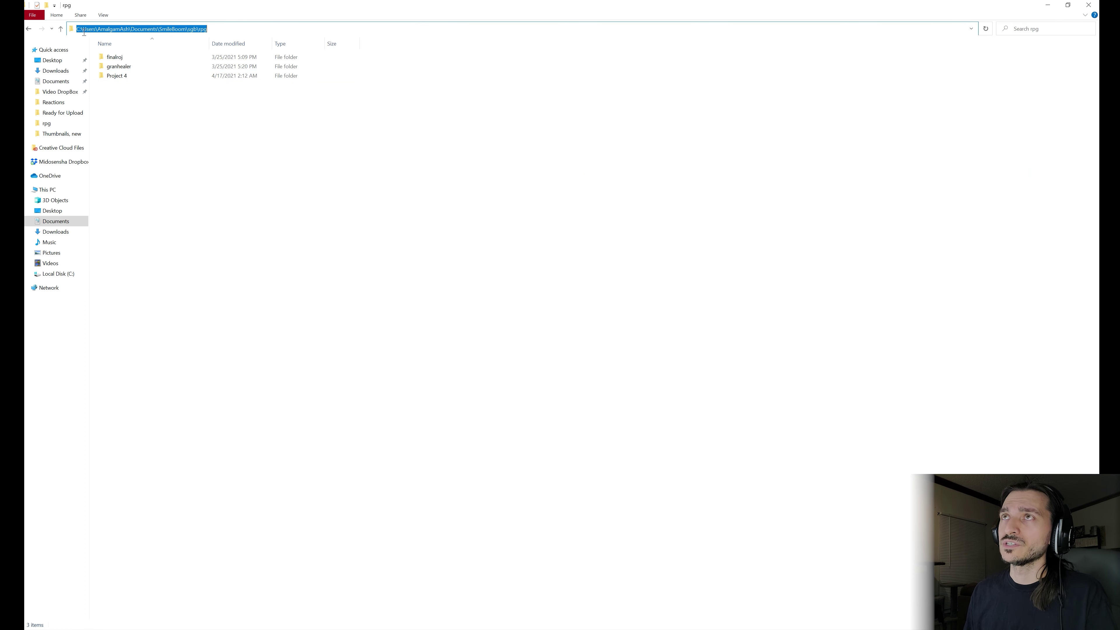
{"action": "left_click", "coordinate": [132, 28]}
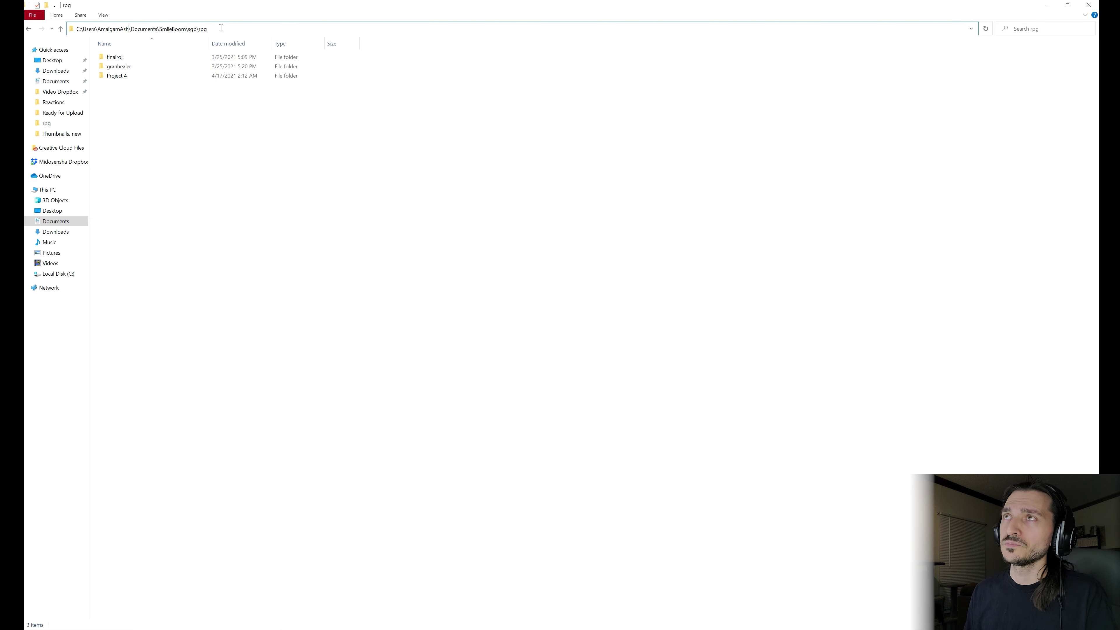
{"action": "left_click_drag", "start_coordinate": [222, 28], "coordinate": [66, 29]}
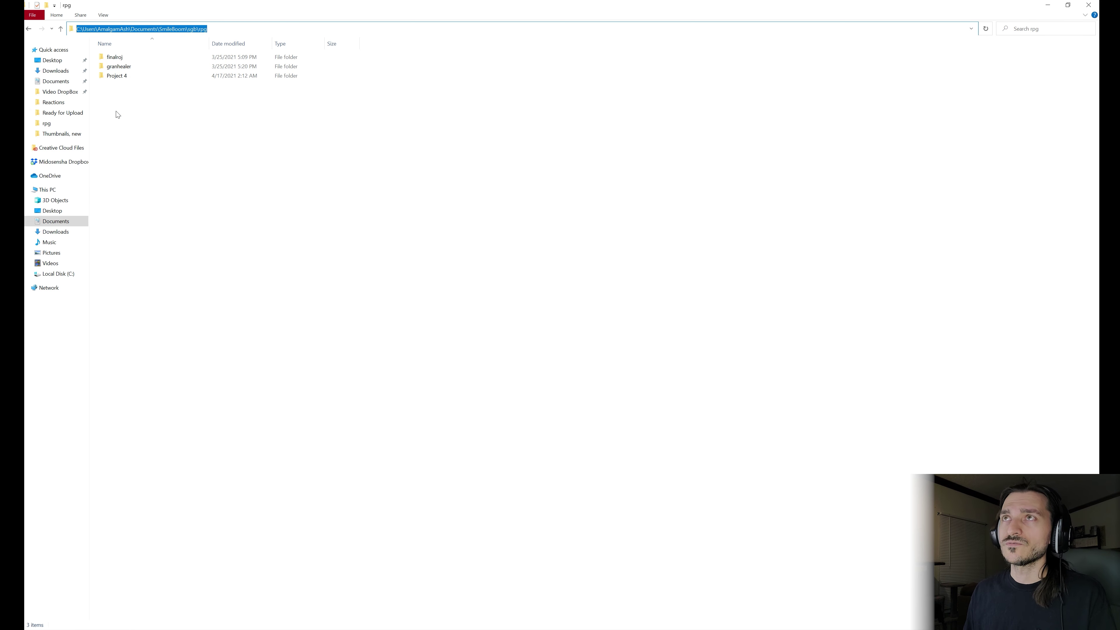
{"action": "left_click", "coordinate": [269, 221]}
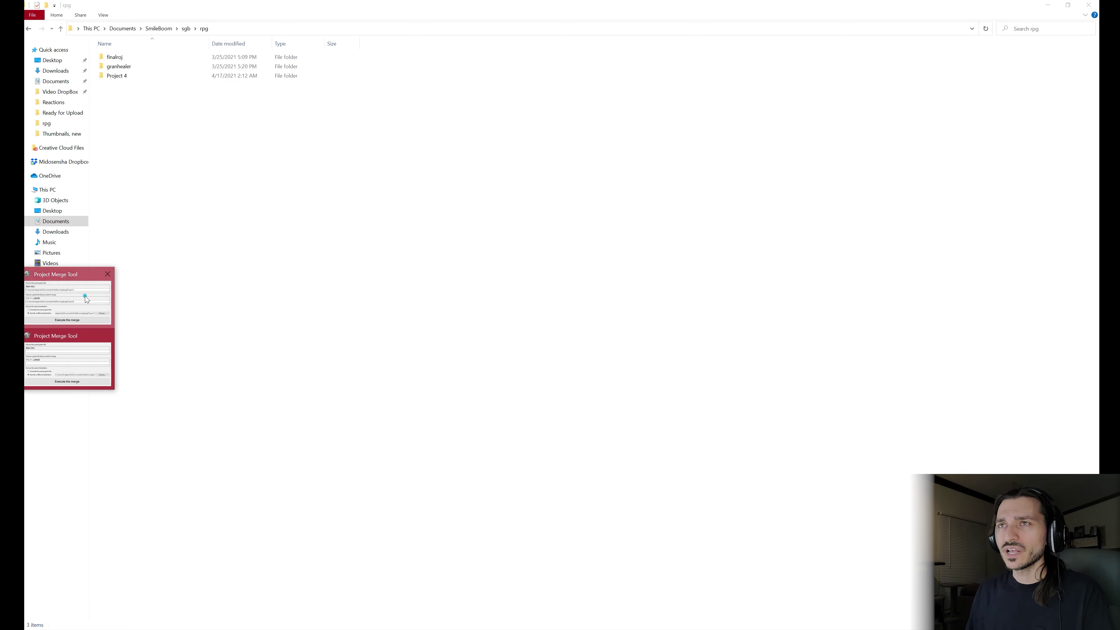
{"action": "left_click", "coordinate": [69, 357]}
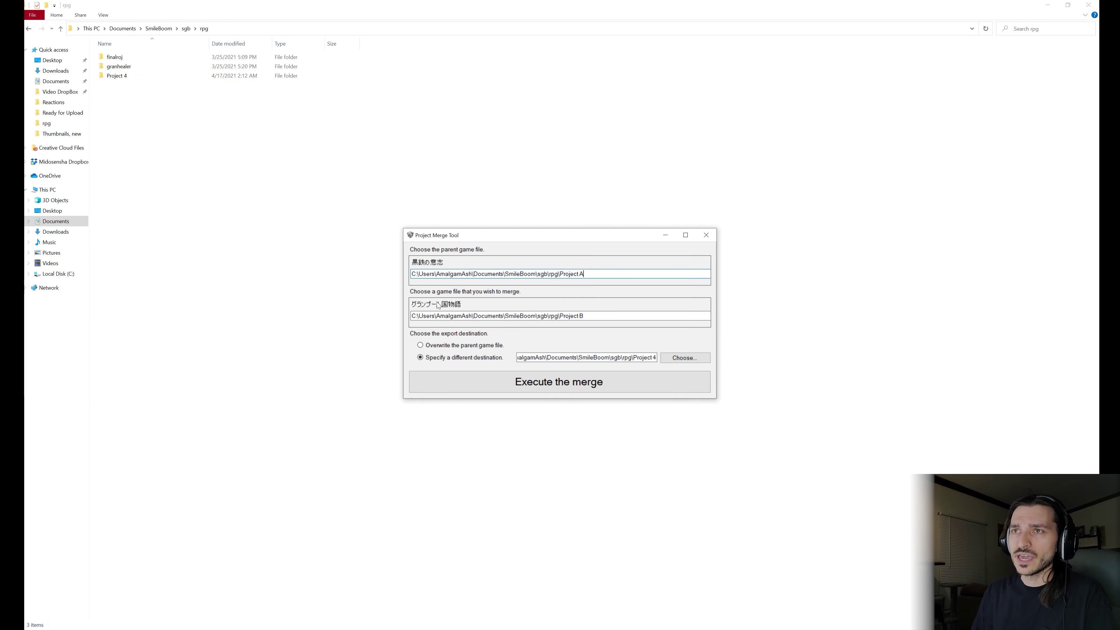
{"action": "left_click", "coordinate": [707, 235]}
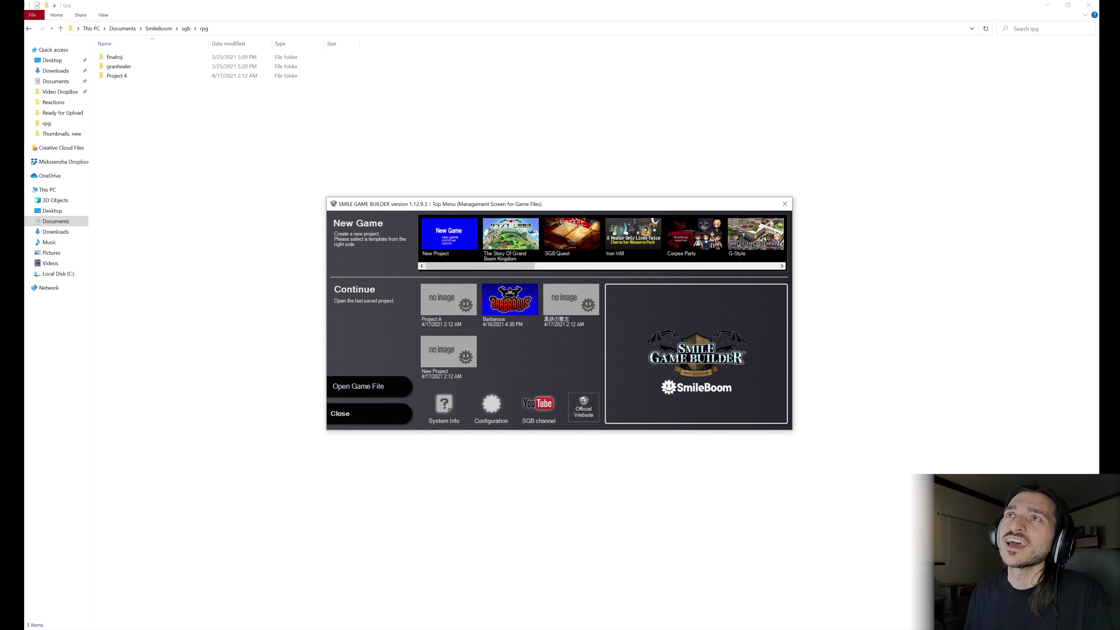
Step: Open New Project in a 3D view and check the House and START maps
{"action": "left_click", "coordinate": [448, 244]}
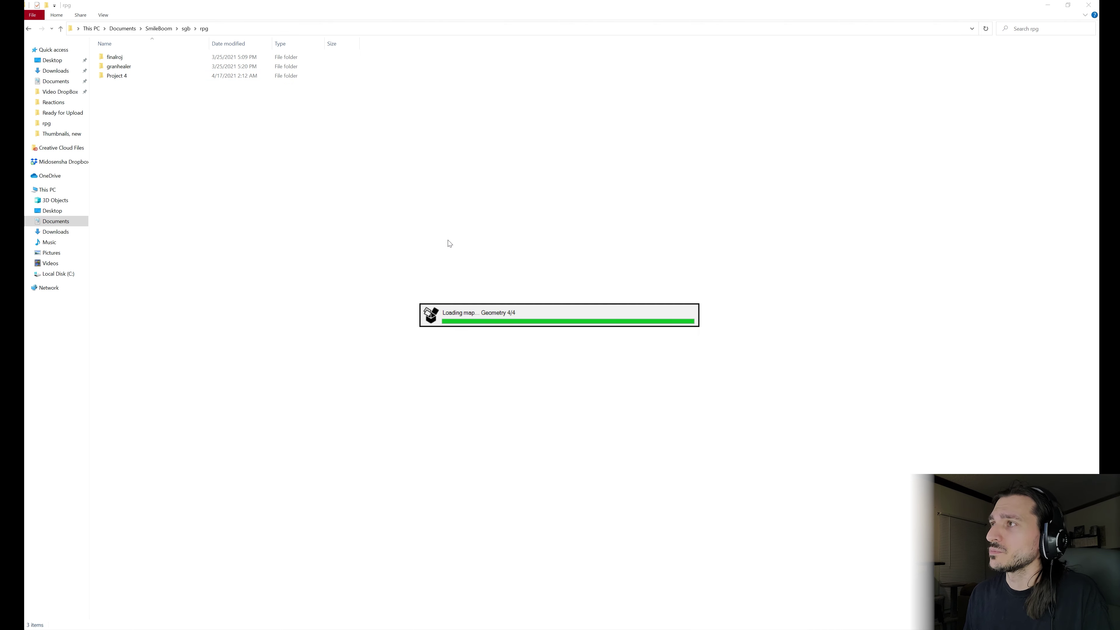
{"action": "scroll", "coordinate": [627, 329], "scroll_direction": "down", "scroll_amount": 3}
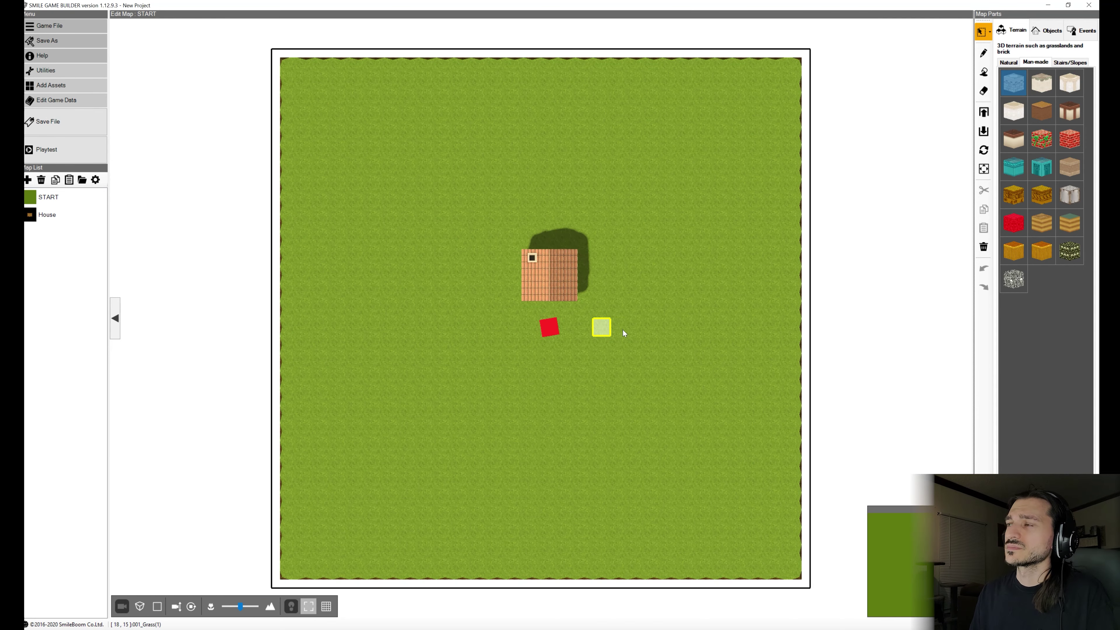
{"action": "key", "text": "Tab"}
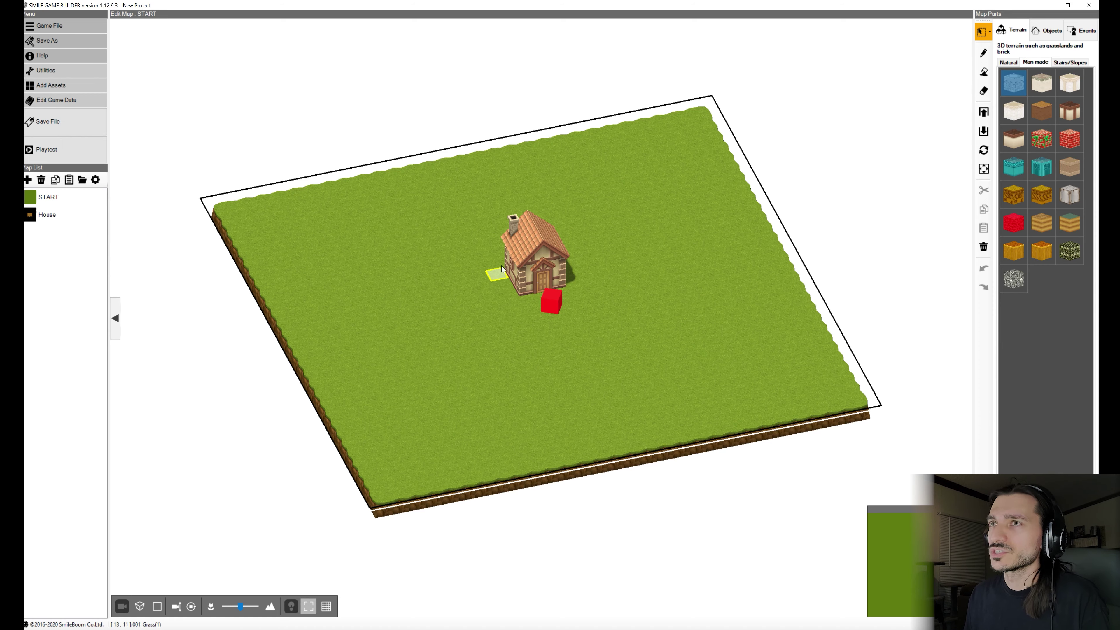
{"action": "left_click", "coordinate": [62, 216]}
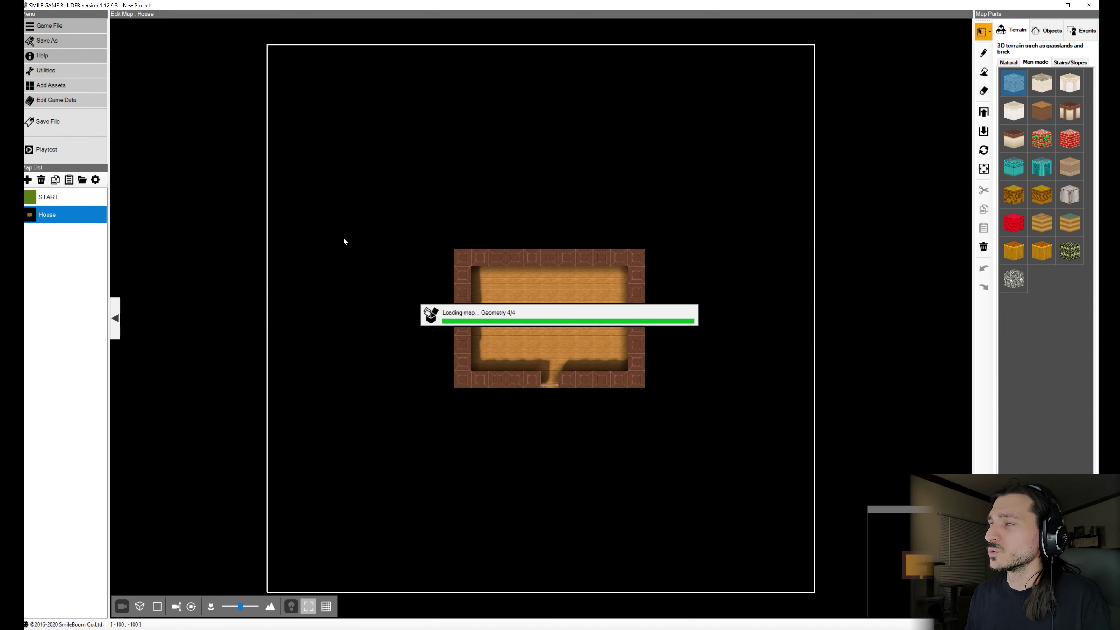
{"action": "left_click", "coordinate": [71, 198]}
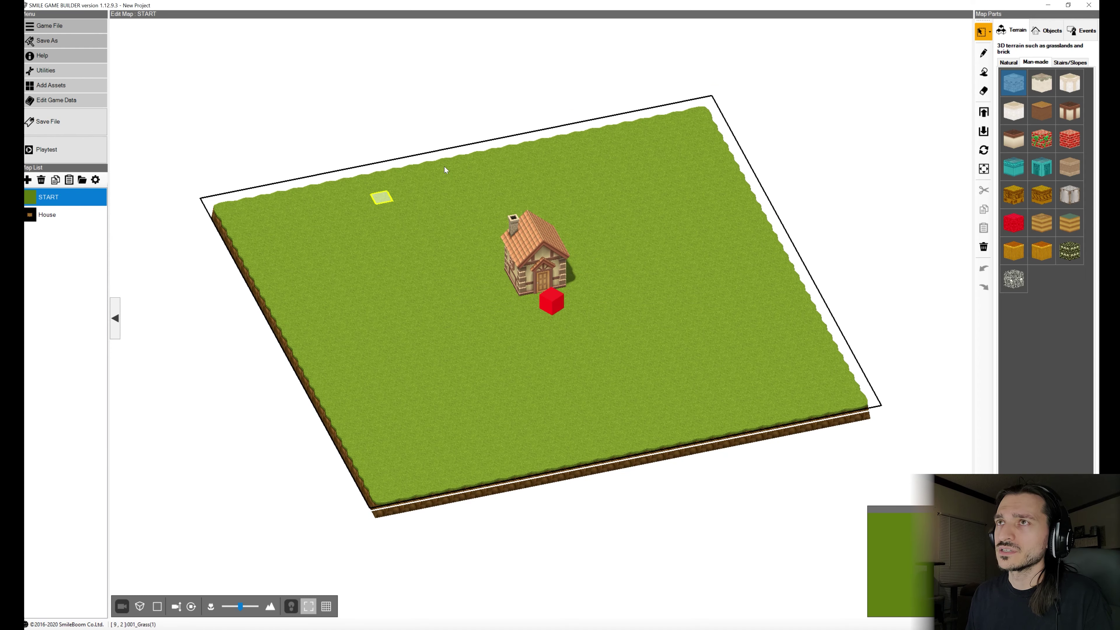
Step: Show the Outdoor object models under Map Parts > Objects
{"action": "left_click", "coordinate": [1053, 31]}
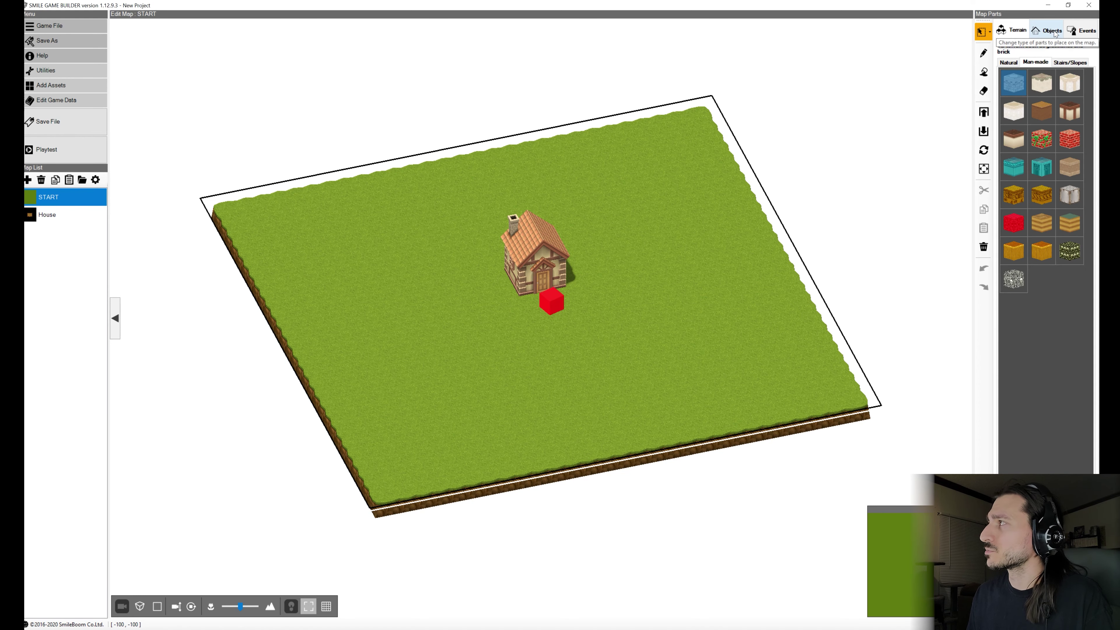
{"action": "left_click", "coordinate": [1081, 32]}
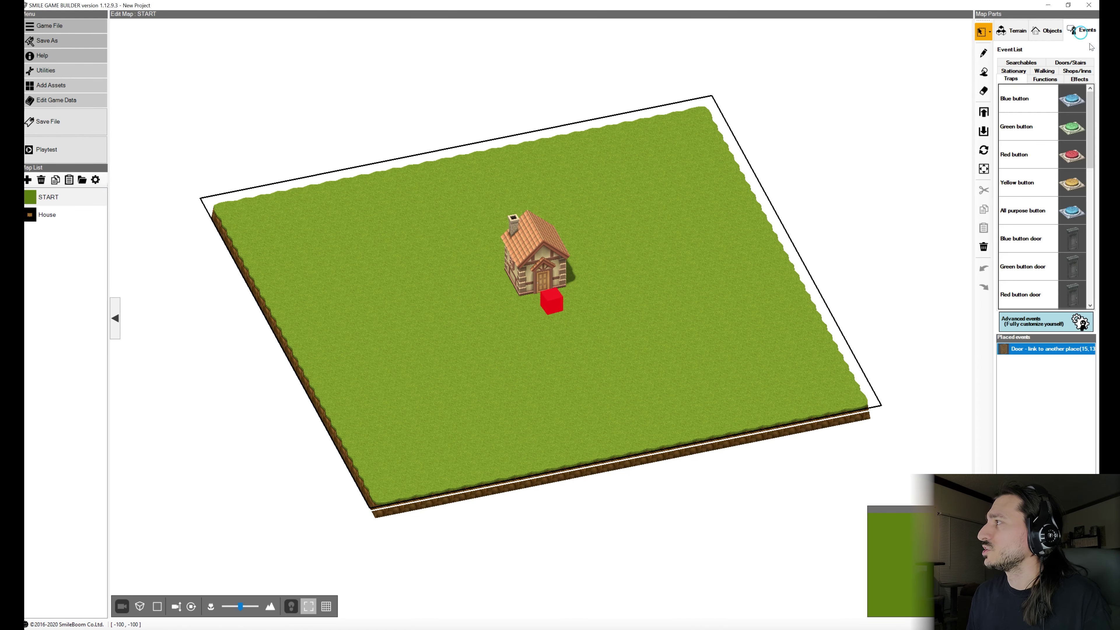
{"action": "left_click", "coordinate": [1052, 31]}
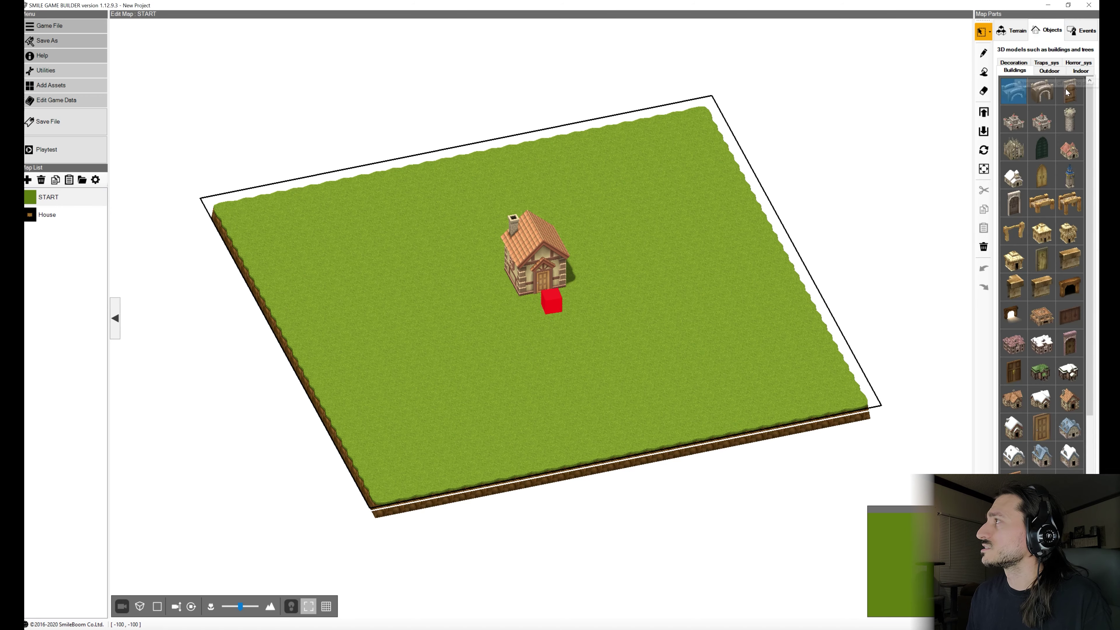
{"action": "left_click", "coordinate": [1057, 72]}
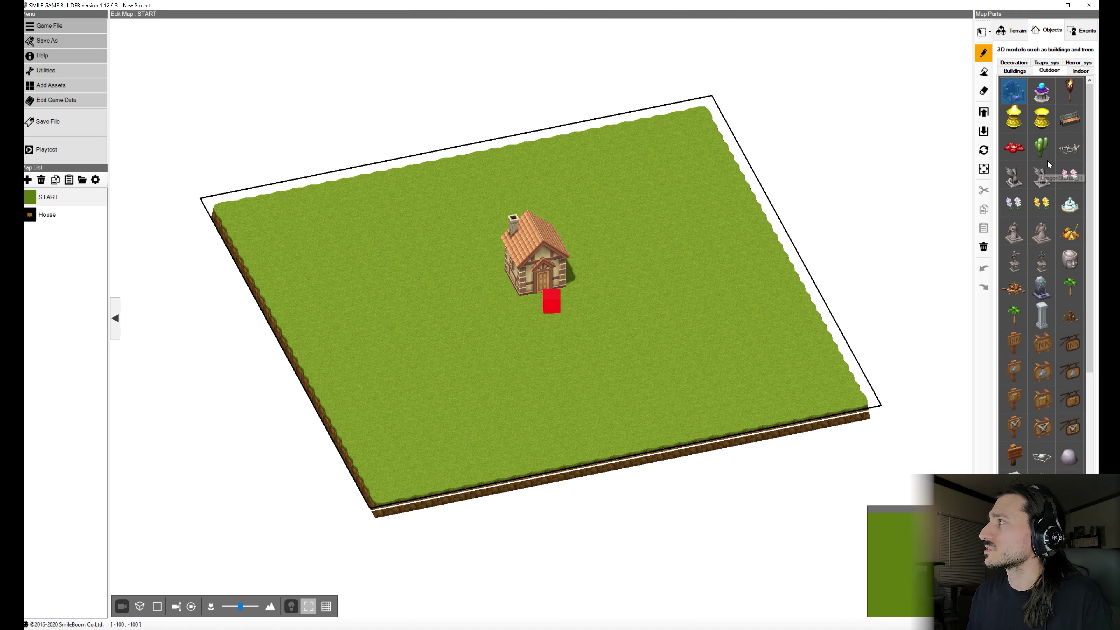
{"action": "scroll", "coordinate": [1037, 396], "scroll_direction": "down", "scroll_amount": 3}
Step: Scatter bush models all over the START map around the house
{"action": "left_click", "coordinate": [1070, 457]}
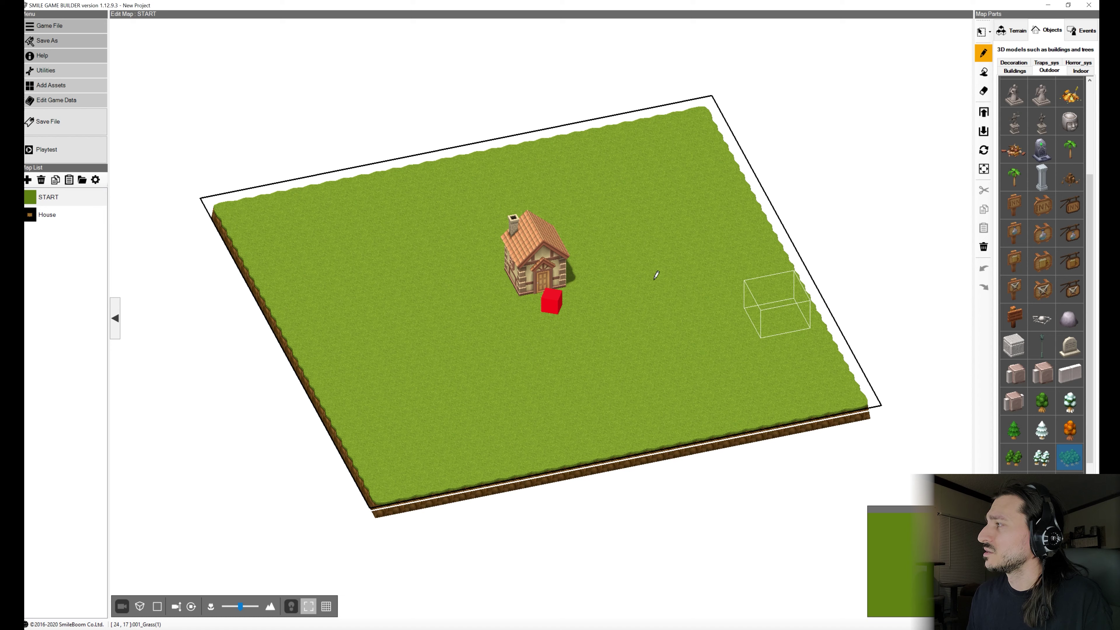
{"action": "left_click", "coordinate": [645, 310]}
{"action": "left_click", "coordinate": [516, 436]}
{"action": "left_click", "coordinate": [423, 366]}
{"action": "left_click", "coordinate": [303, 313]}
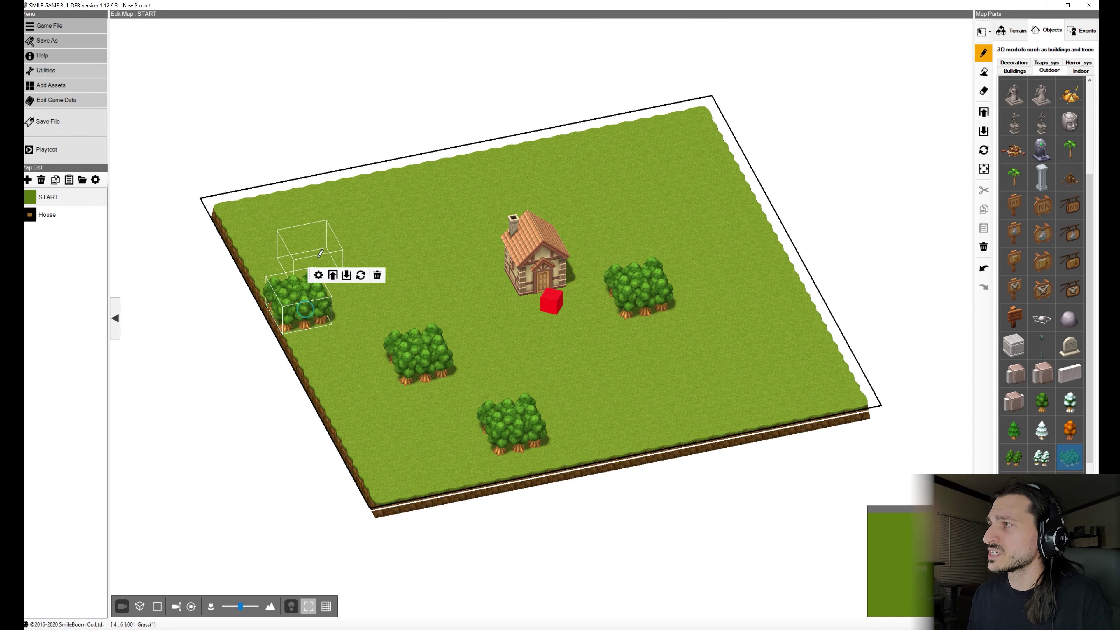
{"action": "left_click", "coordinate": [318, 244]}
{"action": "left_click", "coordinate": [397, 185]}
{"action": "left_click", "coordinate": [490, 152]}
{"action": "left_click", "coordinate": [606, 130]}
{"action": "left_click", "coordinate": [695, 189]}
{"action": "left_click", "coordinate": [732, 258]}
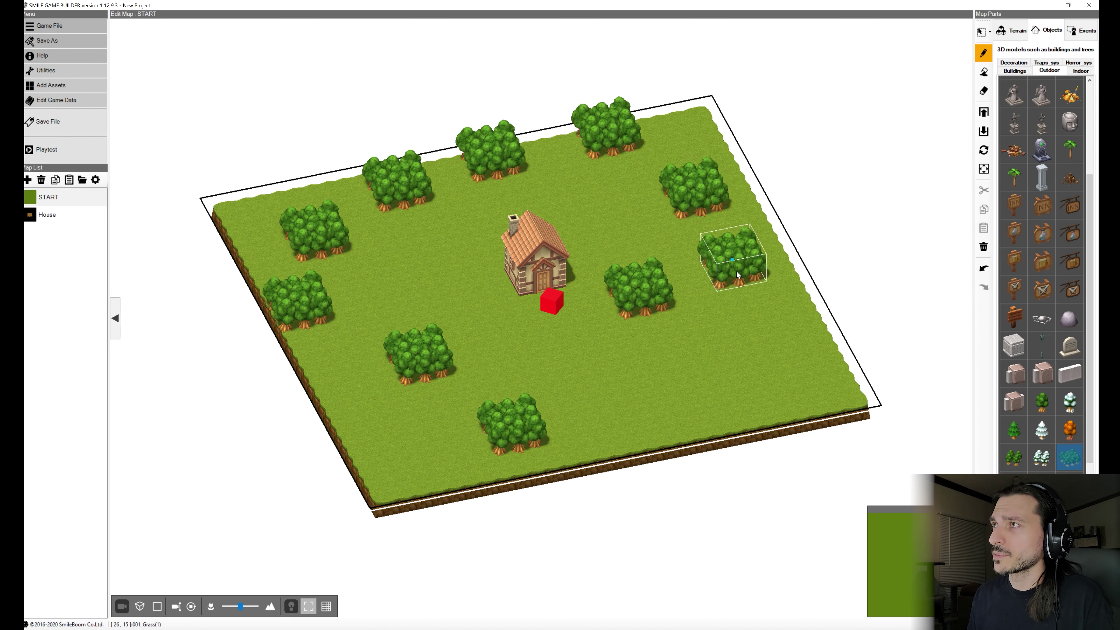
{"action": "left_click", "coordinate": [772, 364]}
{"action": "left_click", "coordinate": [651, 406]}
{"action": "left_click", "coordinate": [582, 383]}
{"action": "left_click", "coordinate": [556, 338]}
{"action": "left_click", "coordinate": [485, 337]}
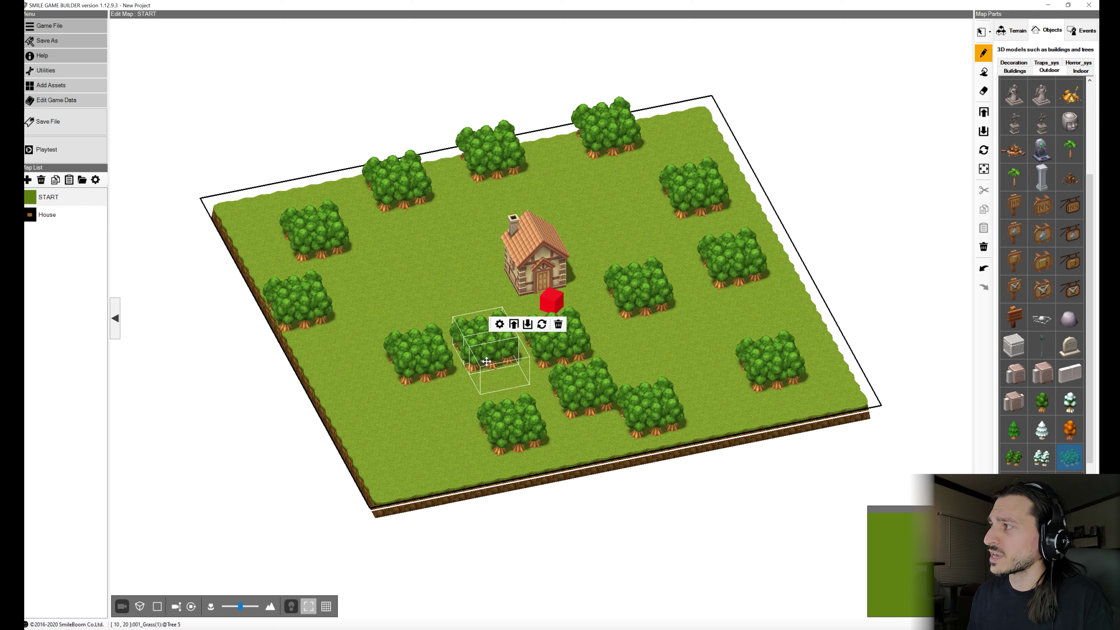
{"action": "left_click", "coordinate": [470, 375]}
{"action": "left_click", "coordinate": [416, 436]}
{"action": "left_click", "coordinate": [348, 392]}
{"action": "left_click", "coordinate": [348, 329]}
{"action": "left_click", "coordinate": [358, 278]}
{"action": "left_click", "coordinate": [490, 181]}
{"action": "left_click", "coordinate": [567, 194]}
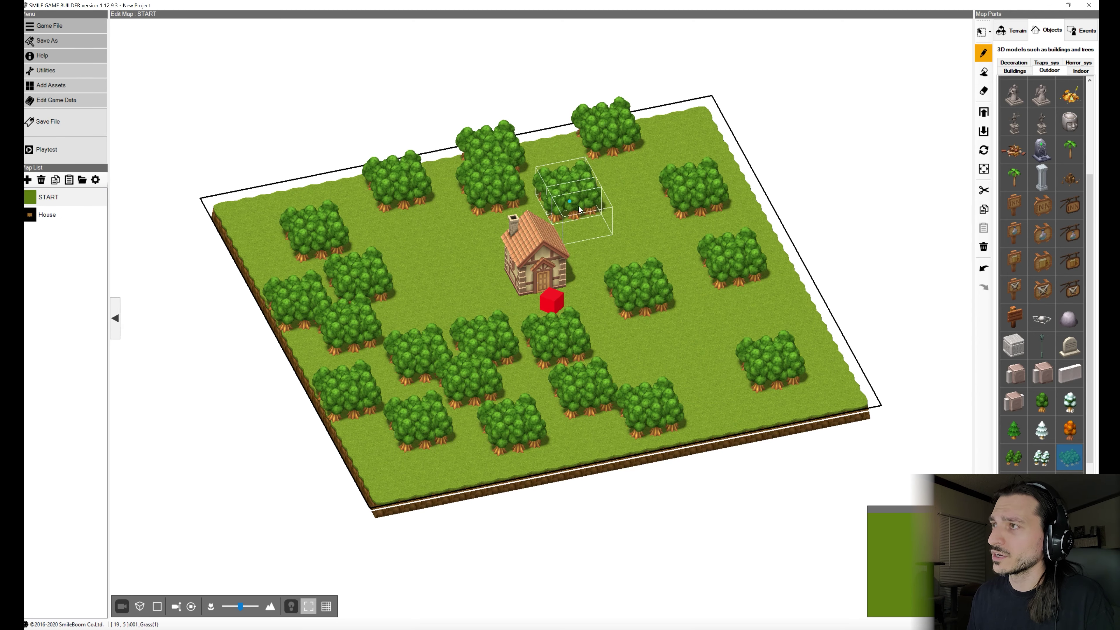
{"action": "left_click", "coordinate": [622, 225]}
{"action": "left_click", "coordinate": [662, 270]}
{"action": "left_click", "coordinate": [700, 316]}
{"action": "left_click", "coordinate": [730, 377]}
{"action": "left_click", "coordinate": [679, 414]}
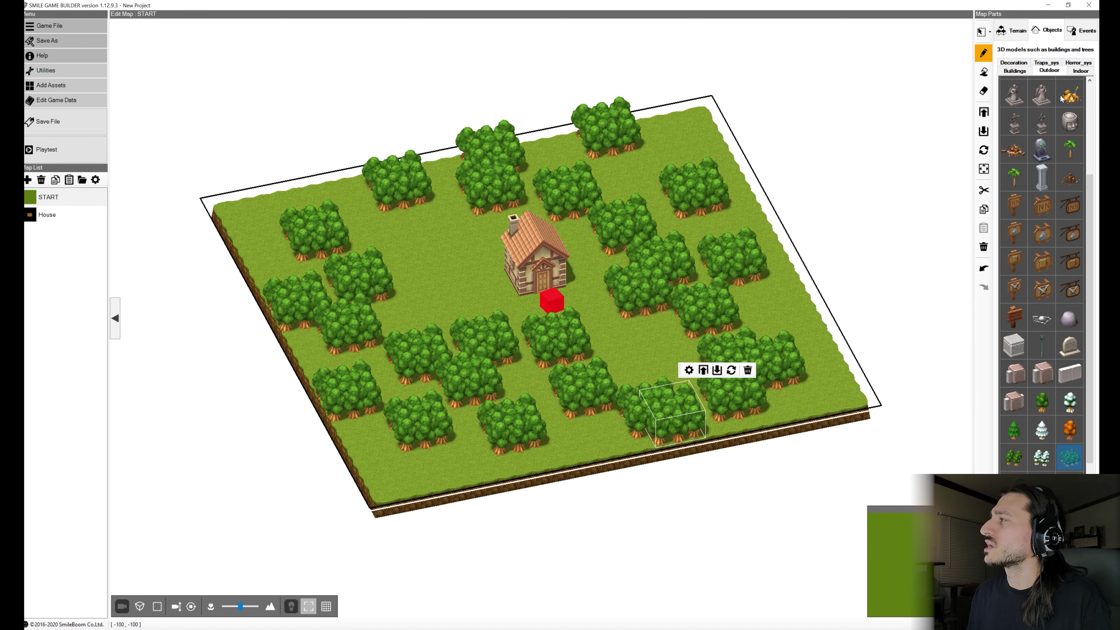
Step: Place a stone head left of the house and switch to the House map
{"action": "left_click", "coordinate": [1069, 122]}
{"action": "left_click", "coordinate": [447, 227]}
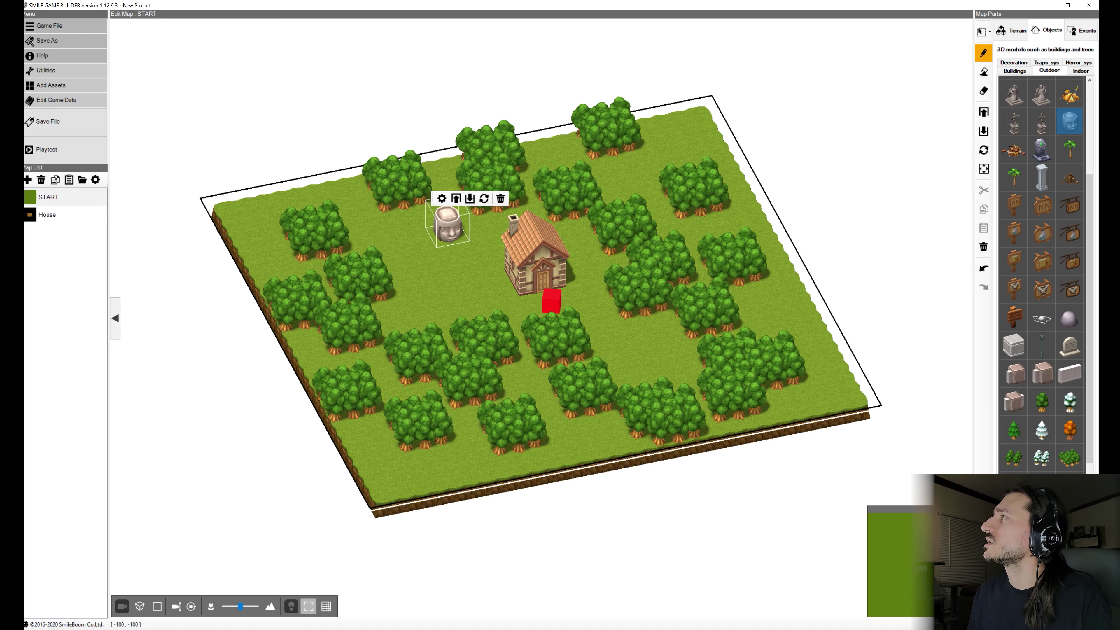
{"action": "left_click", "coordinate": [47, 215]}
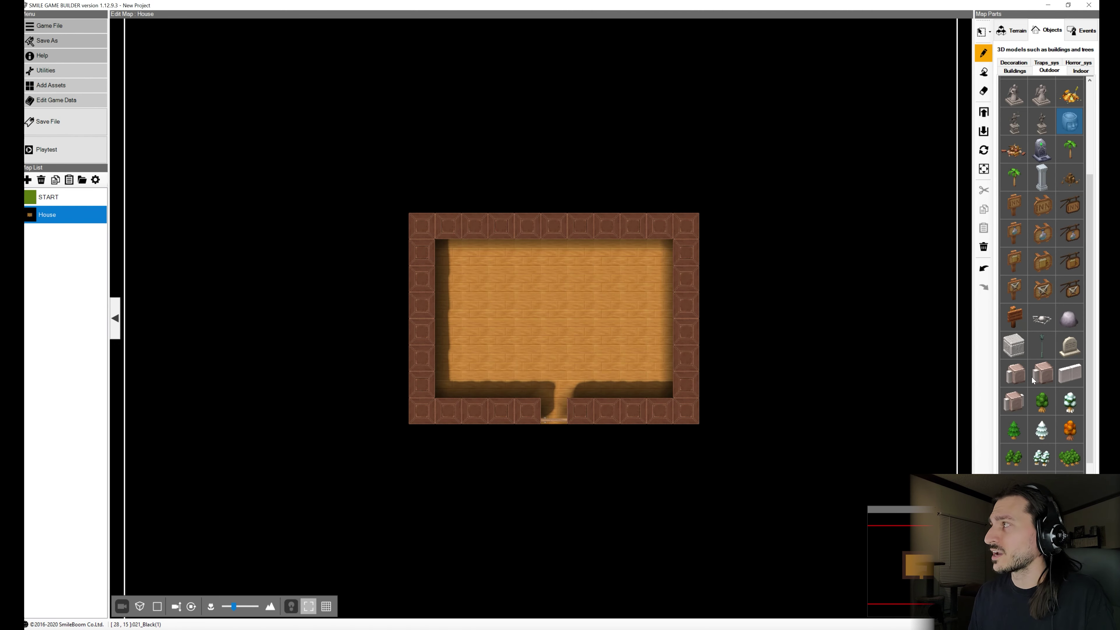
Step: Place a gravestone on the House room floor, then open and close the asset archive
{"action": "left_click", "coordinate": [1069, 345]}
{"action": "left_click", "coordinate": [554, 304]}
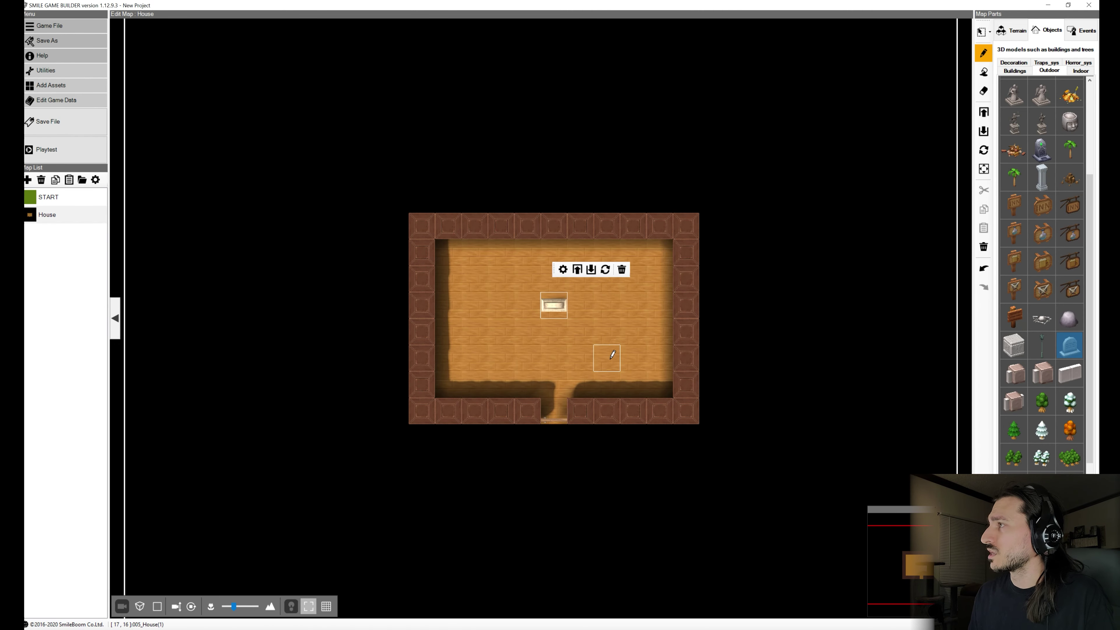
{"action": "scroll", "coordinate": [613, 354], "scroll_direction": "up", "scroll_amount": 5}
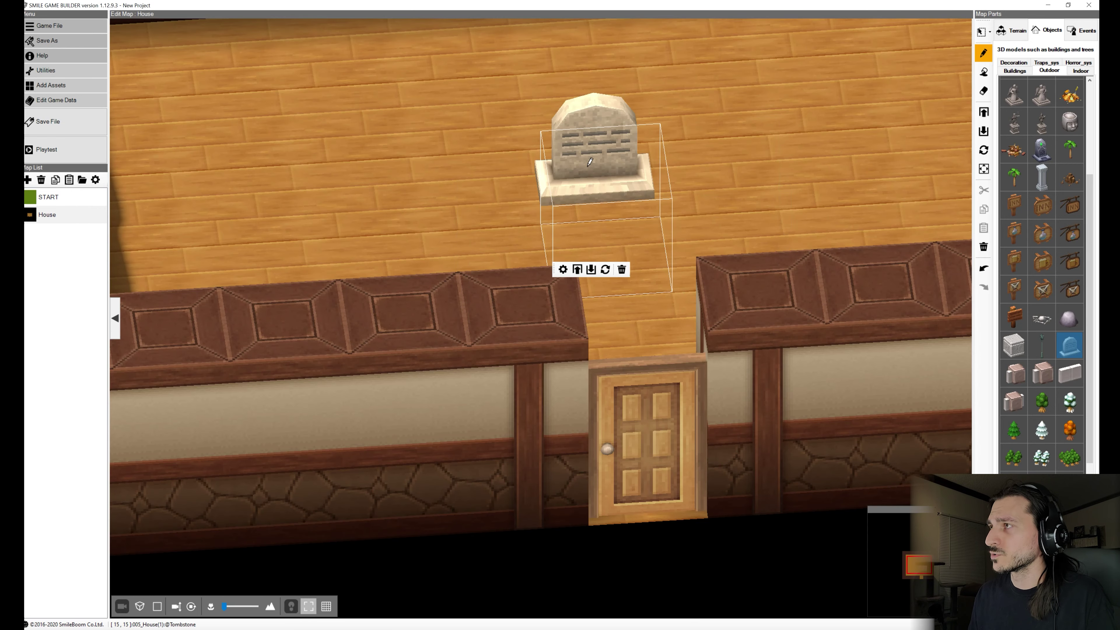
{"action": "scroll", "coordinate": [590, 163], "scroll_direction": "down", "scroll_amount": 5}
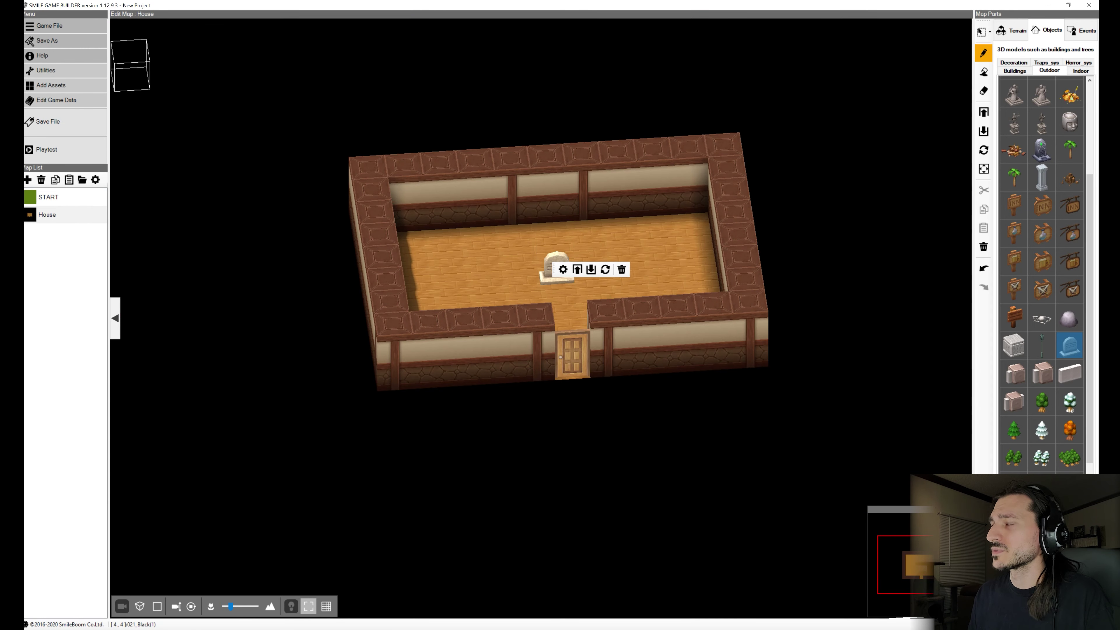
{"action": "left_click", "coordinate": [51, 86]}
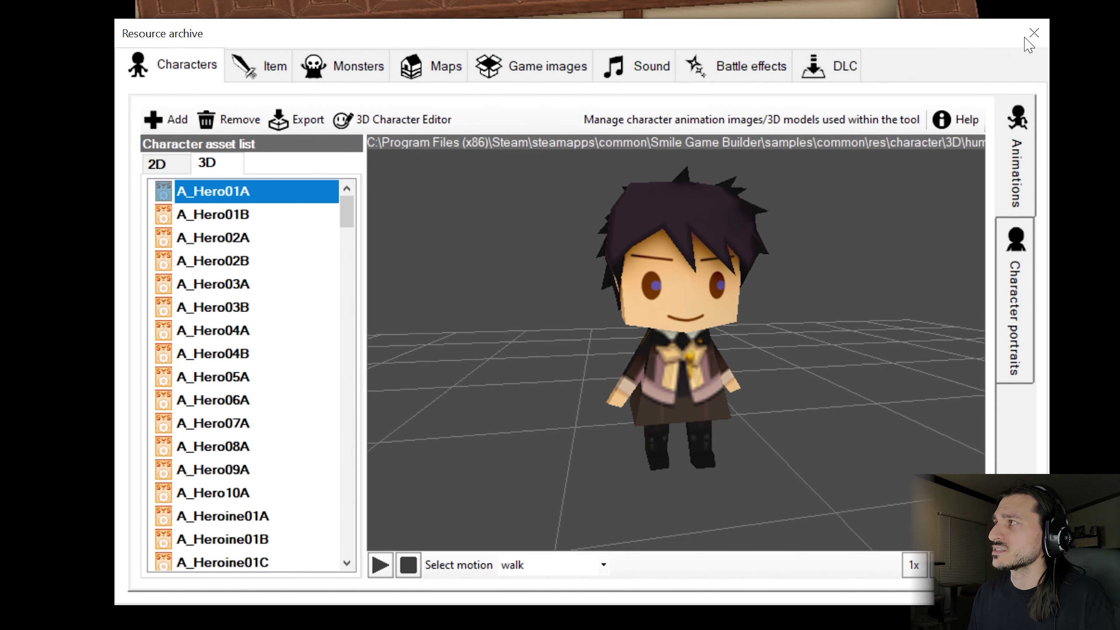
{"action": "left_click", "coordinate": [1033, 33]}
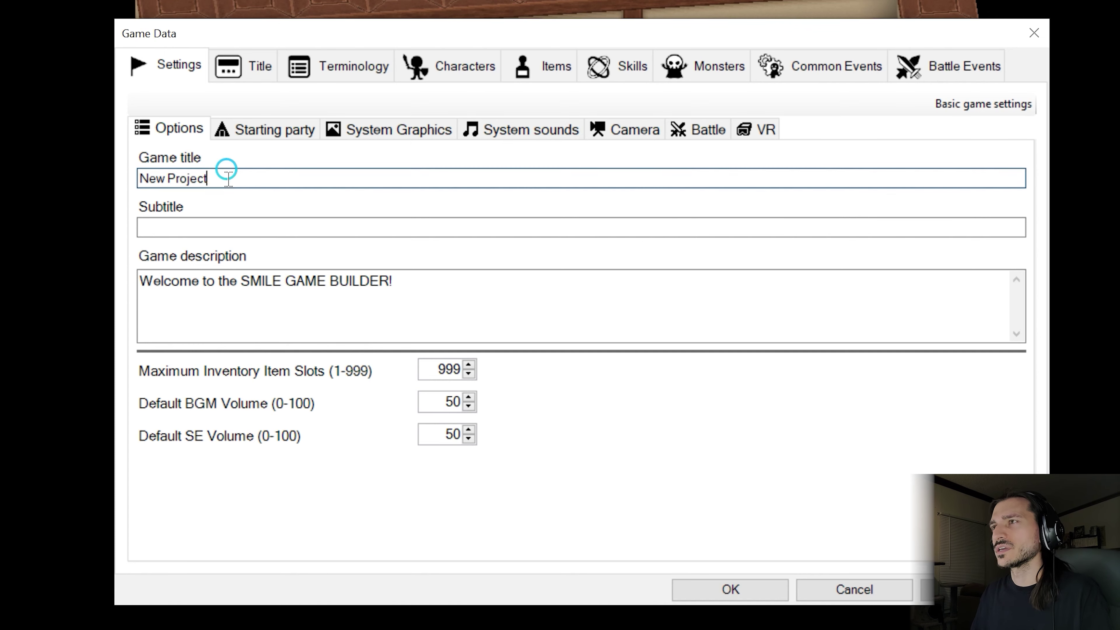
Step: Rename the game title to ProjectA and set Maximum Inventory Item Slots to 500
{"action": "left_click_drag", "start_coordinate": [224, 176], "coordinate": [139, 178]}
{"action": "type", "text": "Project"}
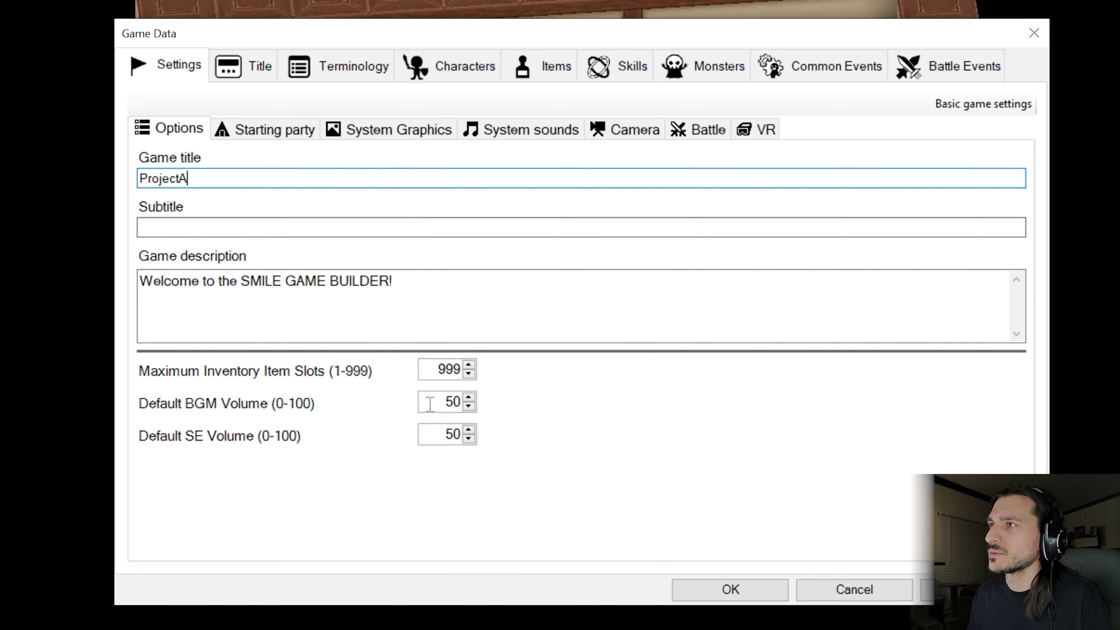
{"action": "left_click_drag", "start_coordinate": [421, 369], "coordinate": [553, 365]}
{"action": "type", "text": "500"}
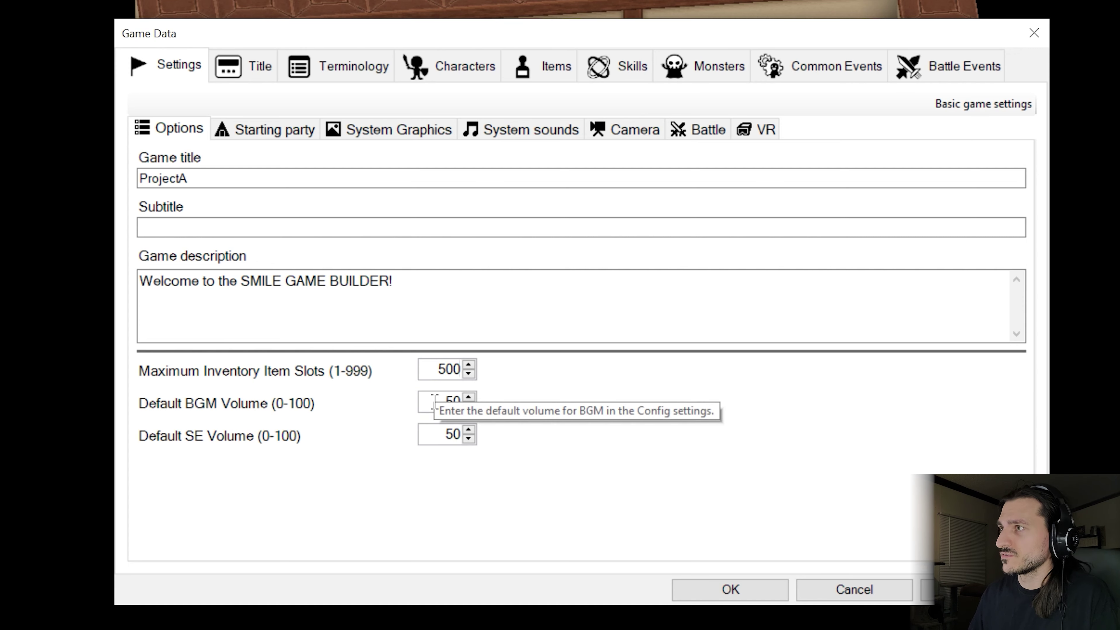
{"action": "left_click", "coordinate": [430, 432]}
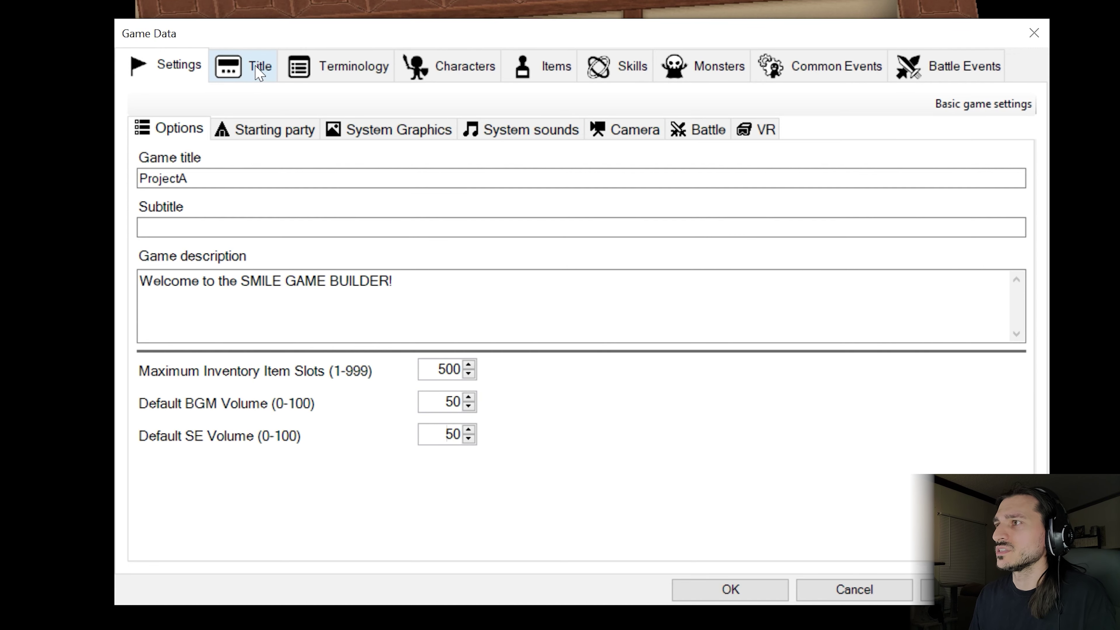
Step: Set the second and third starting party slots to Nothing, leaving only Sion
{"action": "left_click", "coordinate": [294, 134]}
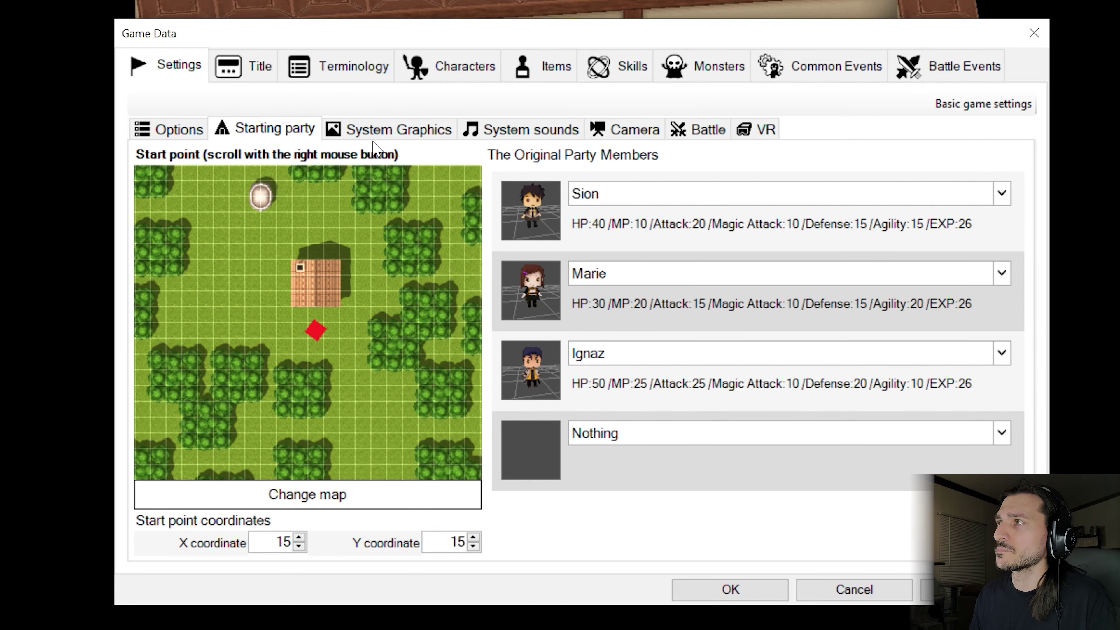
{"action": "left_click", "coordinate": [1002, 275]}
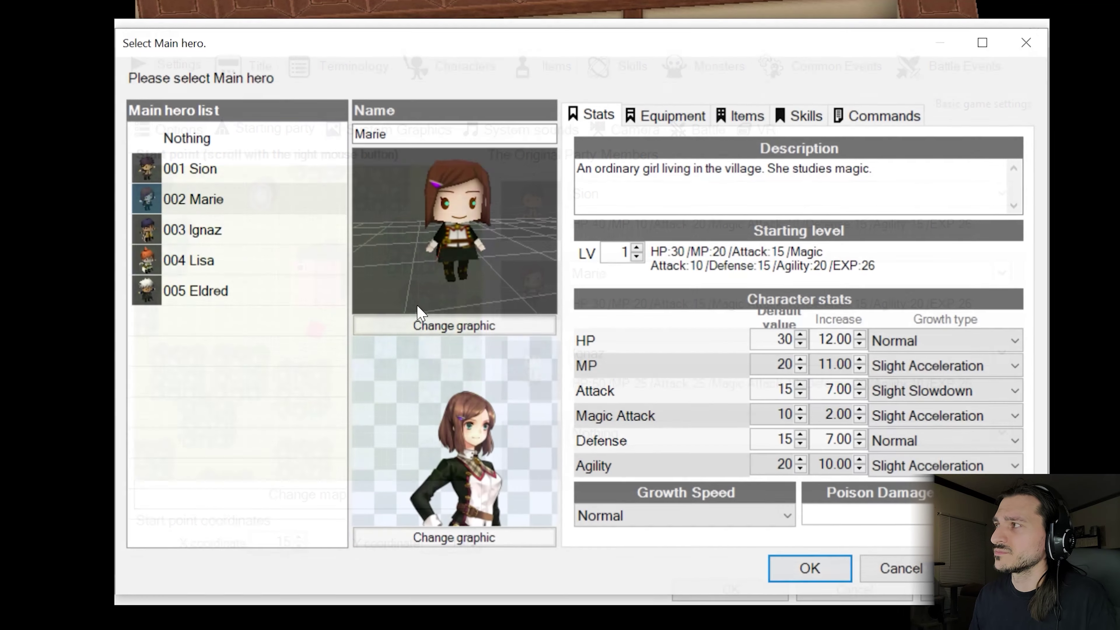
{"action": "left_click", "coordinate": [220, 142]}
{"action": "double_click", "coordinate": [219, 142]}
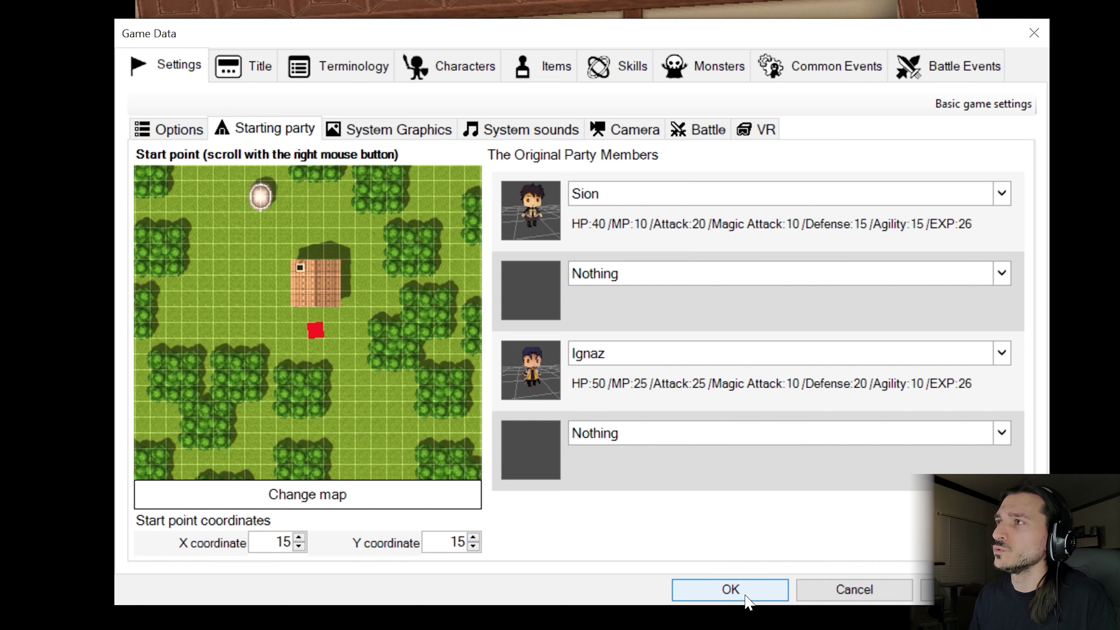
{"action": "left_click", "coordinate": [1004, 351]}
{"action": "left_click", "coordinate": [253, 148]}
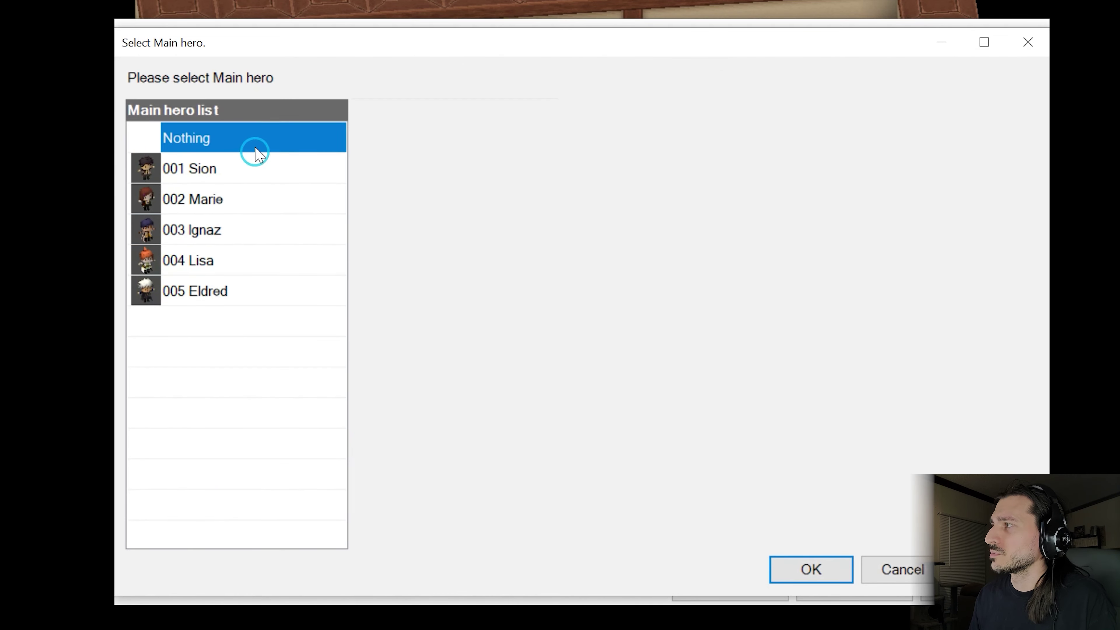
{"action": "left_click", "coordinate": [807, 573]}
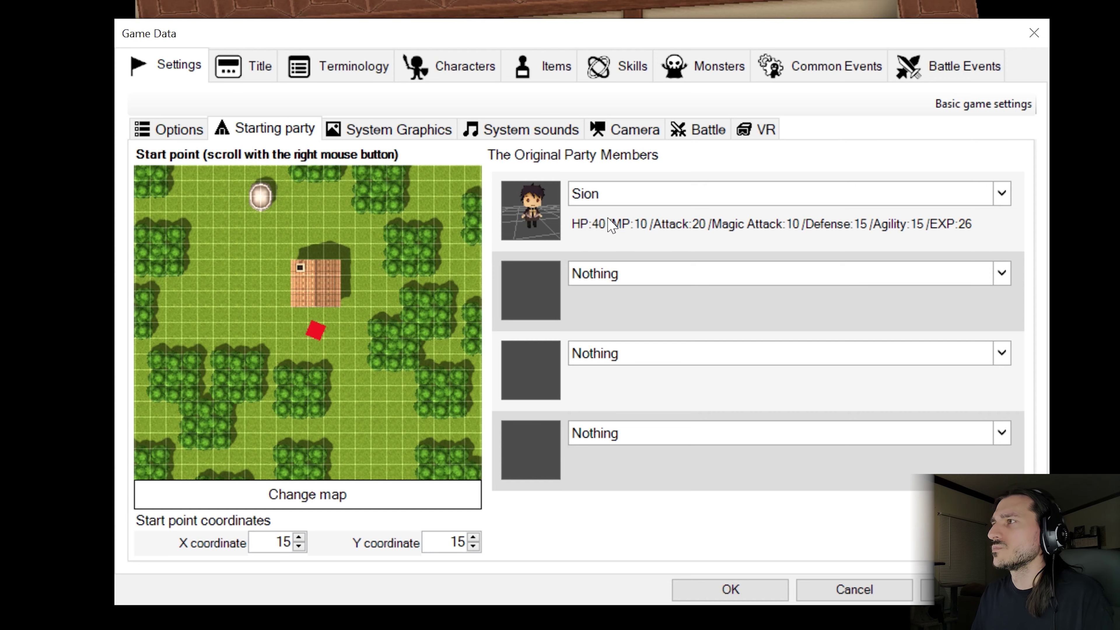
Step: Add Four and Eight Directional Camera common events and apply the game data changes
{"action": "left_click", "coordinate": [460, 75]}
{"action": "left_click", "coordinate": [555, 70]}
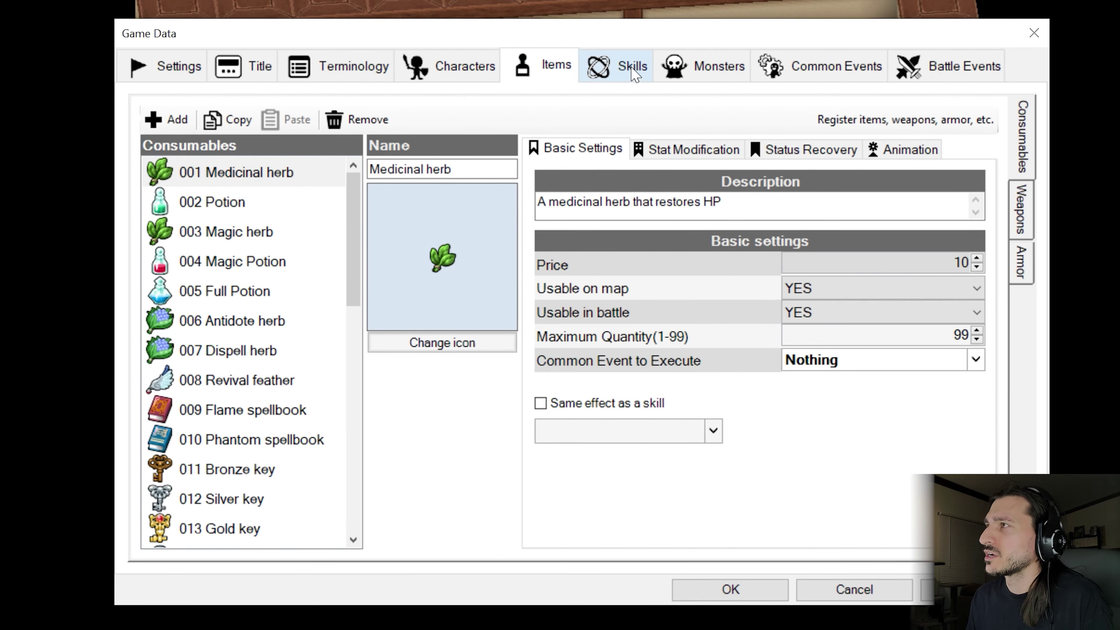
{"action": "left_click", "coordinate": [635, 73]}
{"action": "left_click", "coordinate": [747, 71]}
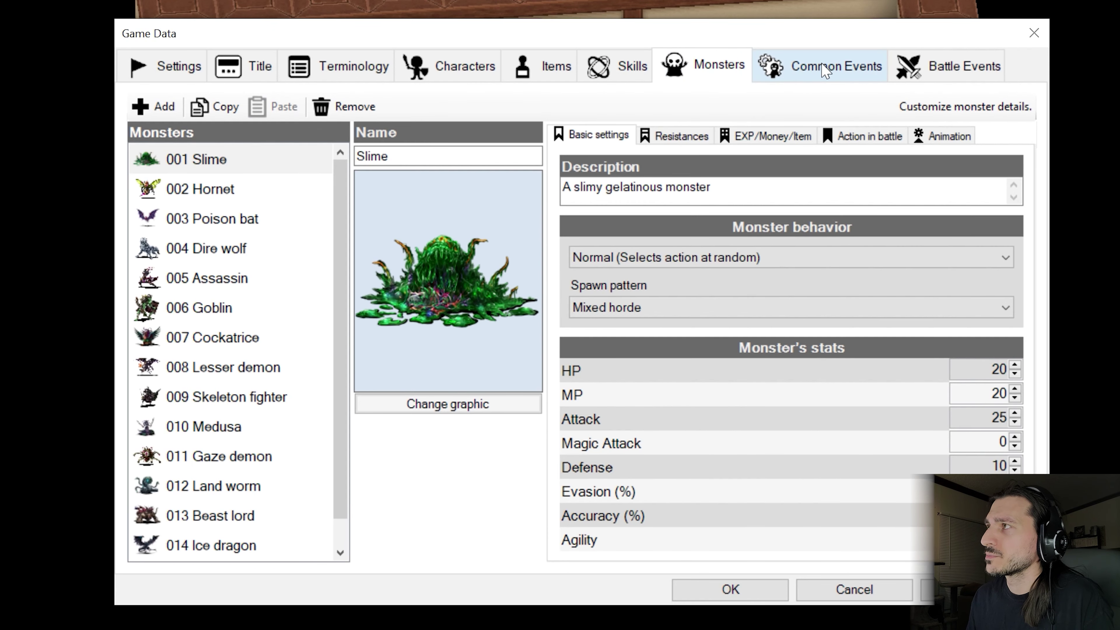
{"action": "left_click", "coordinate": [824, 70]}
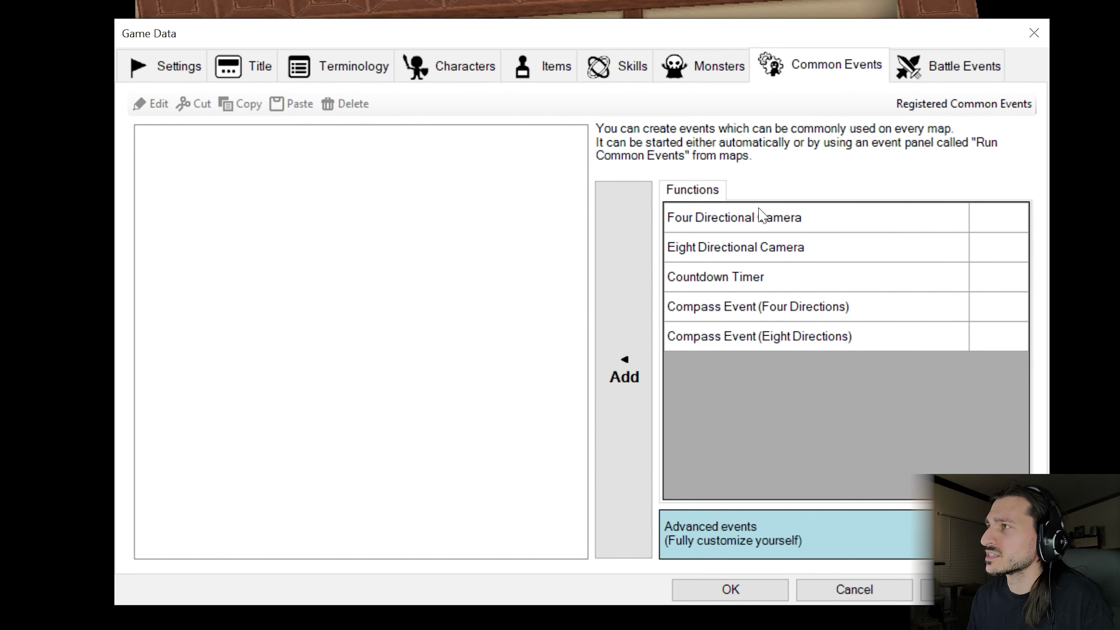
{"action": "left_click", "coordinate": [739, 218]}
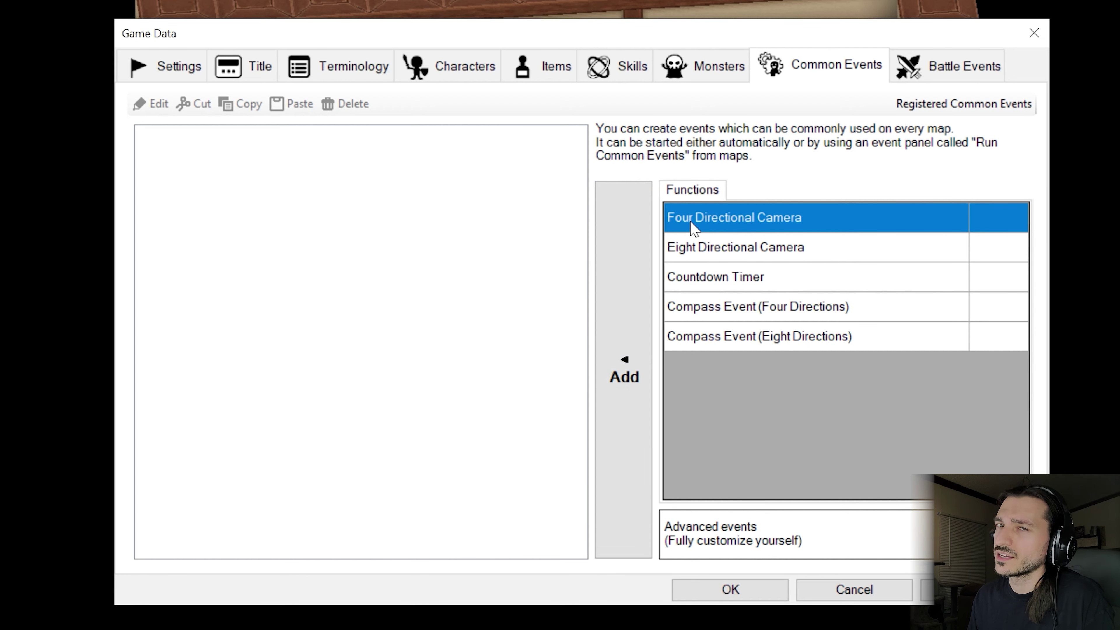
{"action": "left_click", "coordinate": [649, 245]}
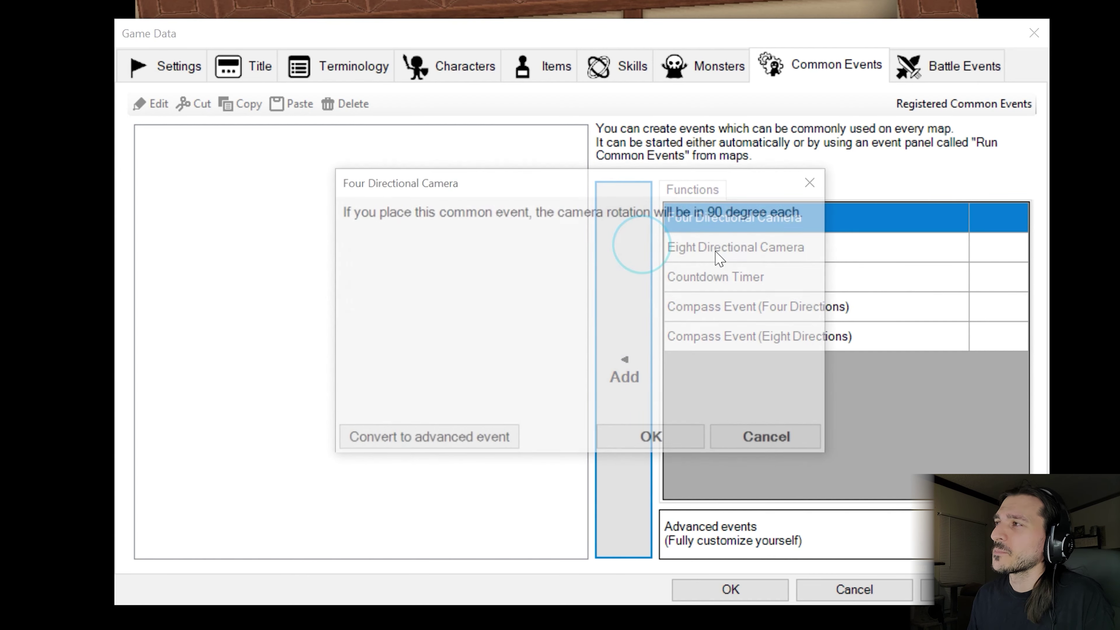
{"action": "left_click", "coordinate": [686, 441]}
{"action": "left_click", "coordinate": [760, 248]}
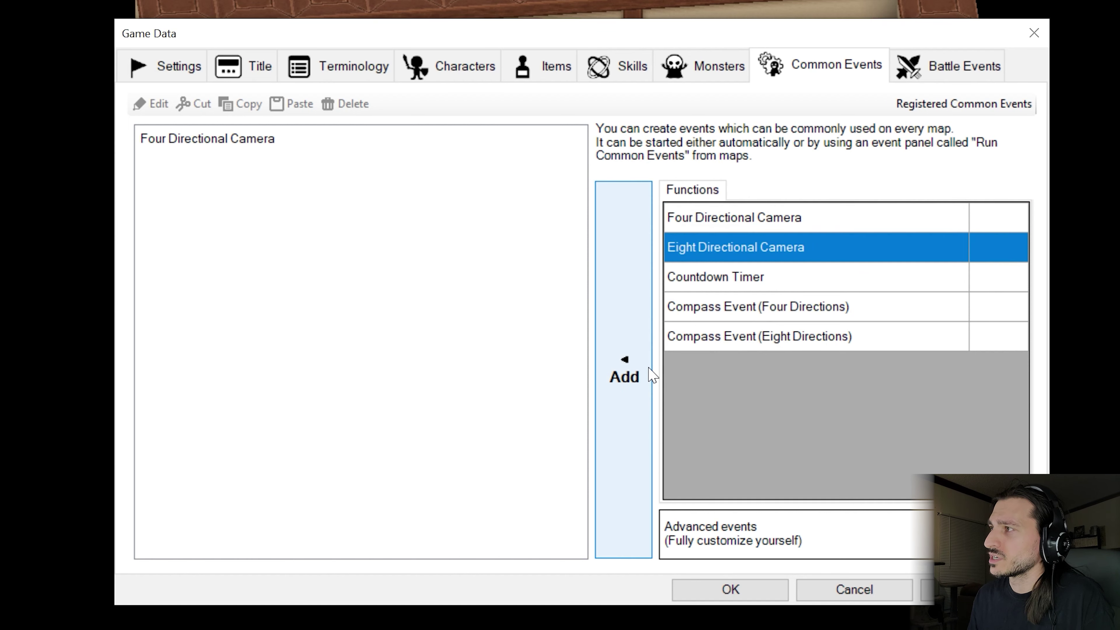
{"action": "left_click", "coordinate": [645, 377]}
{"action": "left_click", "coordinate": [670, 441]}
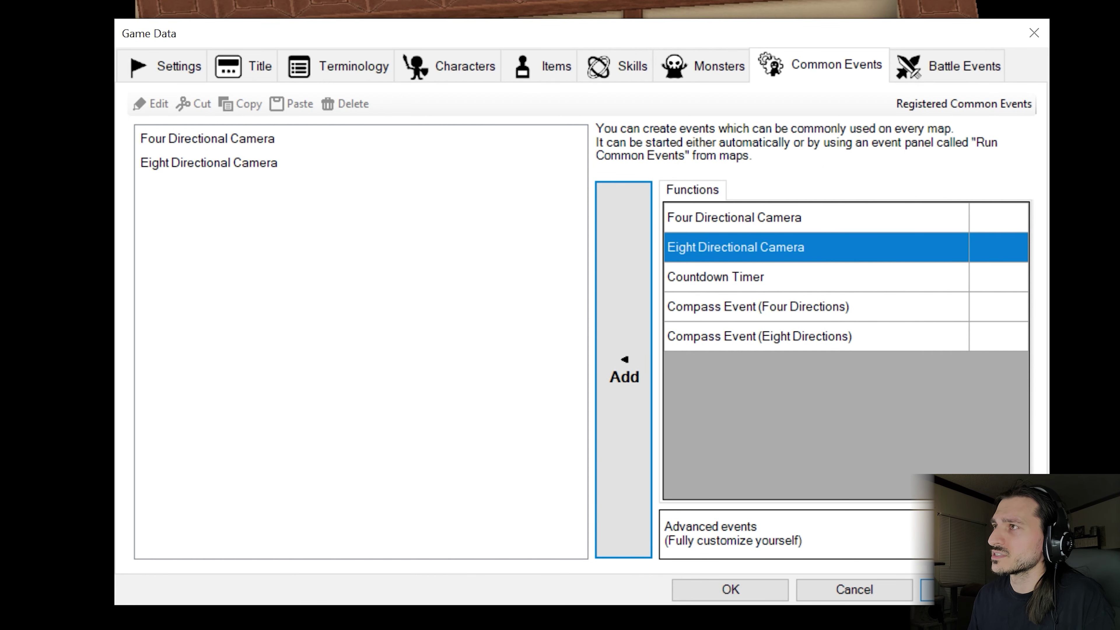
{"action": "left_click", "coordinate": [741, 593]}
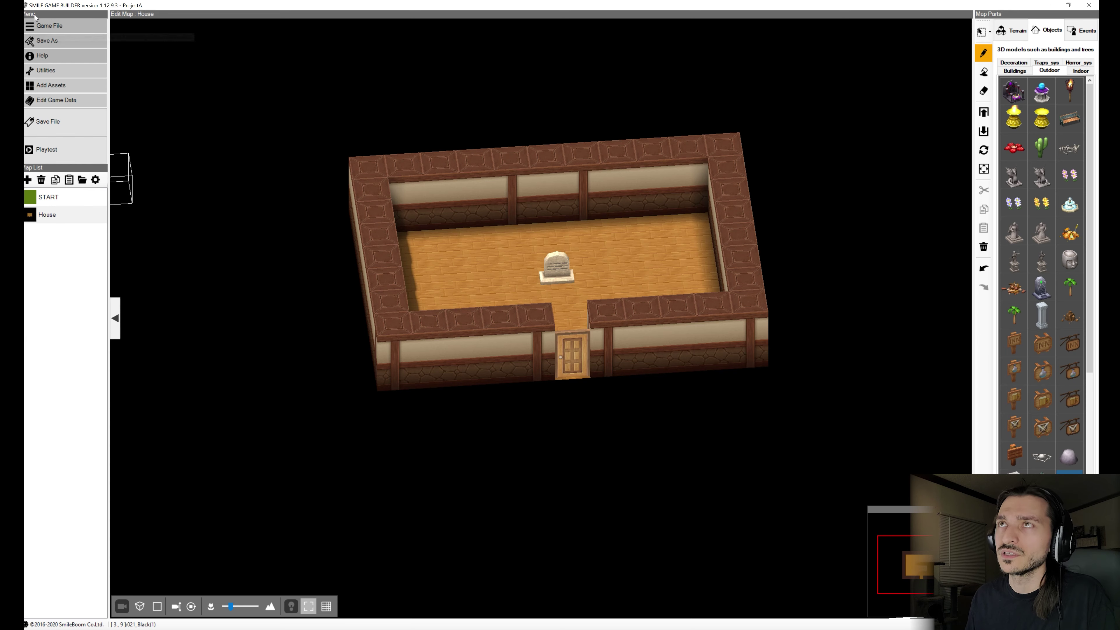
Step: Save the project as ProjectA, then start a fresh project from the New Project template
{"action": "left_click", "coordinate": [52, 27]}
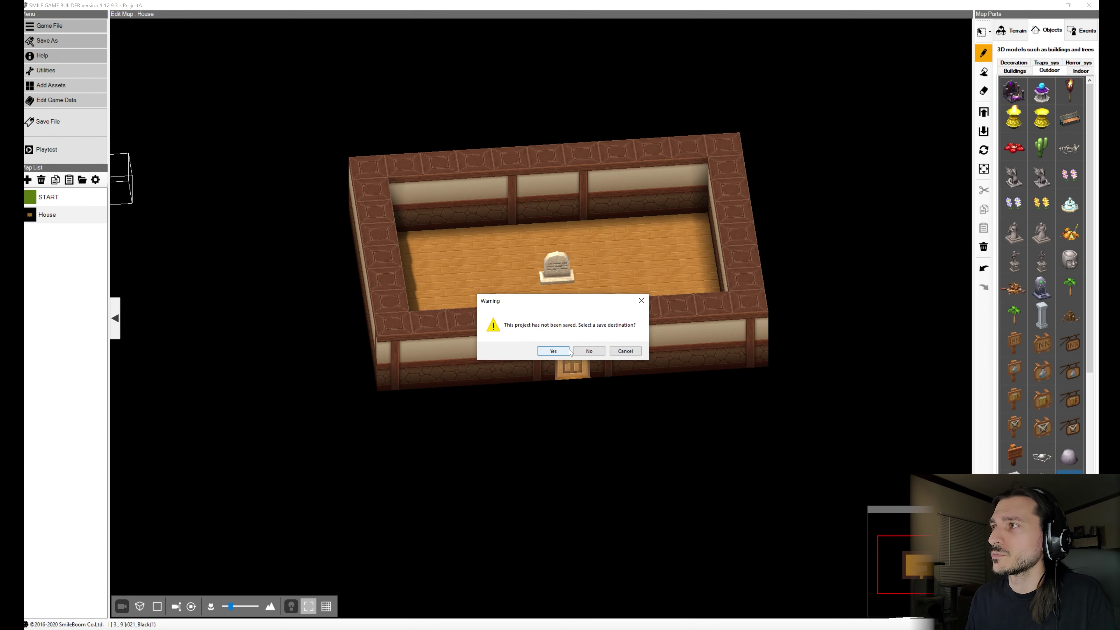
{"action": "left_click", "coordinate": [626, 351]}
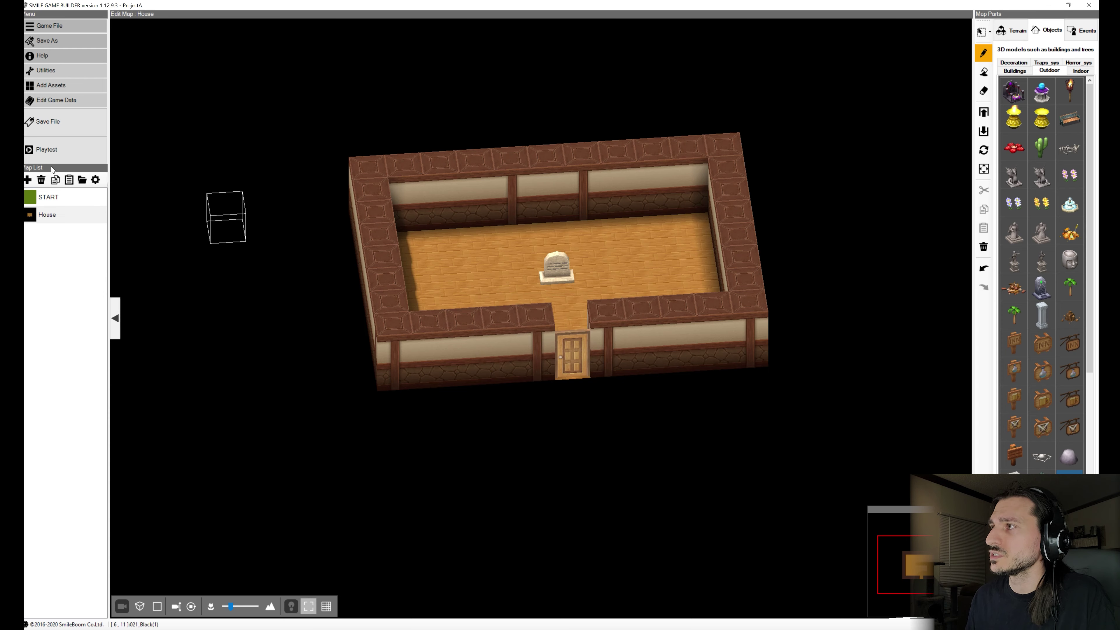
{"action": "left_click", "coordinate": [48, 121]}
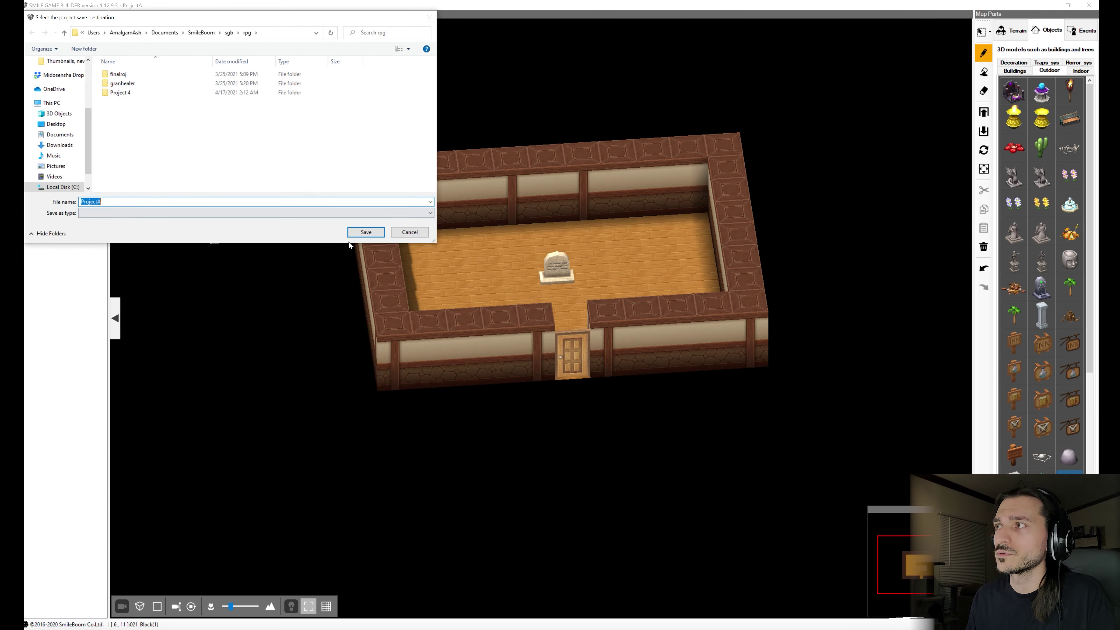
{"action": "left_click", "coordinate": [366, 232]}
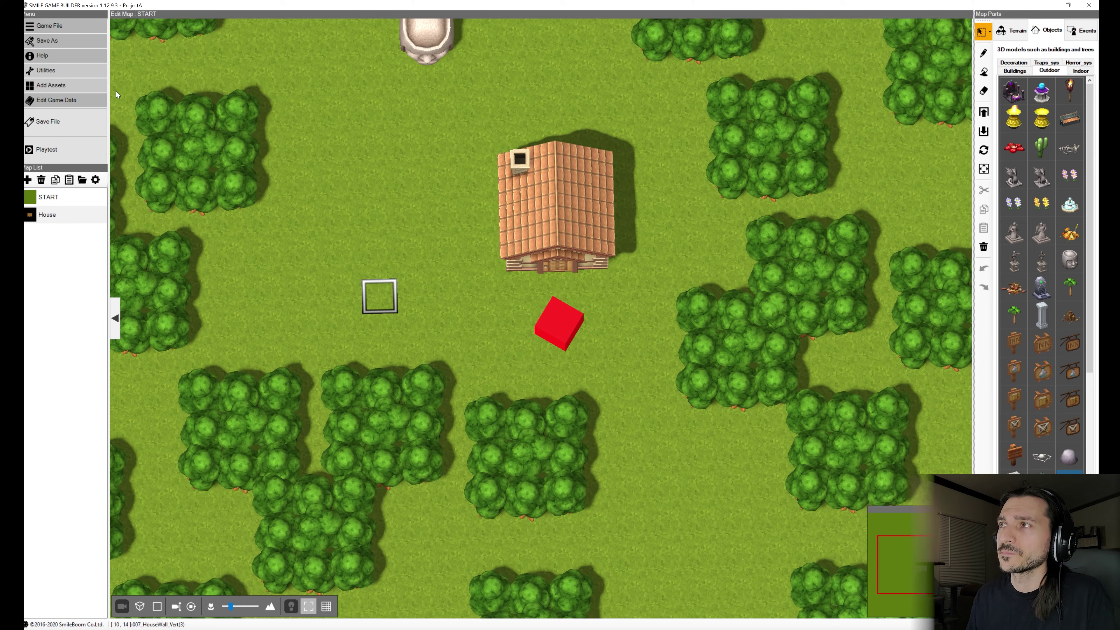
{"action": "left_click", "coordinate": [67, 26]}
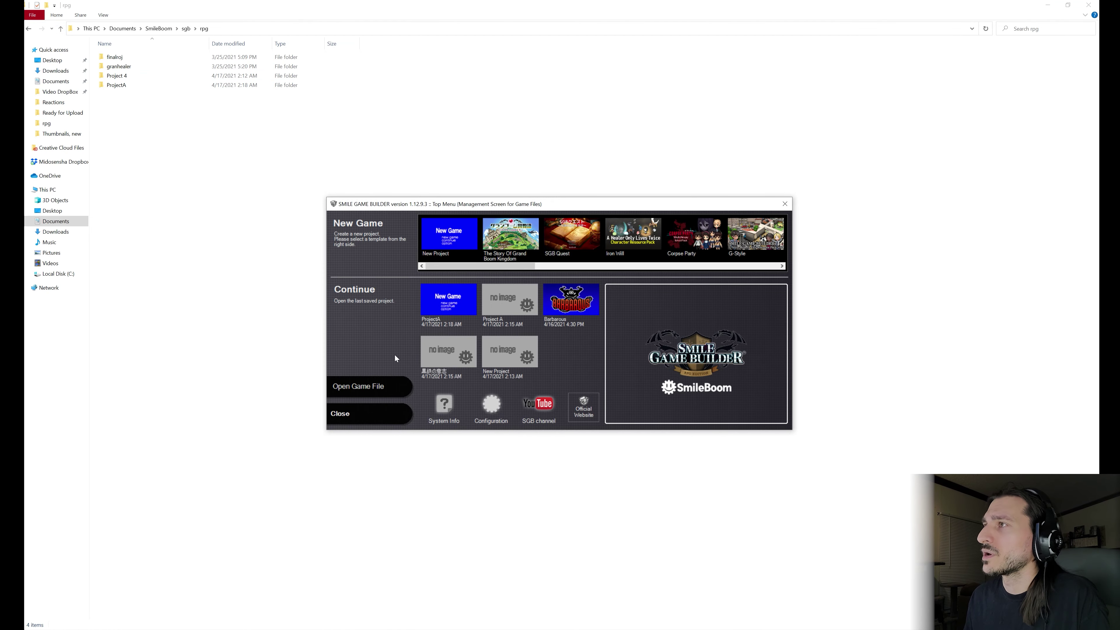
{"action": "left_click", "coordinate": [449, 232]}
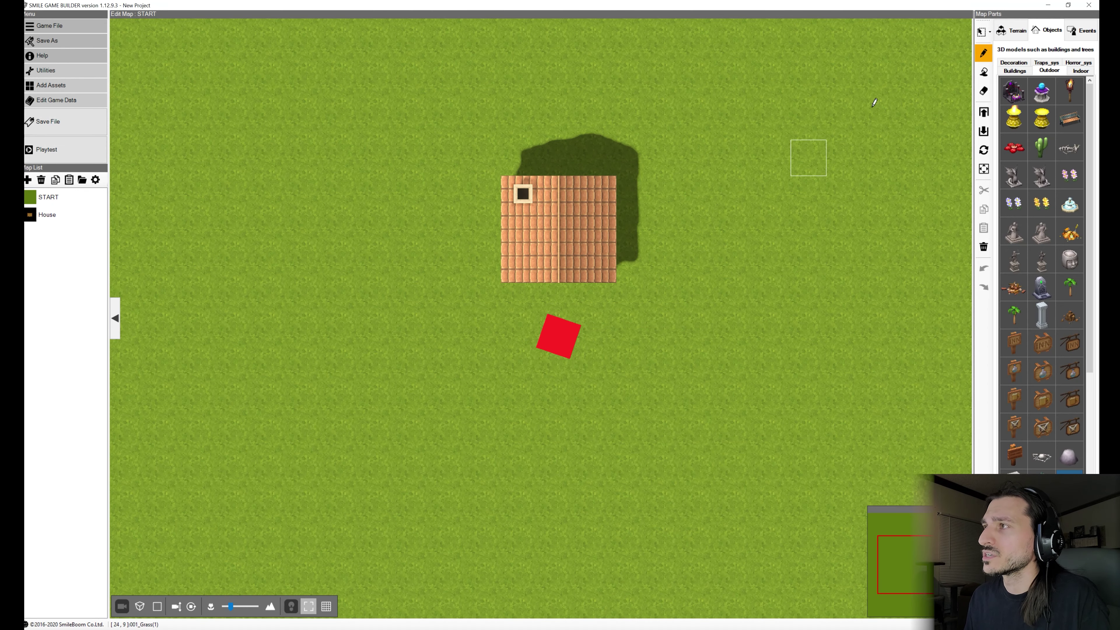
Step: Replace the house on the START map with the altar building
{"action": "left_click", "coordinate": [1014, 91]}
{"action": "right_click", "coordinate": [534, 203]}
{"action": "right_click", "coordinate": [530, 190]}
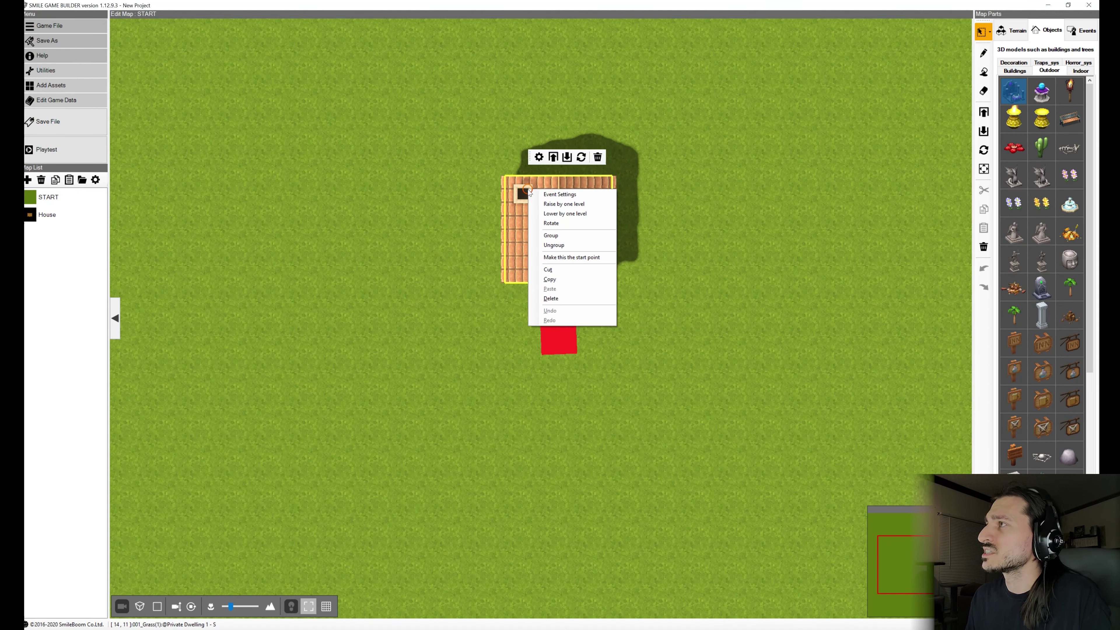
{"action": "left_click", "coordinate": [551, 299]}
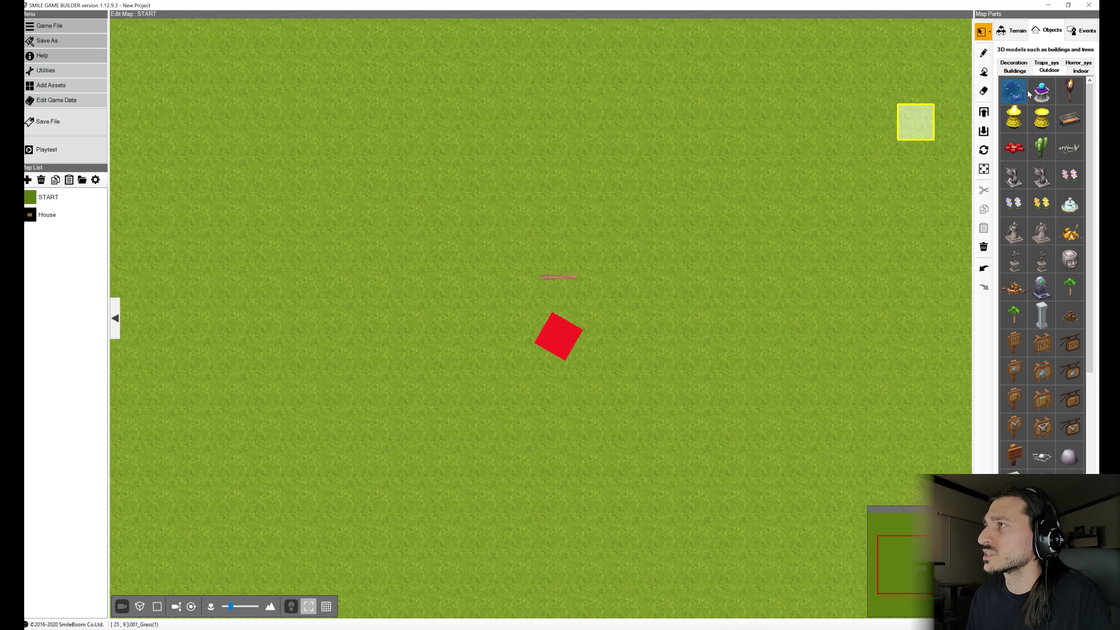
{"action": "left_click", "coordinate": [1013, 93]}
{"action": "left_click", "coordinate": [563, 208]}
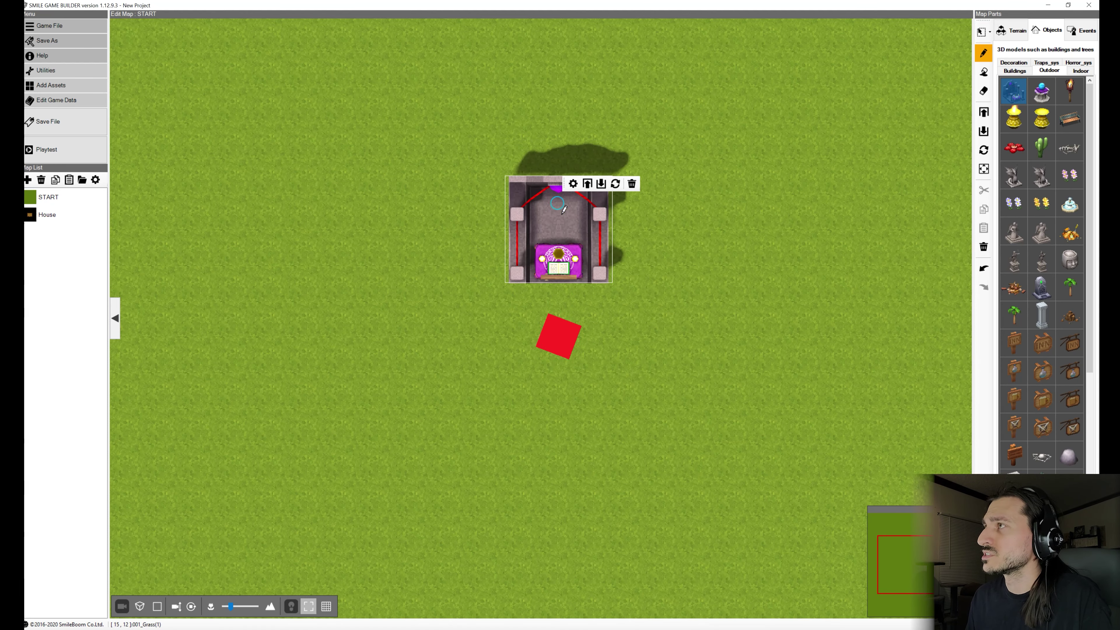
{"action": "right_click", "coordinate": [562, 280]}
{"action": "right_click", "coordinate": [565, 278]}
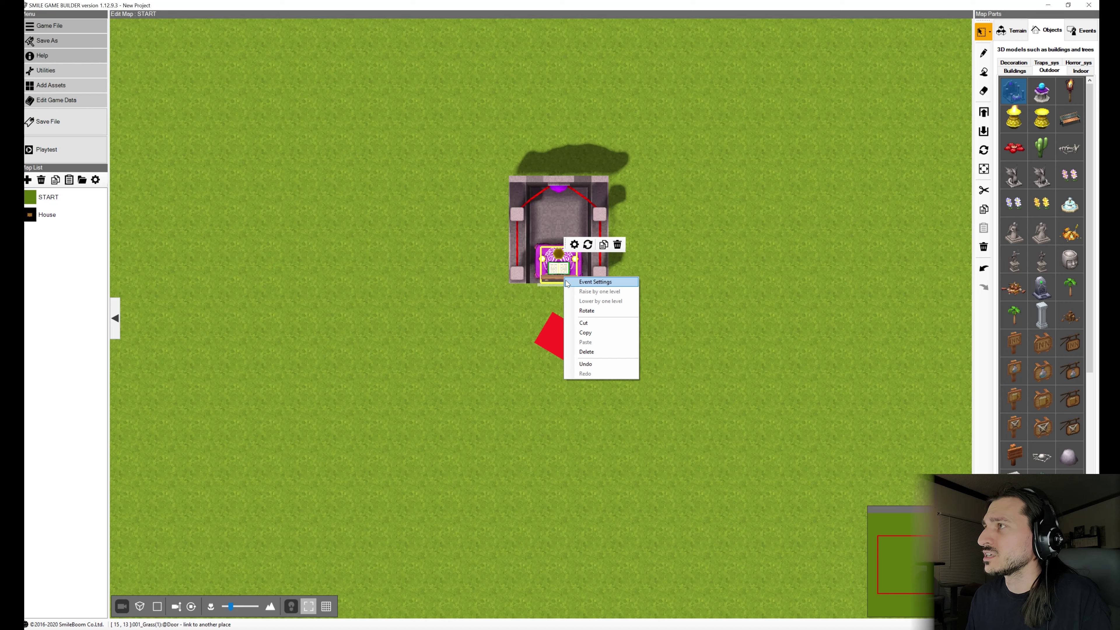
{"action": "left_click", "coordinate": [586, 352]}
Step: Place dragon statues on the left and right of the altar
{"action": "scroll", "coordinate": [706, 301], "scroll_direction": "up", "scroll_amount": 2}
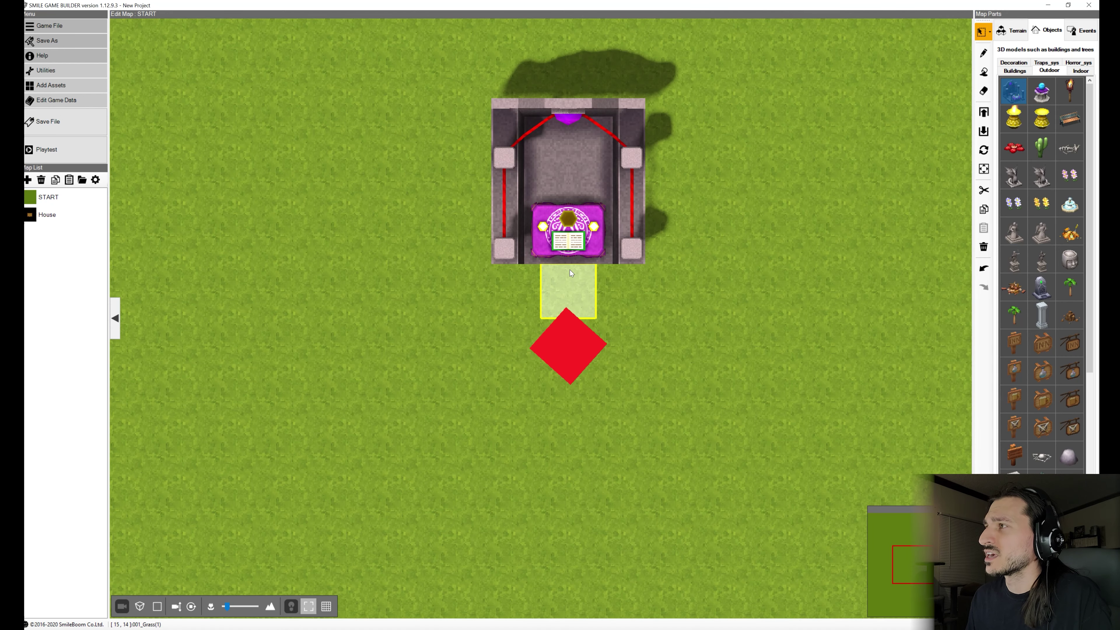
{"action": "left_click", "coordinate": [1013, 175]}
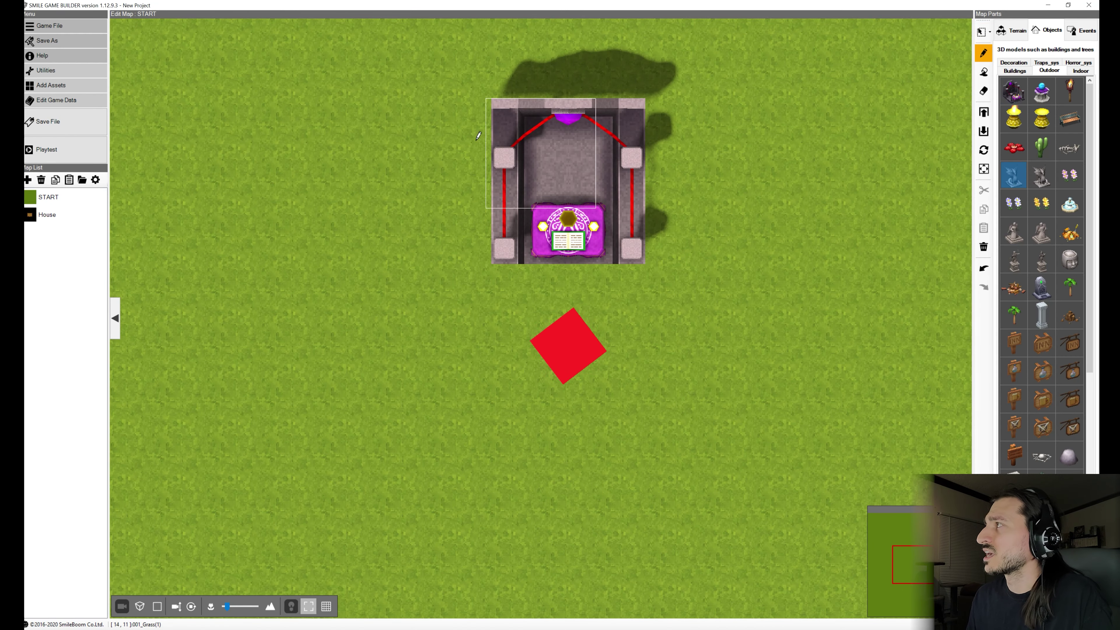
{"action": "left_click", "coordinate": [388, 129]}
{"action": "left_click", "coordinate": [703, 142]}
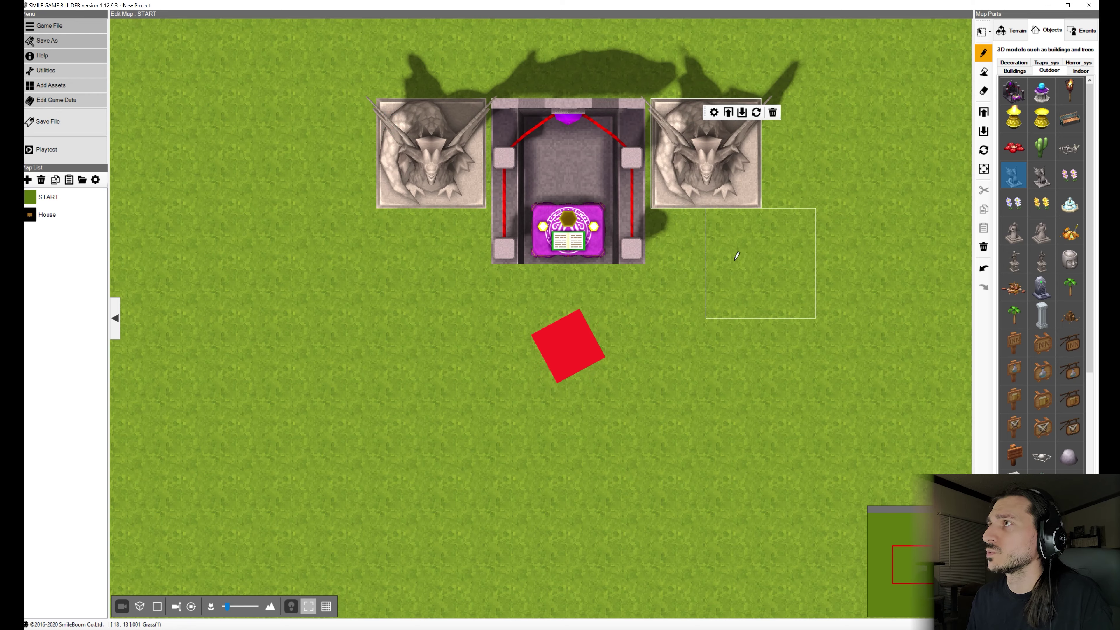
Step: Fill the entire START map ground with the 022_Bone man-made terrain block
{"action": "right_click_drag", "start_coordinate": [753, 255], "coordinate": [851, 130]}
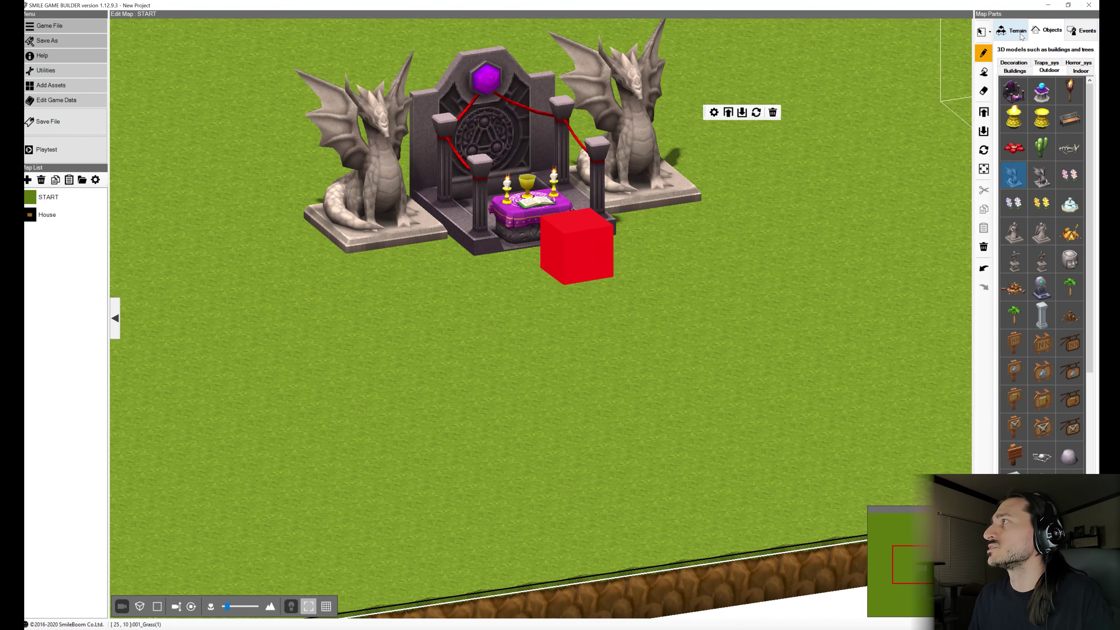
{"action": "left_click", "coordinate": [1012, 30]}
{"action": "left_click", "coordinate": [1014, 279]}
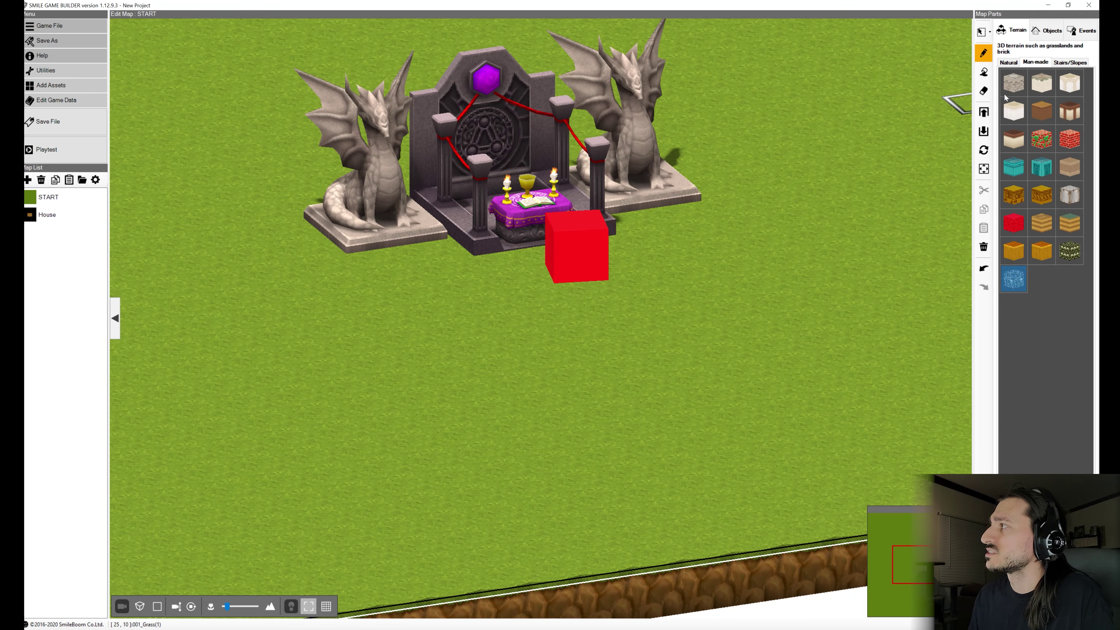
{"action": "left_click", "coordinate": [984, 72]}
{"action": "left_click", "coordinate": [812, 249]}
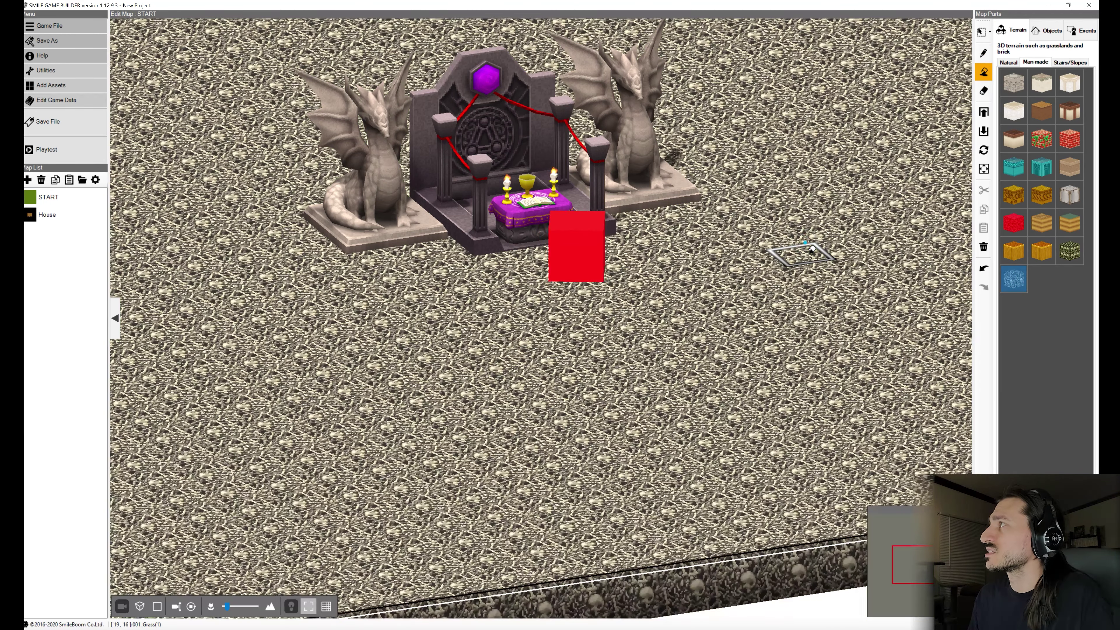
{"action": "scroll", "coordinate": [812, 250], "scroll_direction": "down", "scroll_amount": 5}
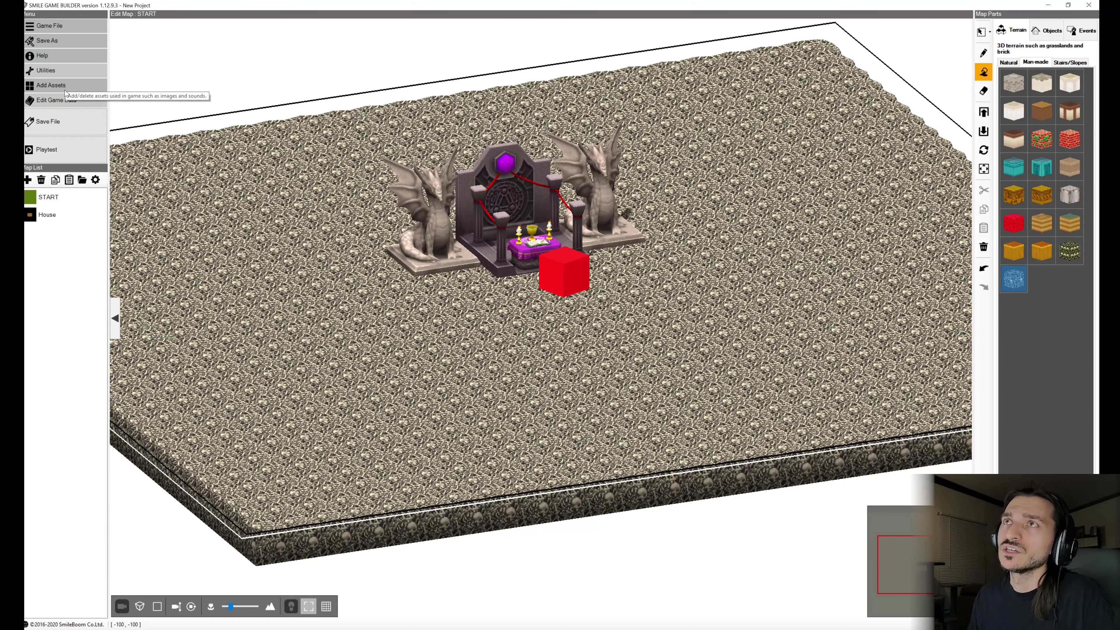
Step: Title the game EVIL PROJECT B and set the third starting party slot to Nothing
{"action": "left_click", "coordinate": [66, 100]}
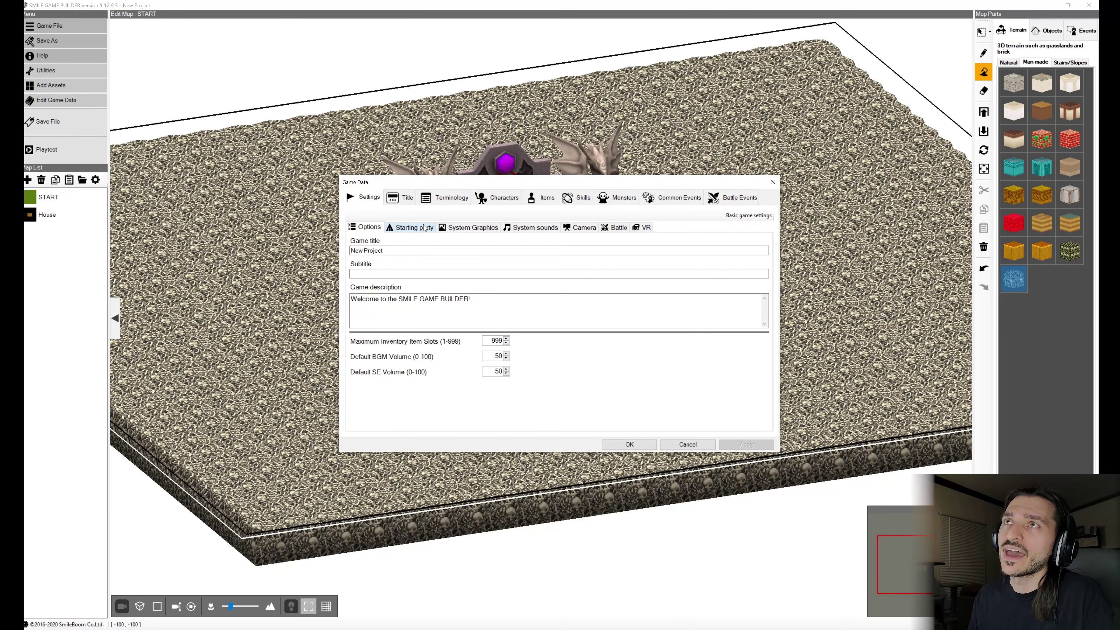
{"action": "type", "text": "EVIL PROJECT B"}
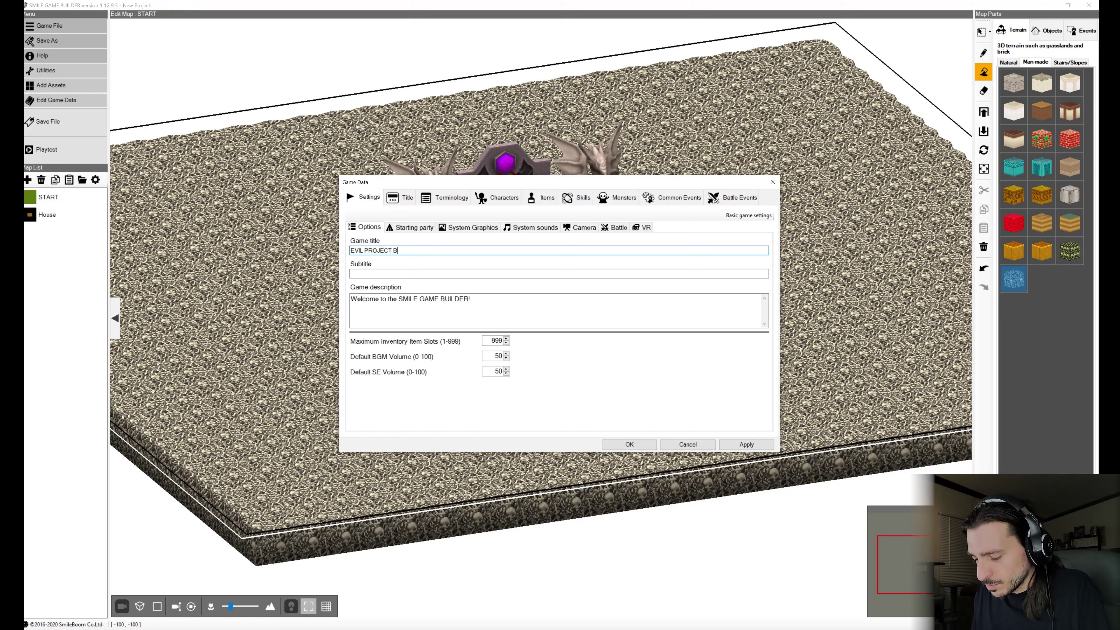
{"action": "left_click", "coordinate": [415, 227]}
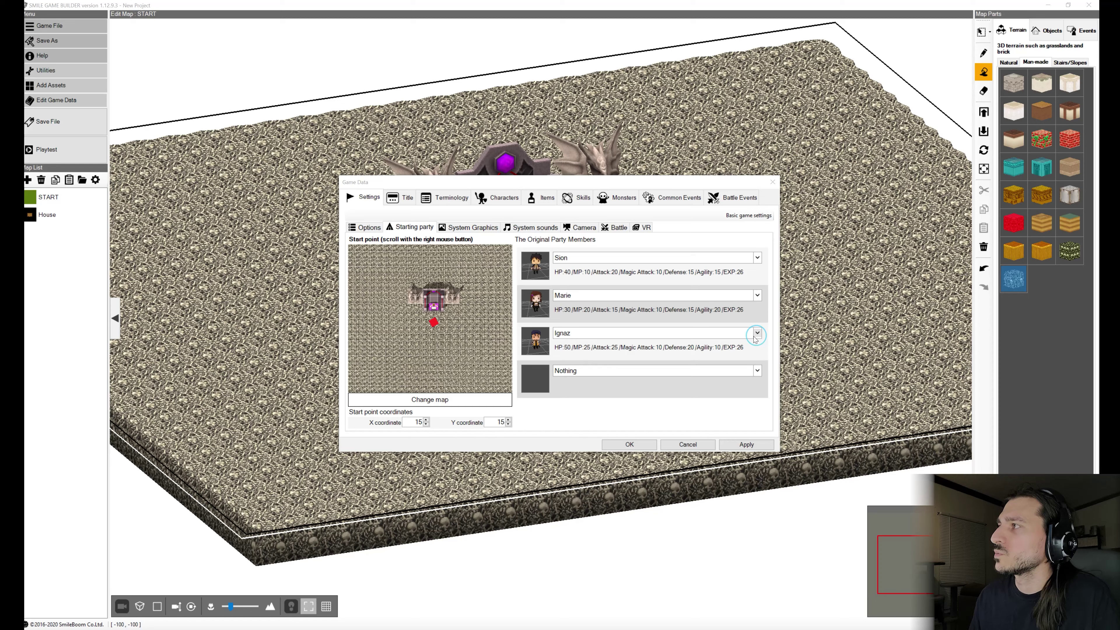
{"action": "left_click", "coordinate": [757, 334]}
{"action": "left_click", "coordinate": [388, 233]}
{"action": "left_click", "coordinate": [665, 432]}
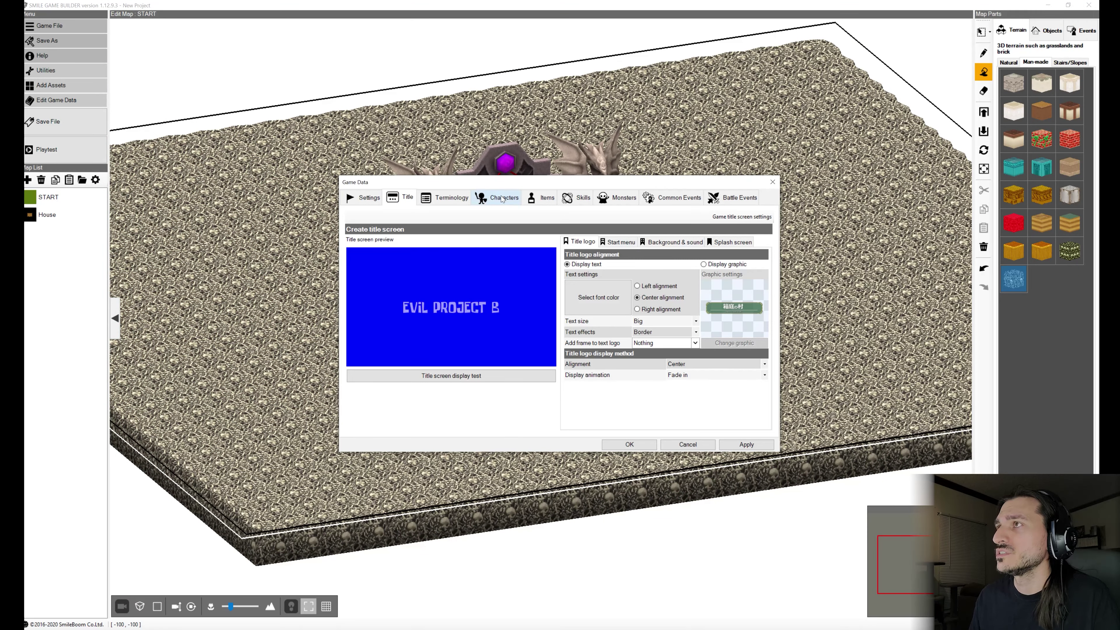
Step: Switch the title screen to a graphic logo and add a Countdown Timer common event
{"action": "left_click", "coordinate": [706, 265]}
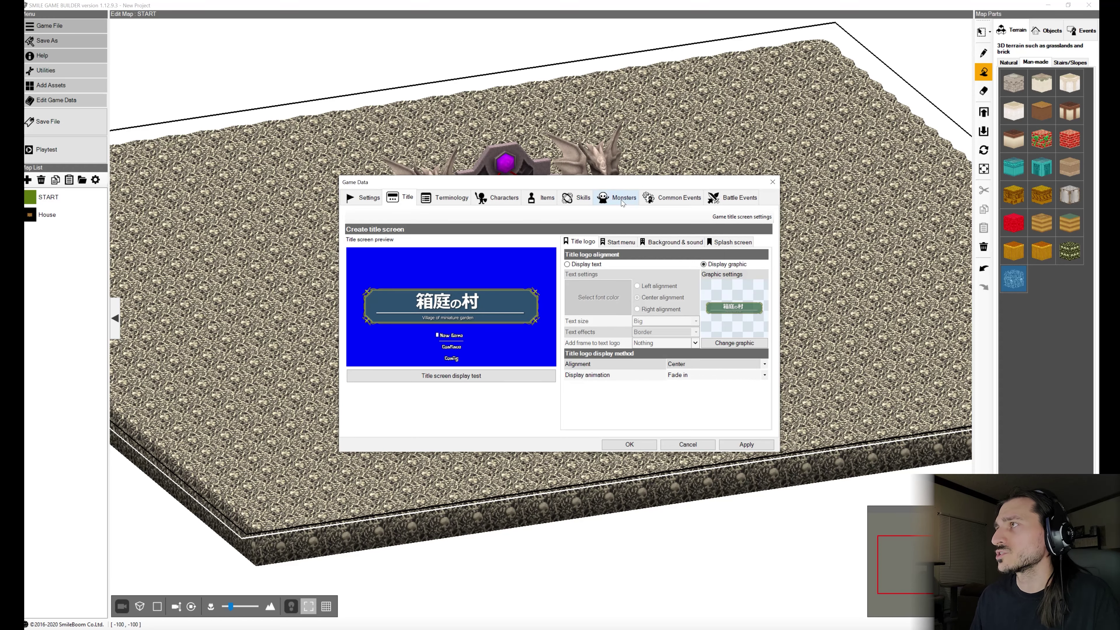
{"action": "left_click", "coordinate": [679, 198]}
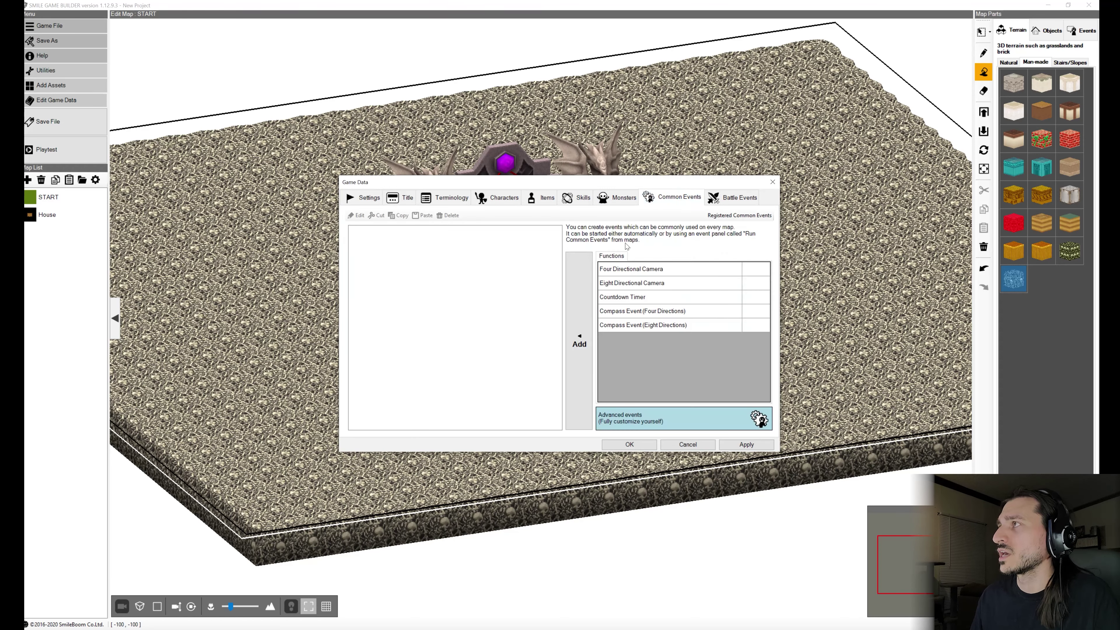
{"action": "left_click", "coordinate": [668, 315]}
{"action": "left_click", "coordinate": [657, 286]}
{"action": "left_click", "coordinate": [652, 297]}
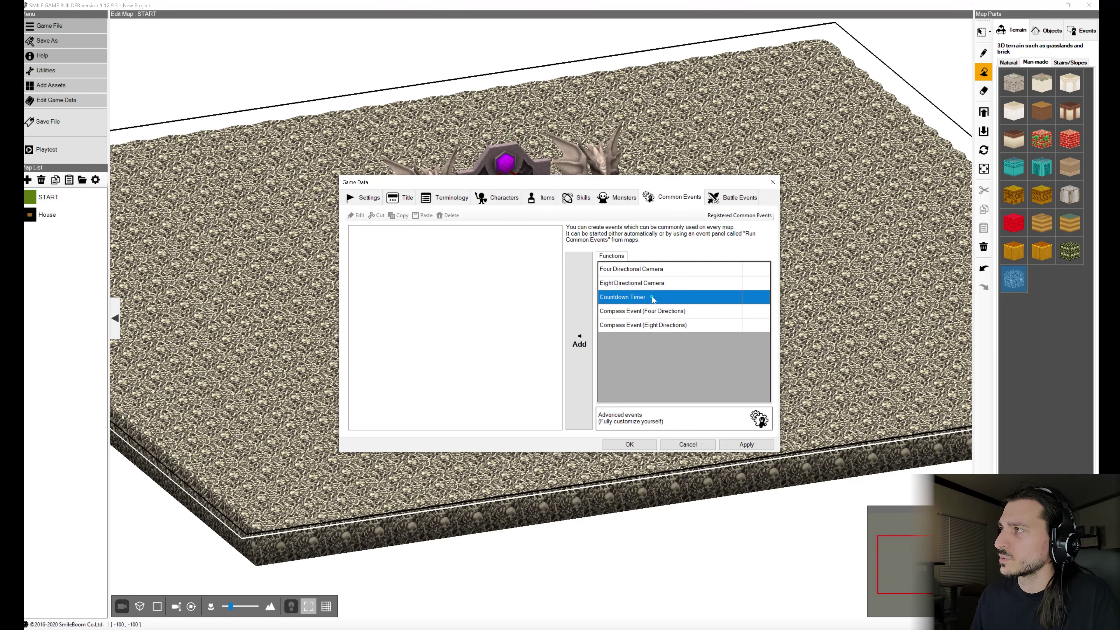
{"action": "left_click", "coordinate": [579, 342]}
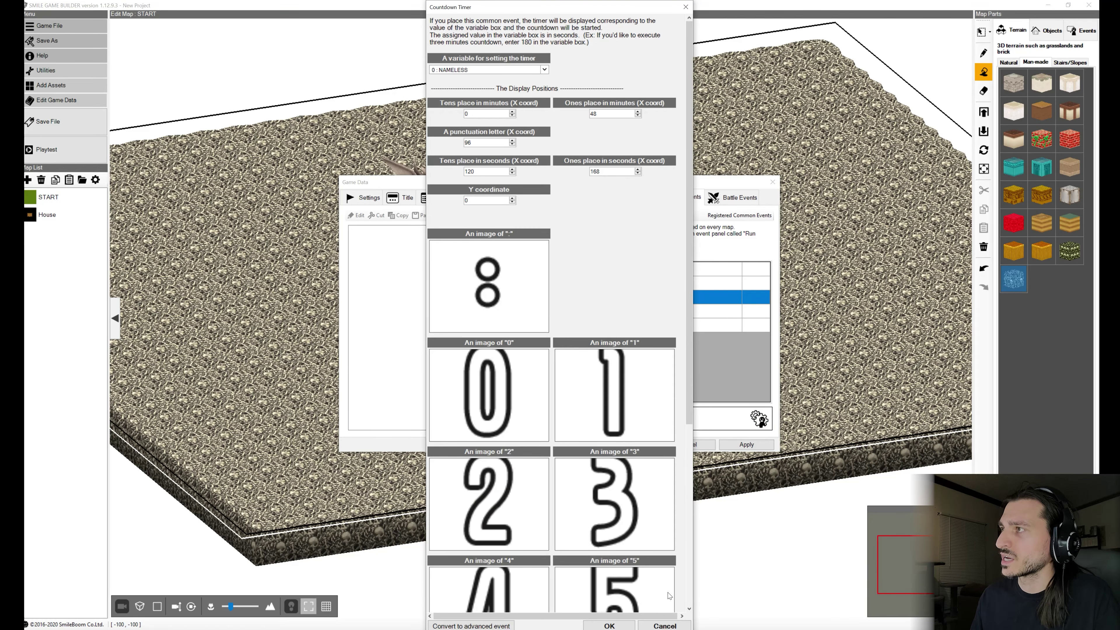
{"action": "left_click", "coordinate": [665, 626]}
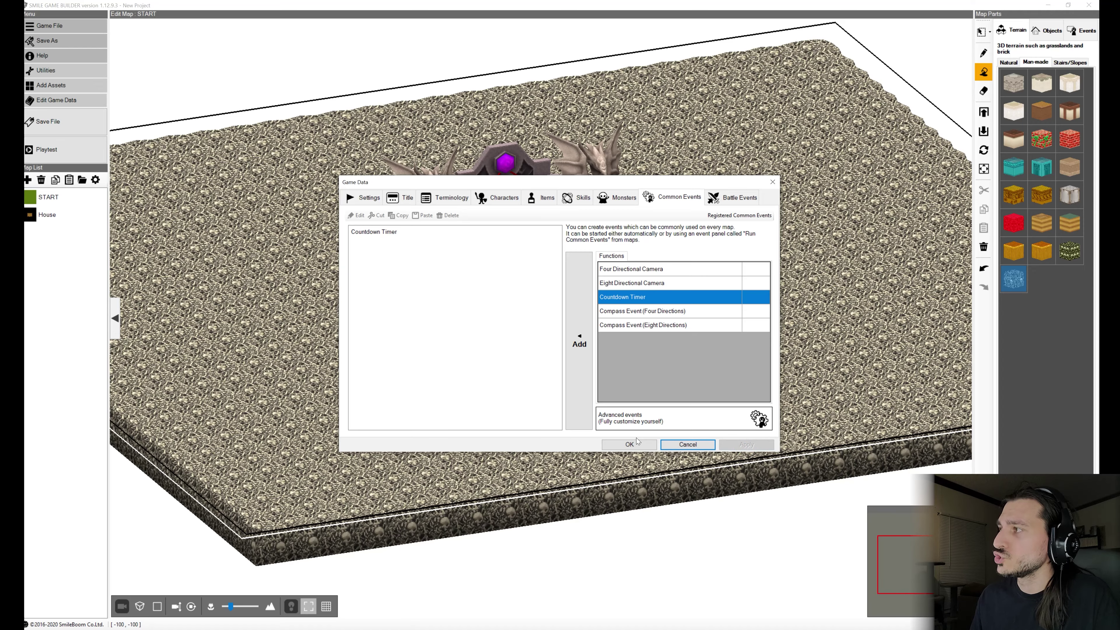
{"action": "left_click", "coordinate": [629, 445]}
Step: Place a new Advanced event below the red cube on the START map
{"action": "scroll", "coordinate": [688, 327], "scroll_direction": "down", "scroll_amount": 5}
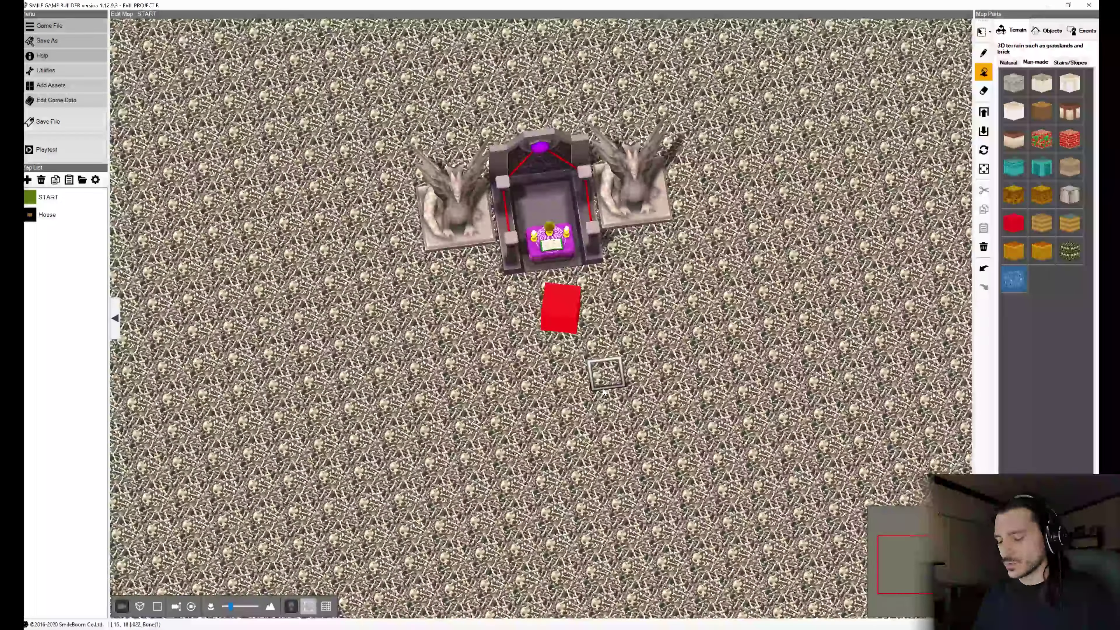
{"action": "right_click_drag", "start_coordinate": [603, 375], "coordinate": [907, 158]}
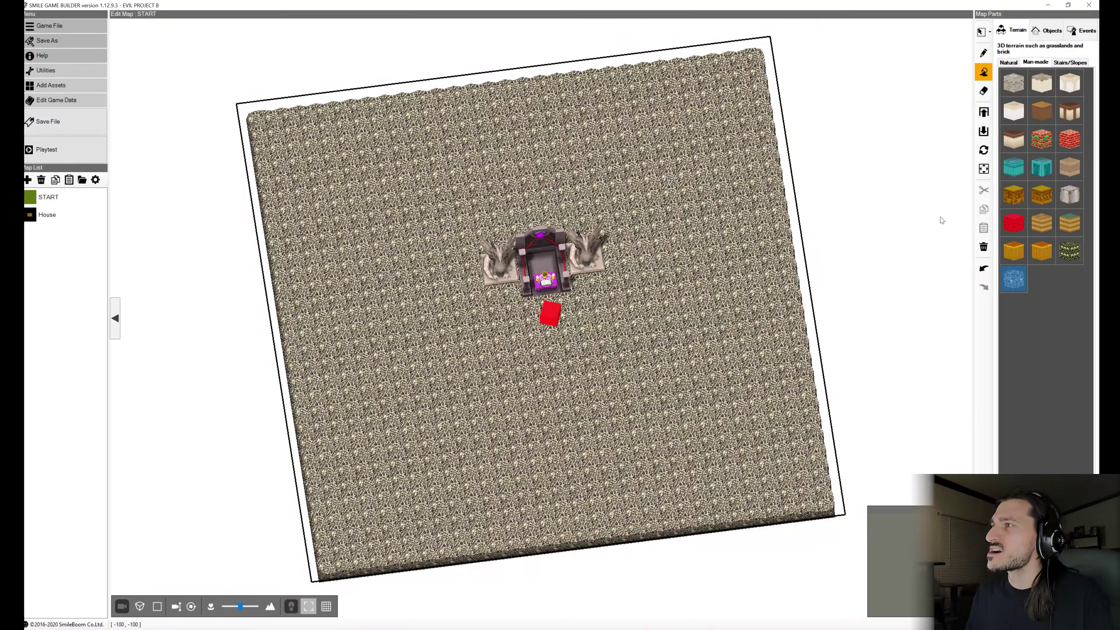
{"action": "left_click", "coordinate": [1082, 30]}
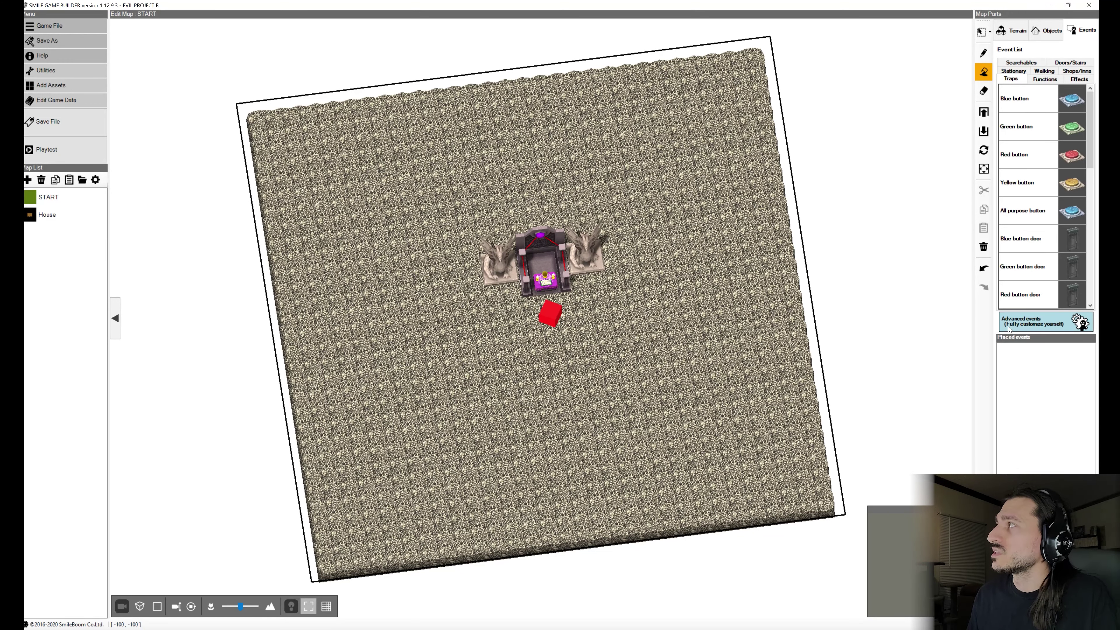
{"action": "left_click", "coordinate": [1028, 323]}
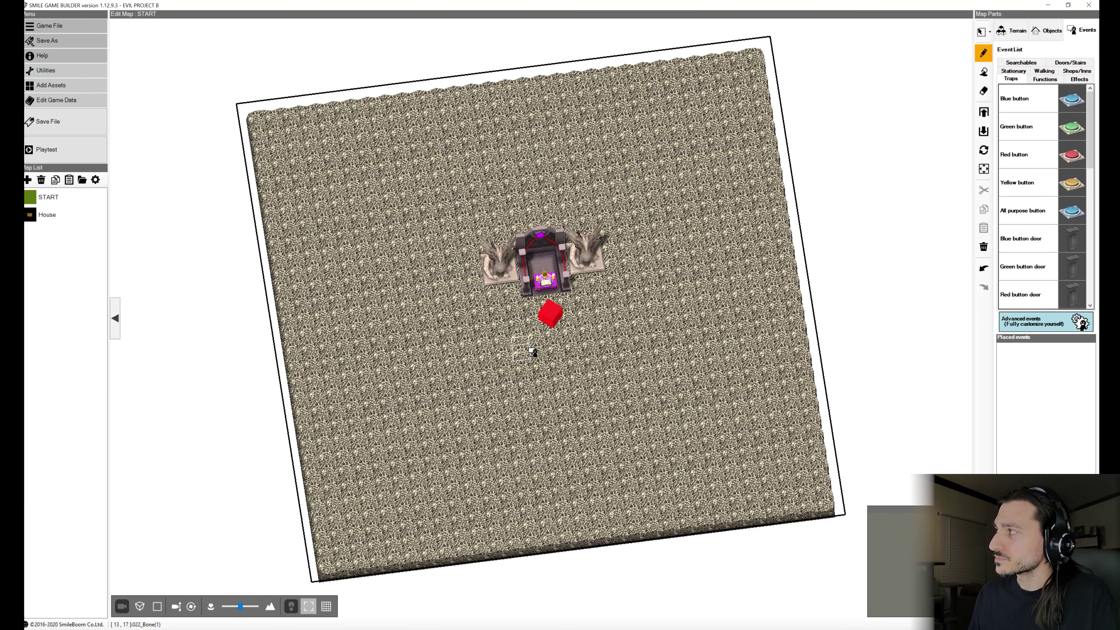
{"action": "left_click", "coordinate": [529, 351]}
Step: Add a Variable Box renaming variable 0 to EVIL BOX B and assigning 500, then save the event
{"action": "left_click", "coordinate": [163, 103]}
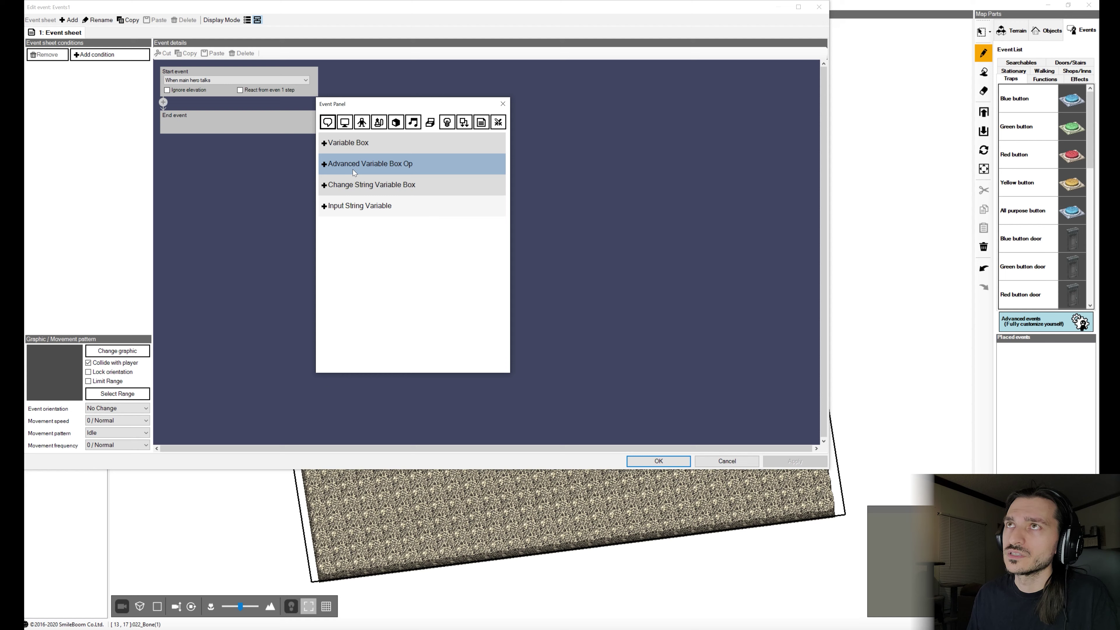
{"action": "left_click", "coordinate": [385, 140]}
{"action": "left_click", "coordinate": [311, 136]}
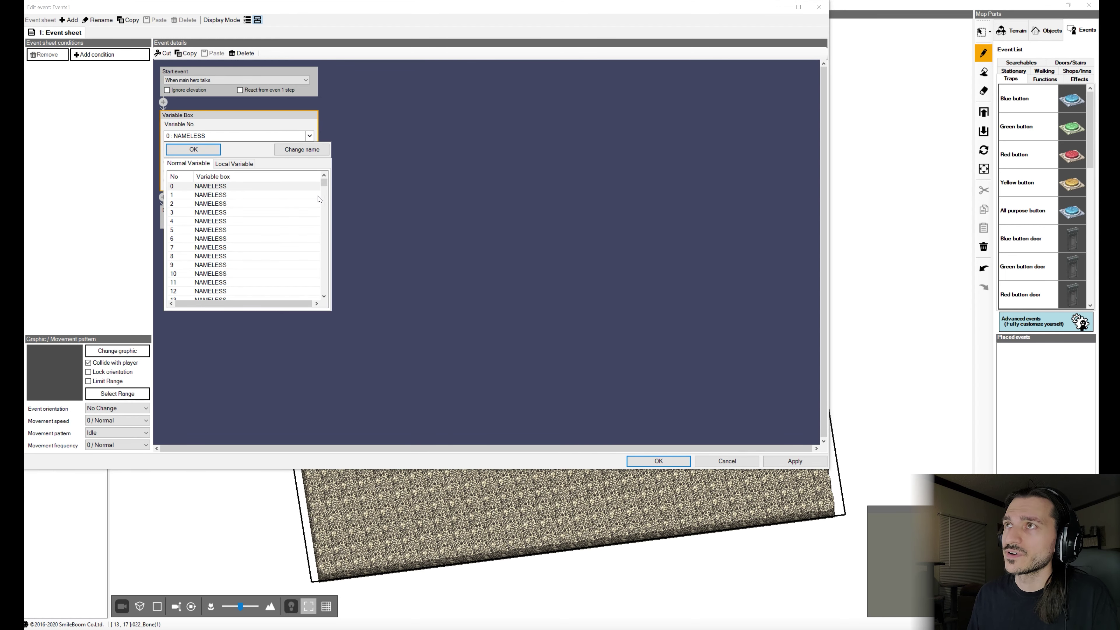
{"action": "left_click", "coordinate": [229, 187]}
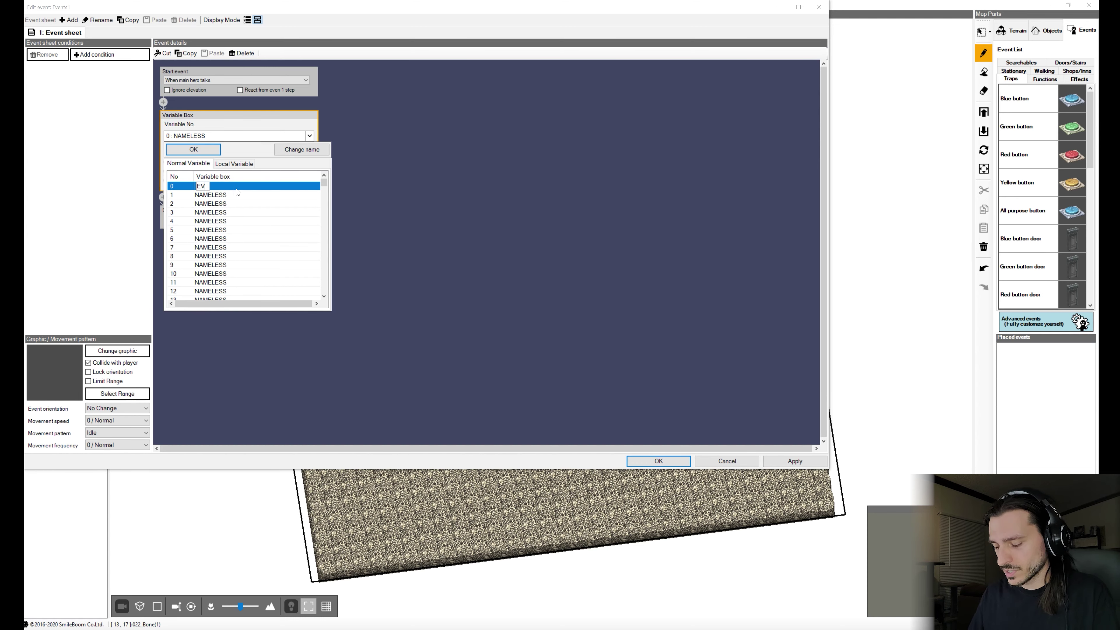
{"action": "key", "text": "Return"}
{"action": "key", "text": "Return"}
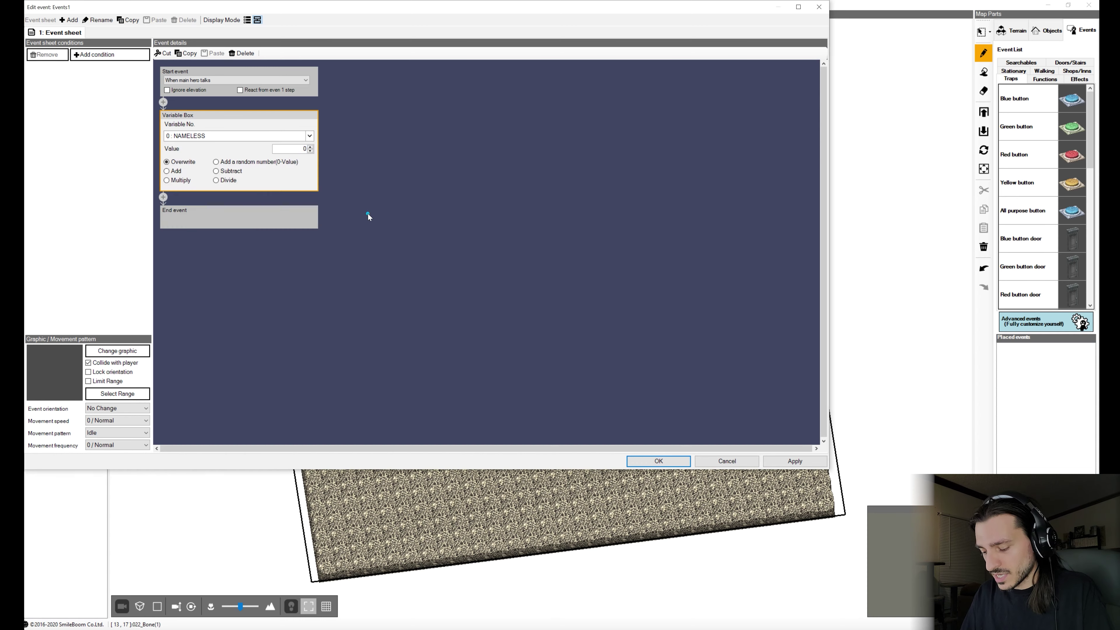
{"action": "type", "text": "500"}
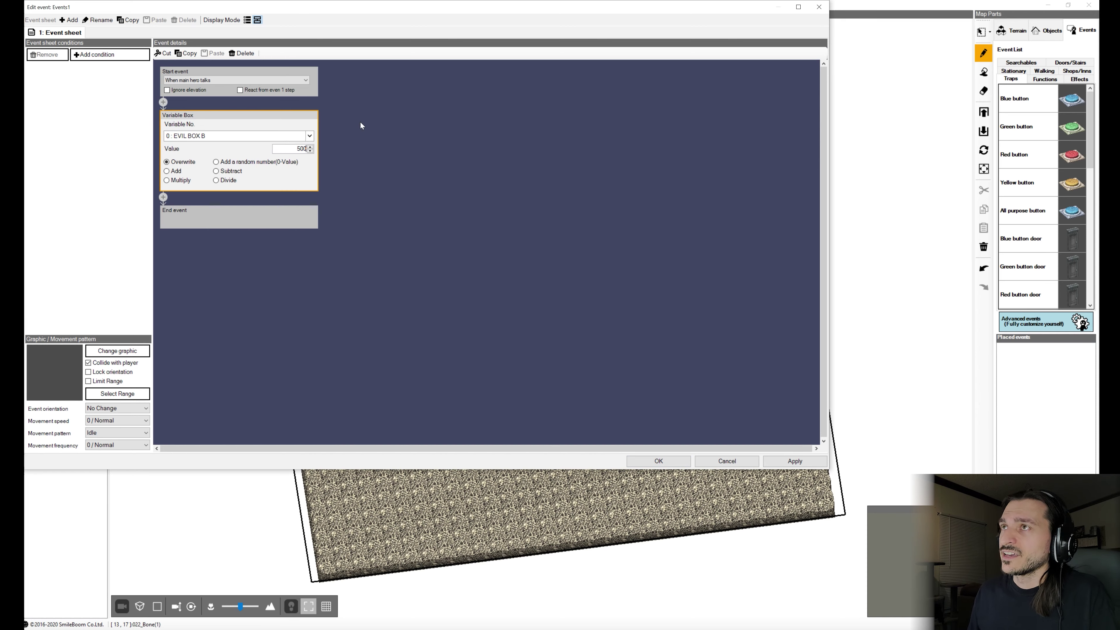
{"action": "left_click", "coordinate": [478, 225]}
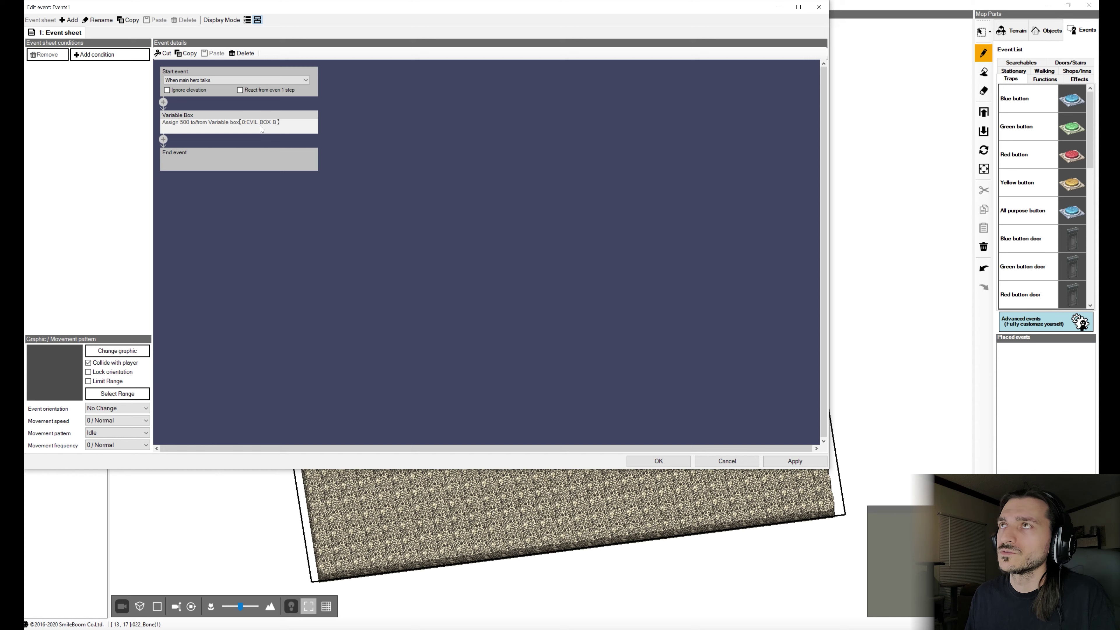
{"action": "left_click", "coordinate": [164, 140]}
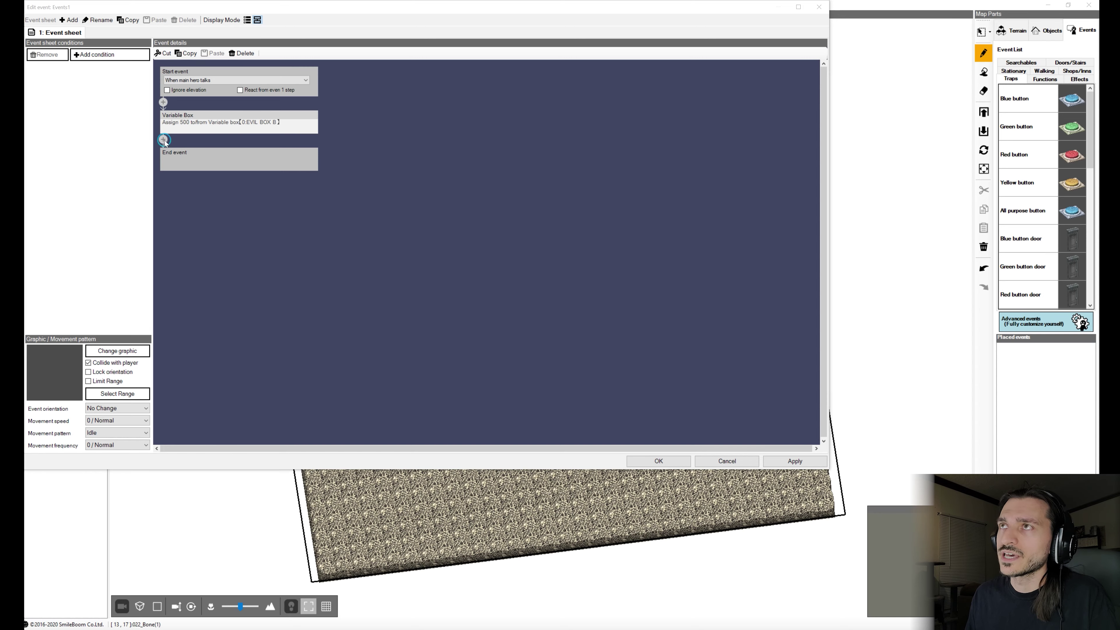
{"action": "left_click", "coordinate": [500, 103]}
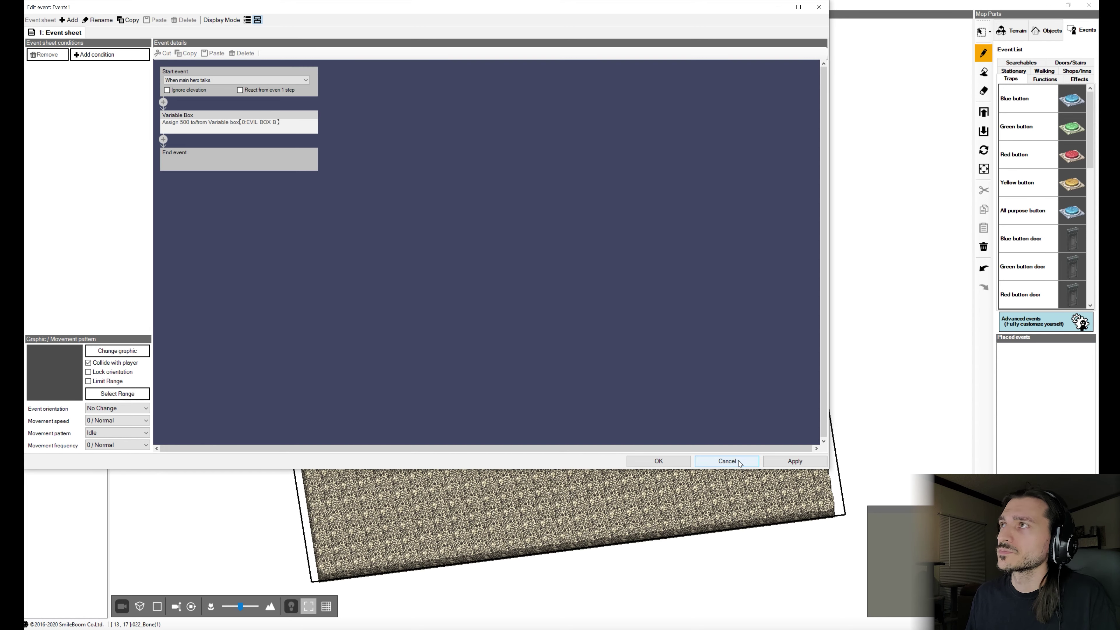
{"action": "left_click", "coordinate": [681, 460]}
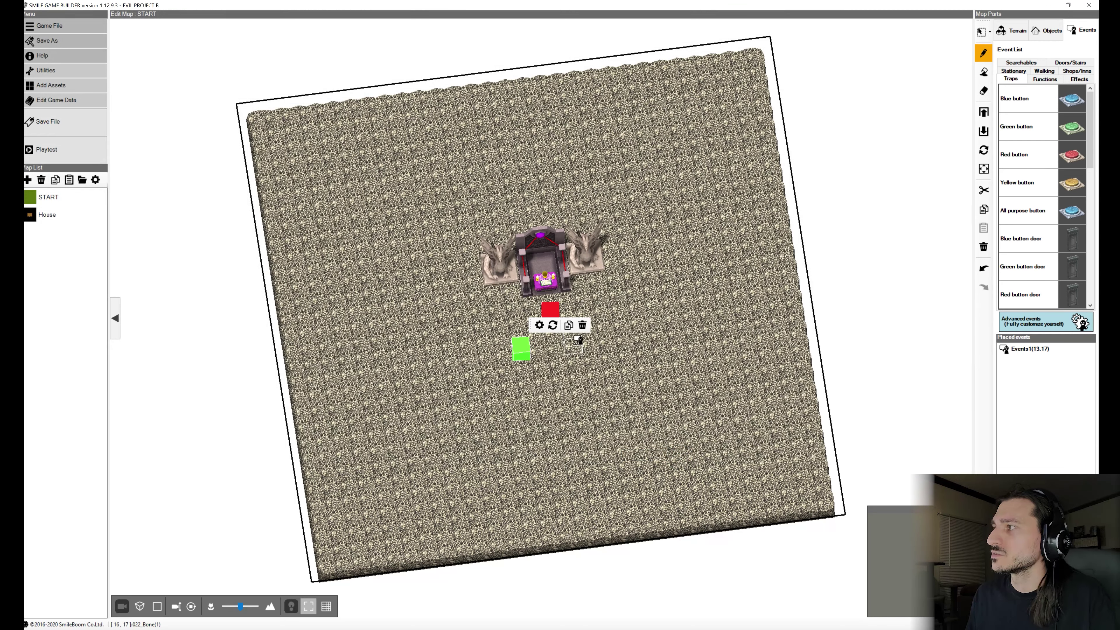
Step: Place a second event beside the first that assigns 500 to Local Variable 1, then close its editor
{"action": "left_click", "coordinate": [574, 347]}
{"action": "left_click", "coordinate": [163, 102]}
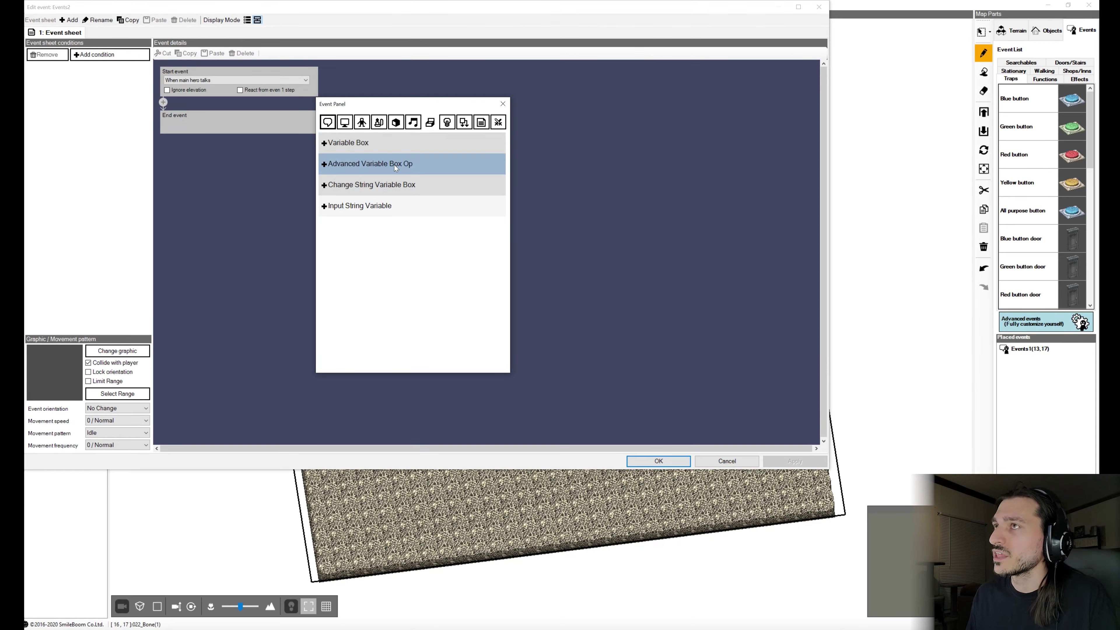
{"action": "left_click", "coordinate": [369, 143]}
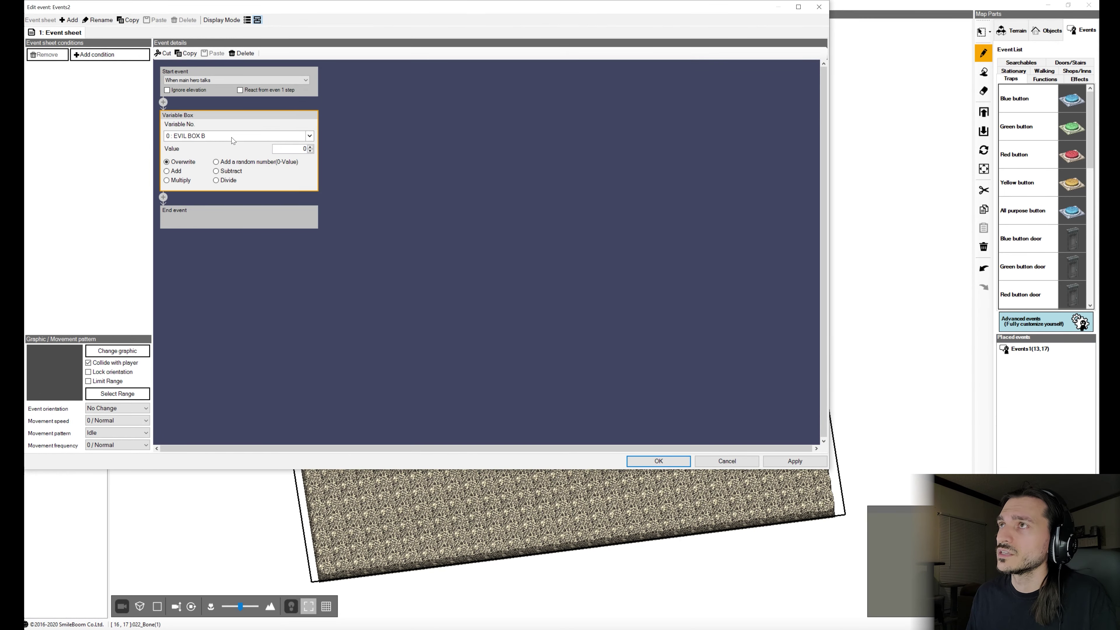
{"action": "double_click", "coordinate": [303, 149]}
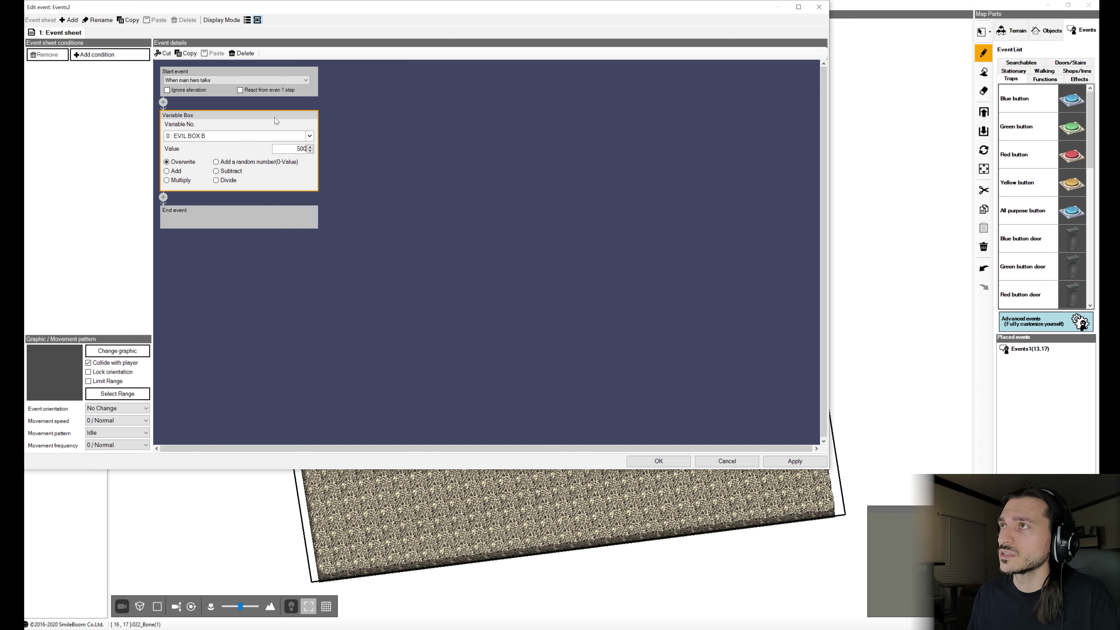
{"action": "left_click", "coordinate": [211, 136]}
{"action": "left_click", "coordinate": [230, 163]}
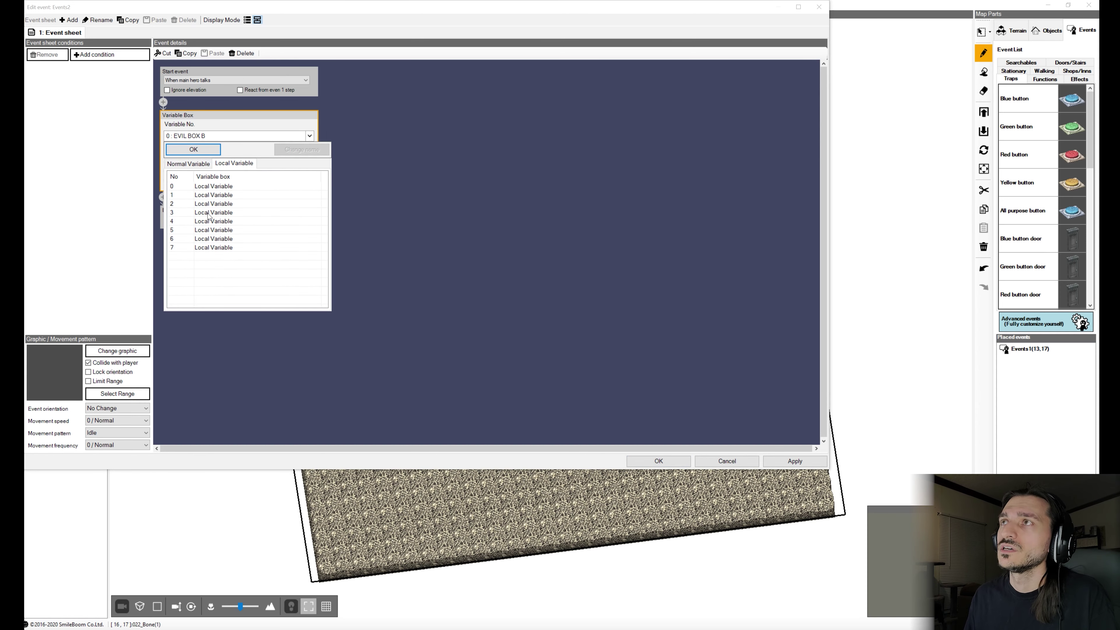
{"action": "left_click", "coordinate": [204, 195]}
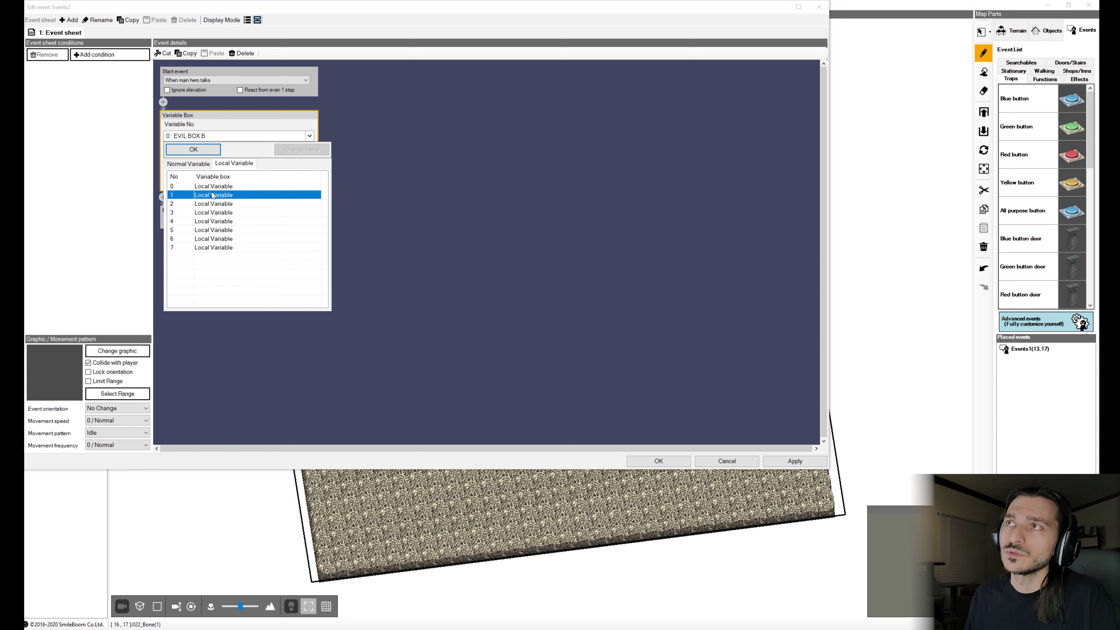
{"action": "double_click", "coordinate": [213, 196]}
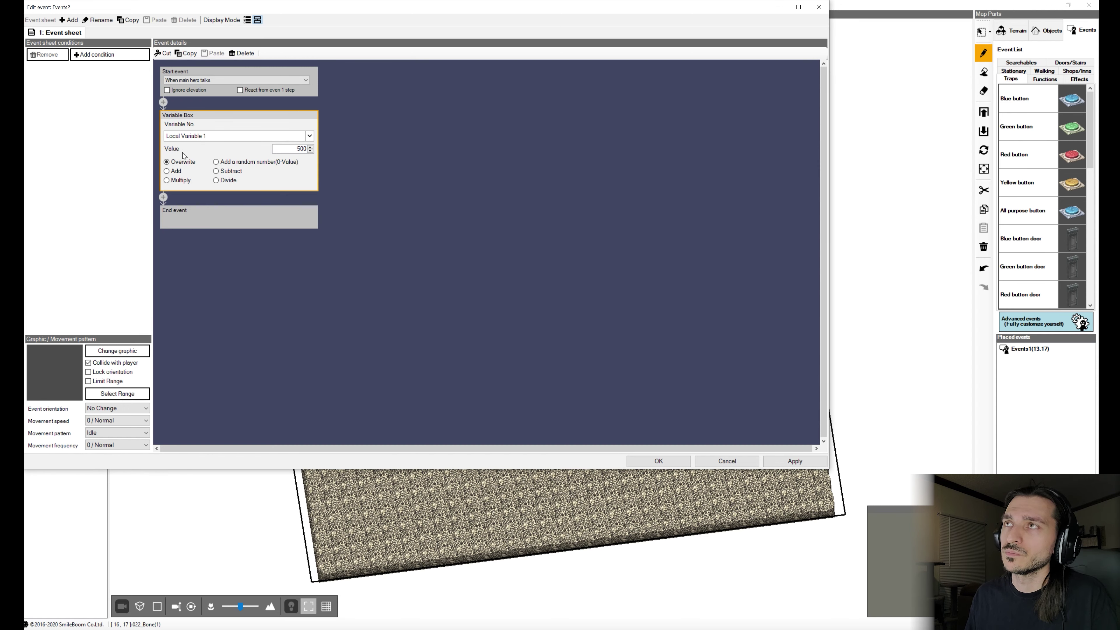
{"action": "left_click", "coordinate": [786, 461]}
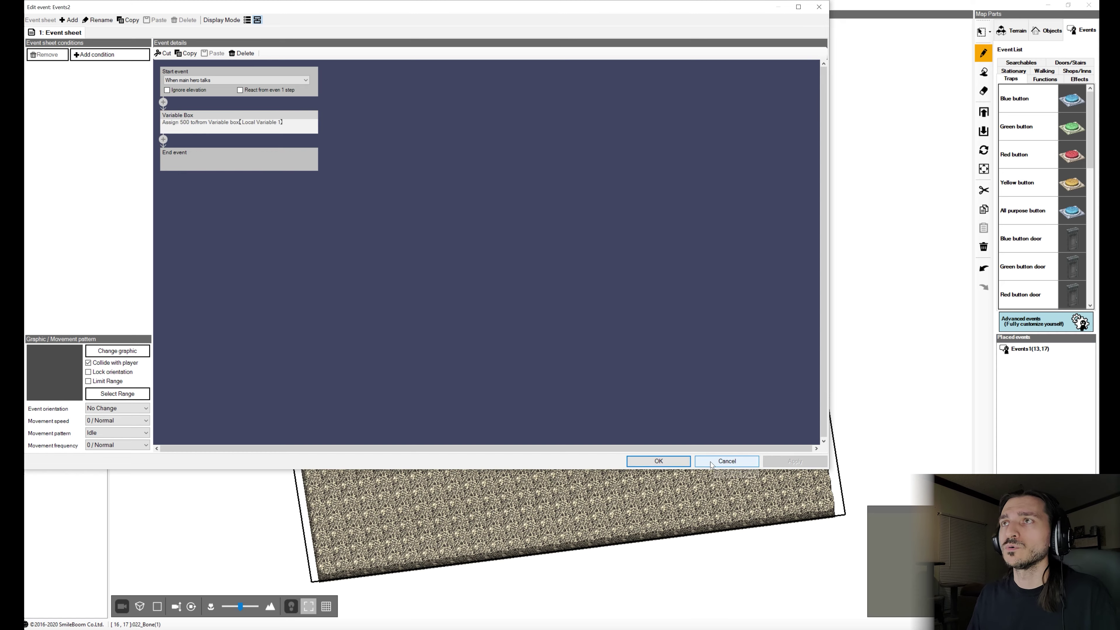
{"action": "left_click", "coordinate": [711, 463]}
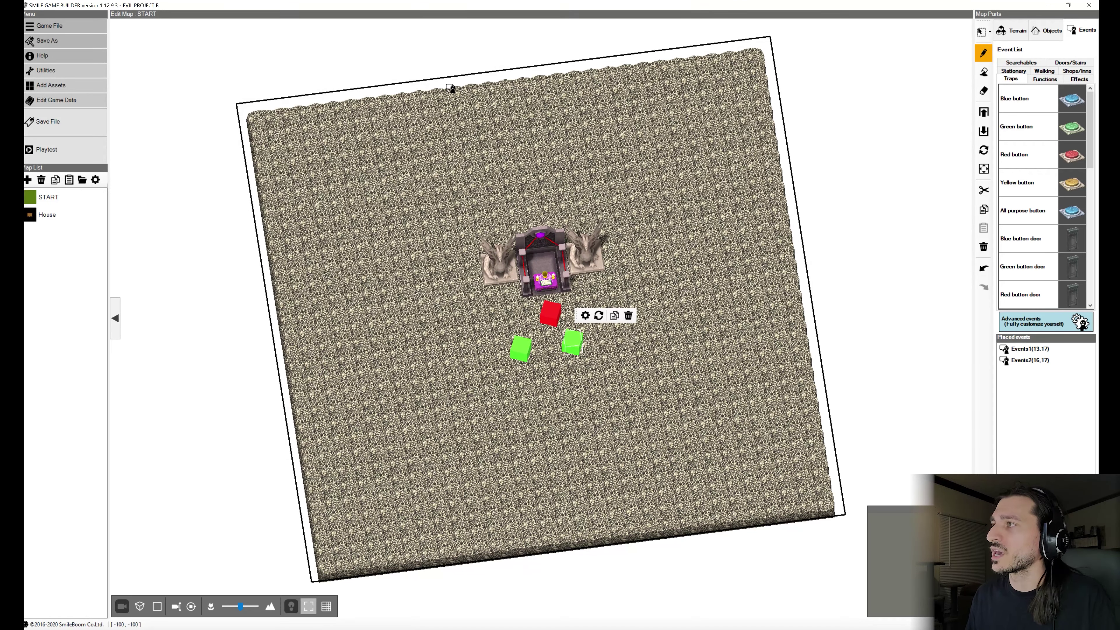
Step: Add every asset of the Jacob's Monster Pack Volume 1 DLC, then close the Resource archive
{"action": "left_click", "coordinate": [51, 85]}
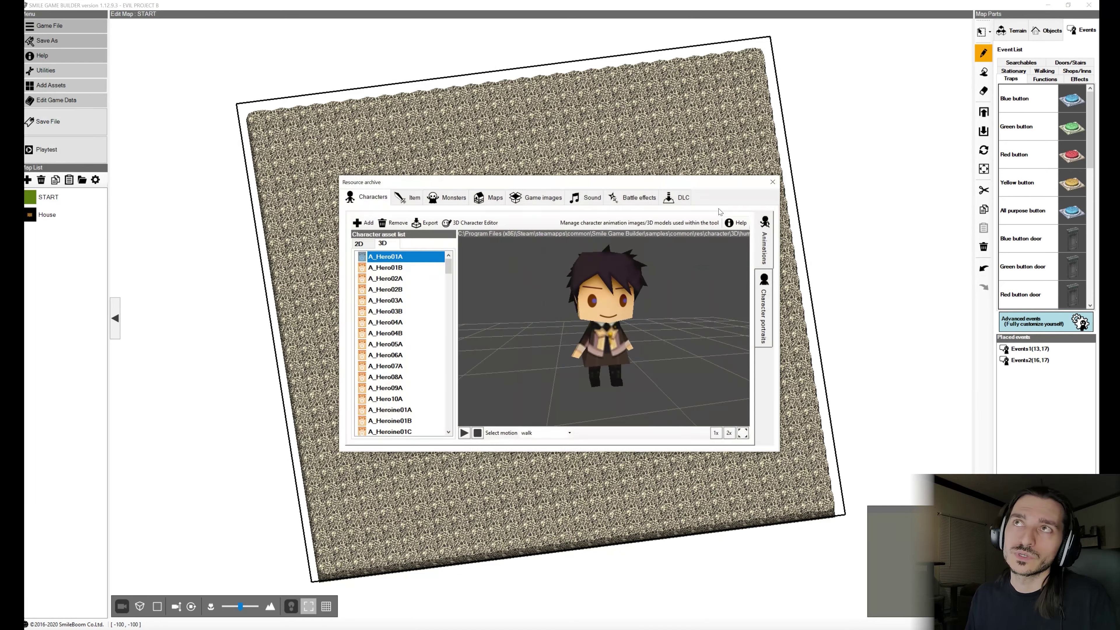
{"action": "left_click", "coordinate": [679, 197]}
{"action": "left_click", "coordinate": [352, 362]}
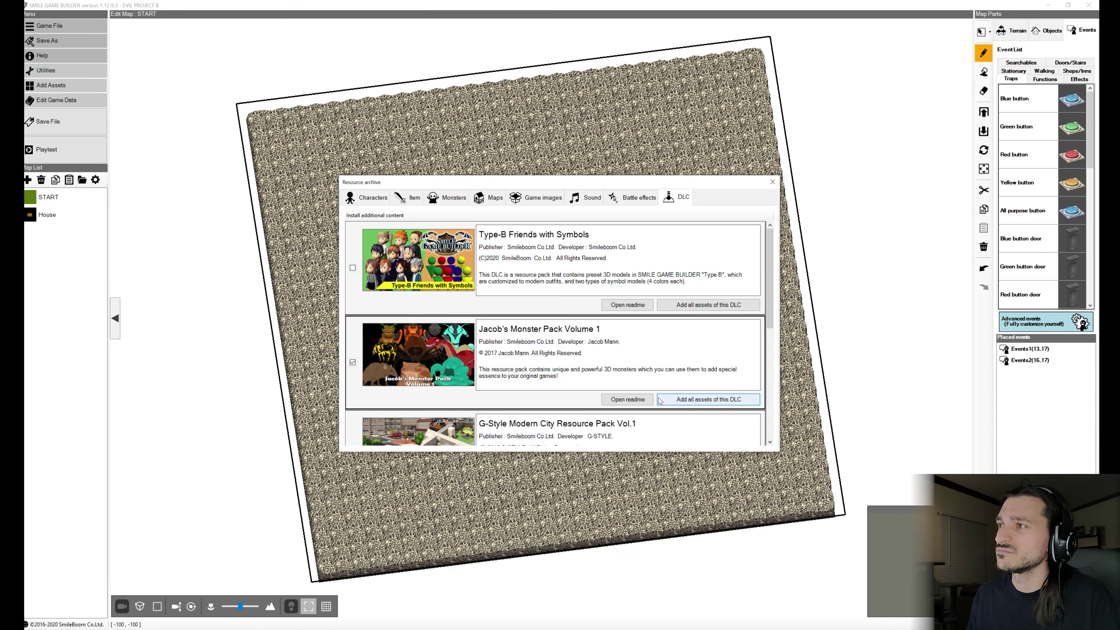
{"action": "left_click", "coordinate": [690, 399]}
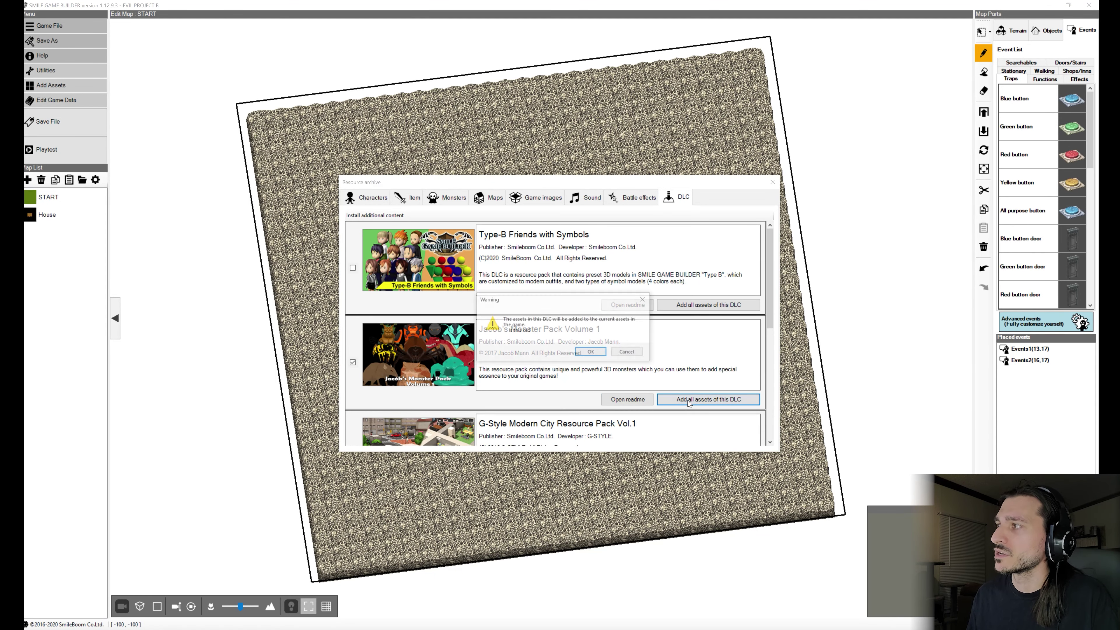
{"action": "left_click", "coordinate": [593, 352]}
{"action": "left_click", "coordinate": [585, 353]}
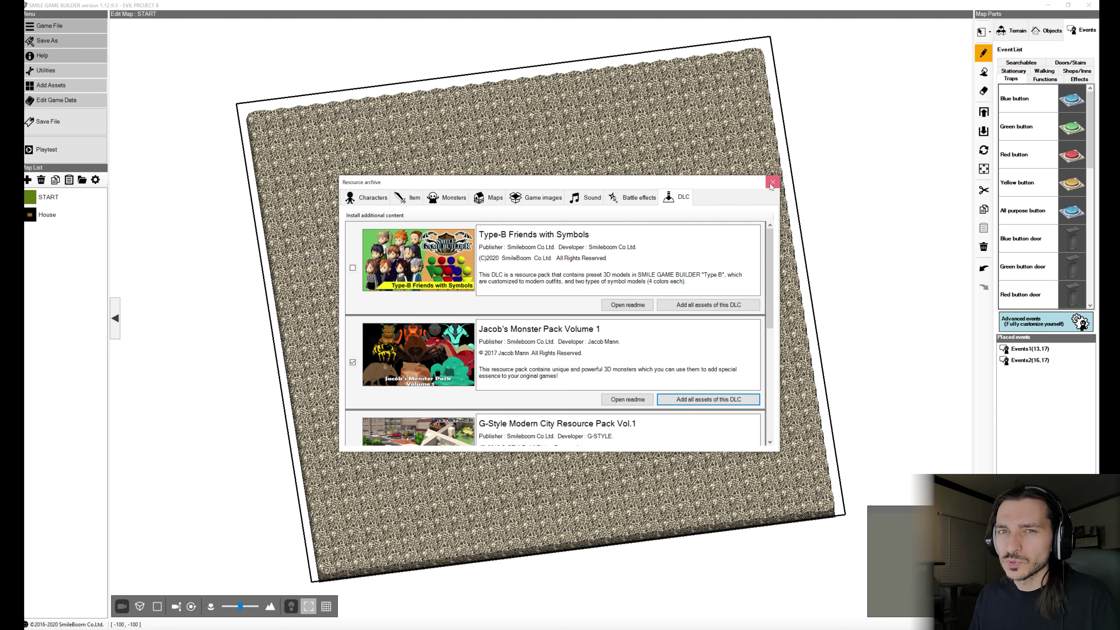
{"action": "left_click", "coordinate": [772, 183]}
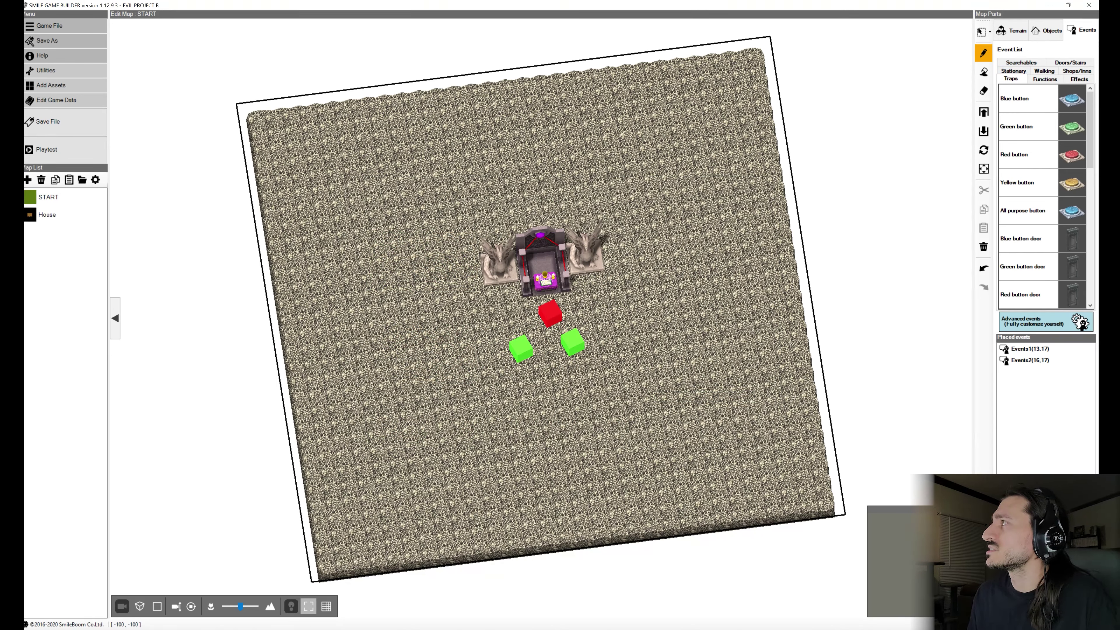
Step: Place a JM_TalkingTree object on the START map
{"action": "left_click", "coordinate": [1051, 32]}
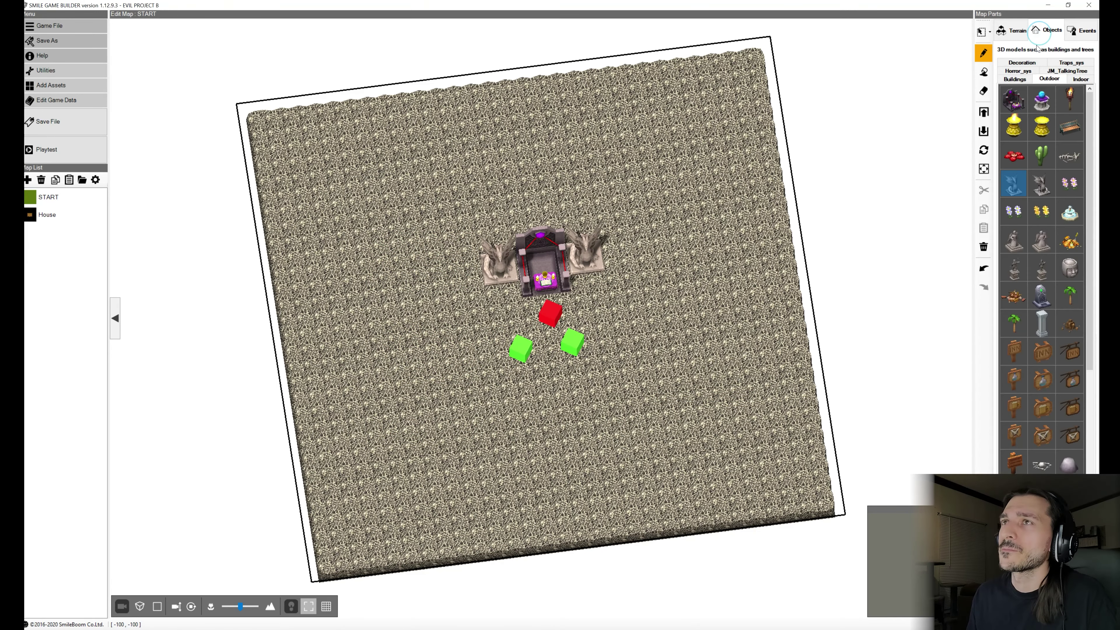
{"action": "left_click", "coordinate": [1065, 72]}
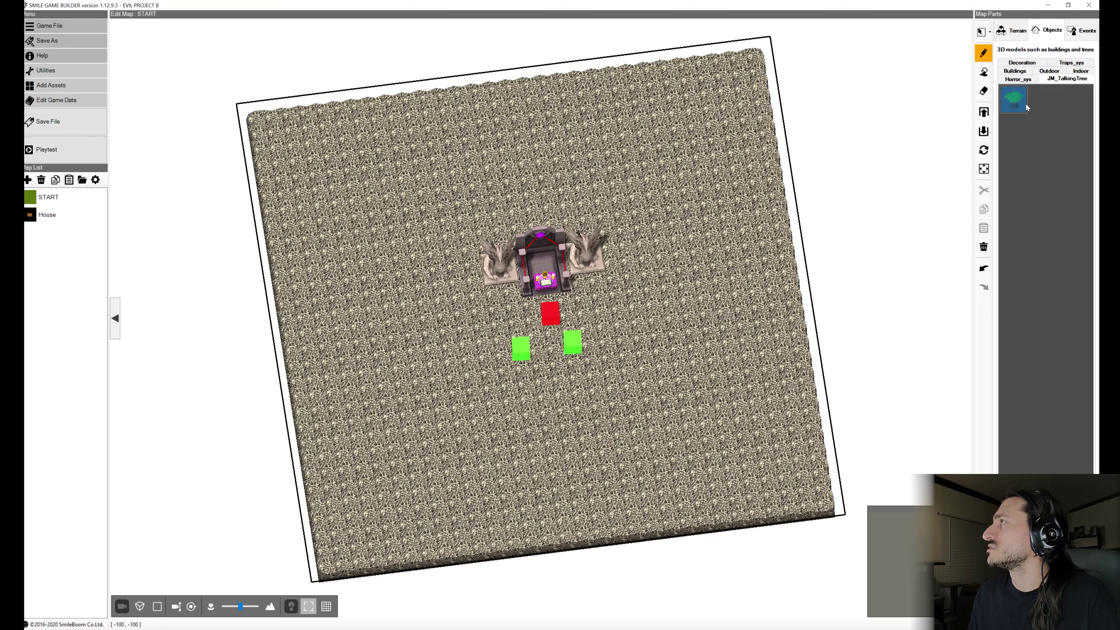
{"action": "left_click", "coordinate": [421, 276]}
{"action": "scroll", "coordinate": [533, 317], "scroll_direction": "up", "scroll_amount": 6}
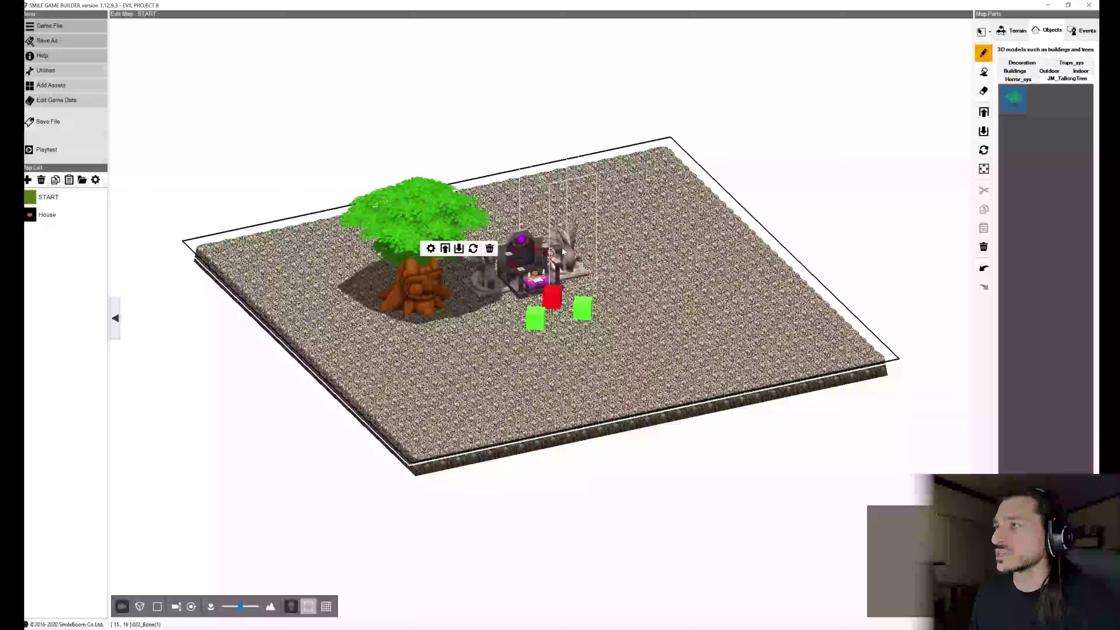
{"action": "scroll", "coordinate": [567, 270], "scroll_direction": "down", "scroll_amount": 5}
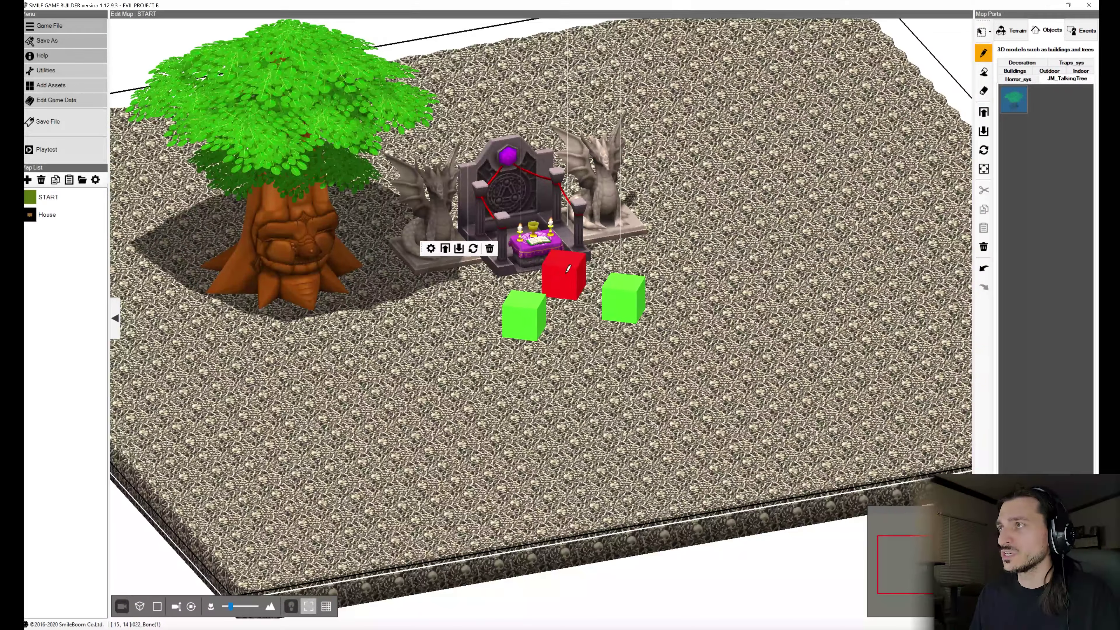
{"action": "scroll", "coordinate": [571, 288], "scroll_direction": "up", "scroll_amount": 3}
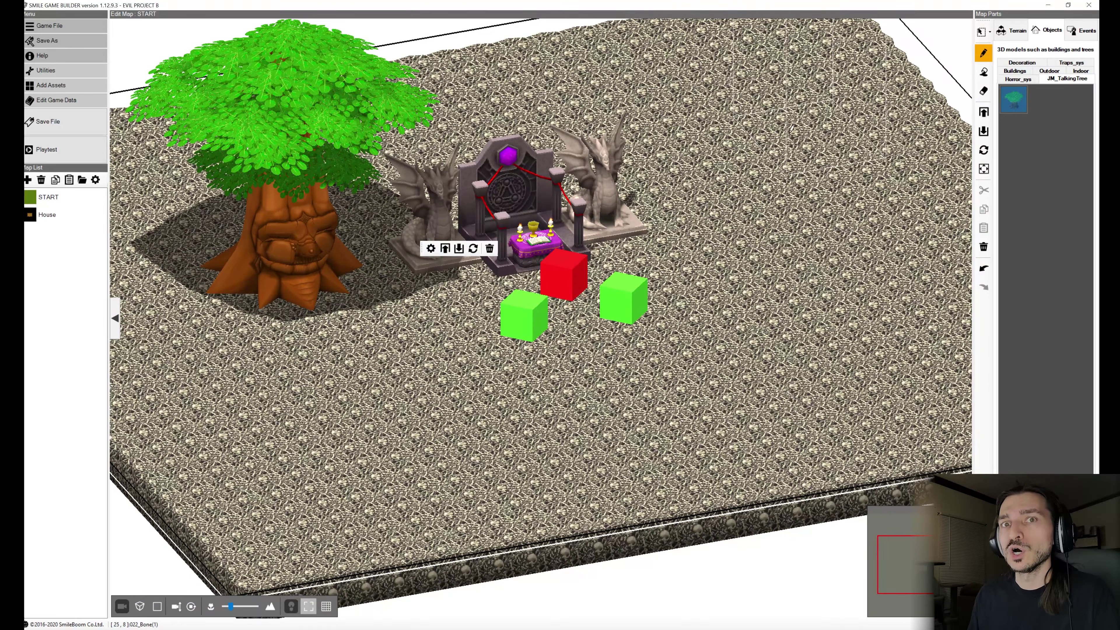
Step: Place Traps_sys spike wall, black hole, caged fan and stone boulder traps around the throne
{"action": "left_click", "coordinate": [1082, 64]}
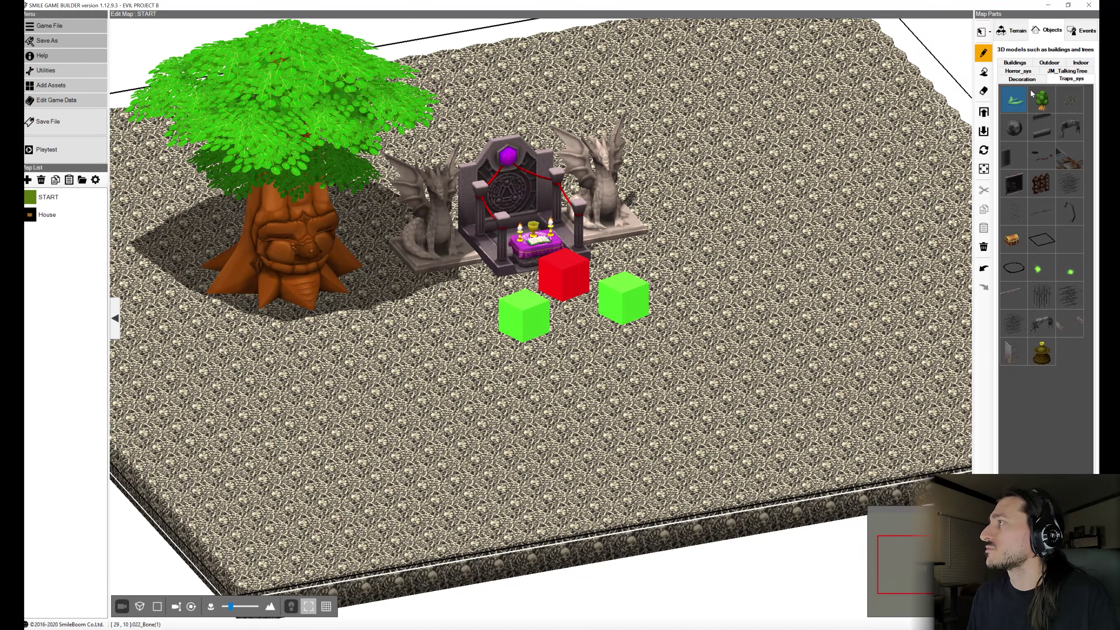
{"action": "left_click", "coordinate": [1013, 358]}
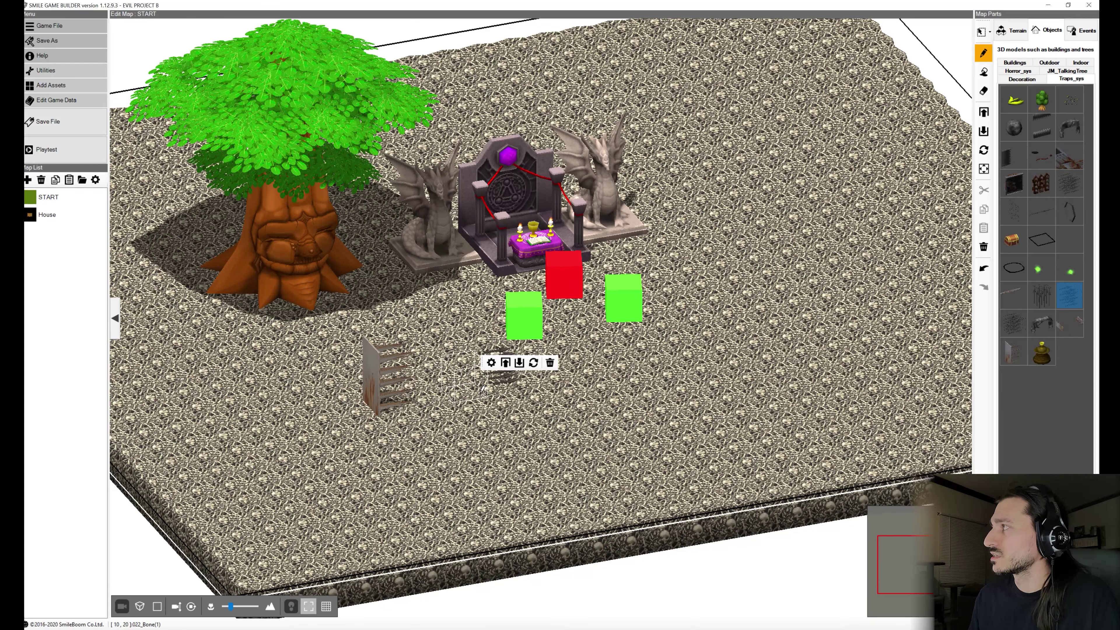
{"action": "left_click", "coordinate": [746, 344]}
{"action": "left_click", "coordinate": [1013, 183]}
{"action": "left_click", "coordinate": [843, 182]}
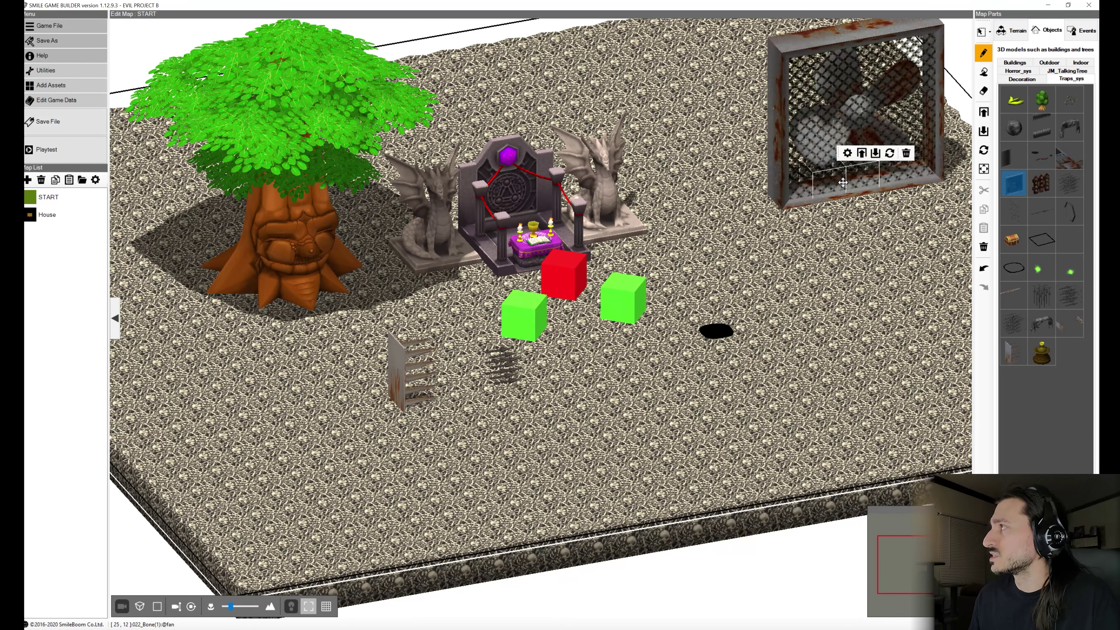
{"action": "left_click", "coordinate": [1013, 127]}
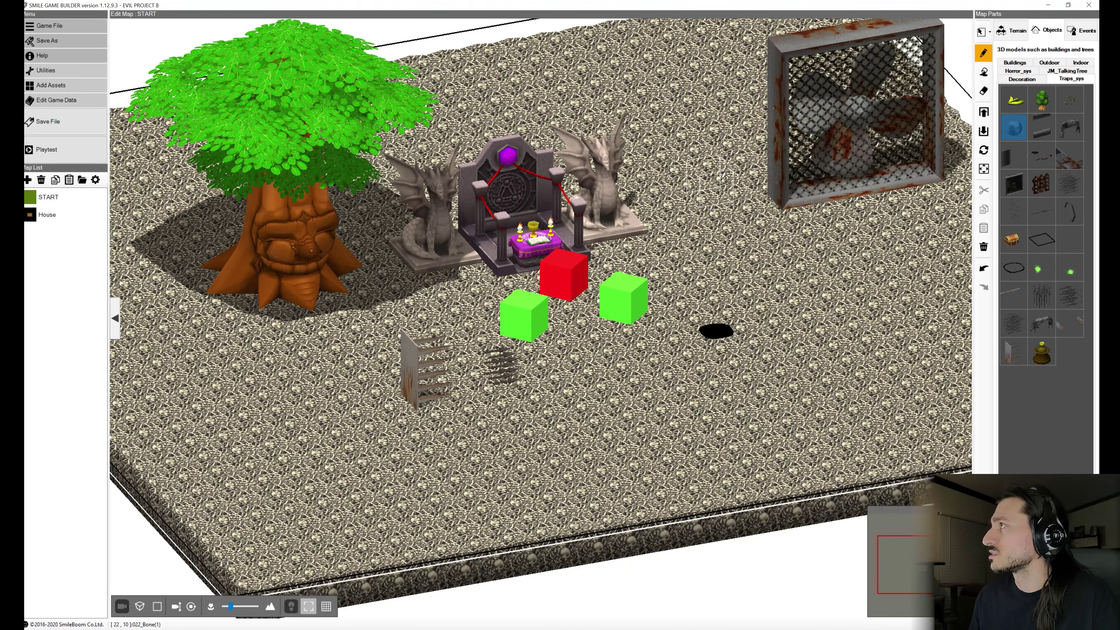
{"action": "left_click", "coordinate": [695, 110]}
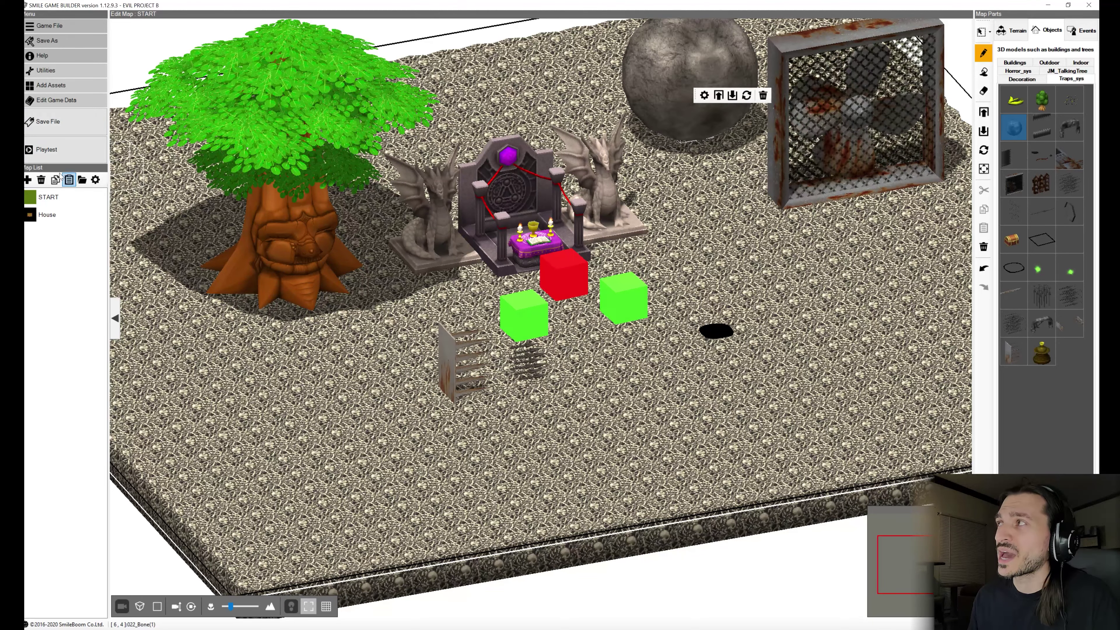
Step: Save the project under the name EVIL PROJECT B
{"action": "left_click", "coordinate": [69, 128]}
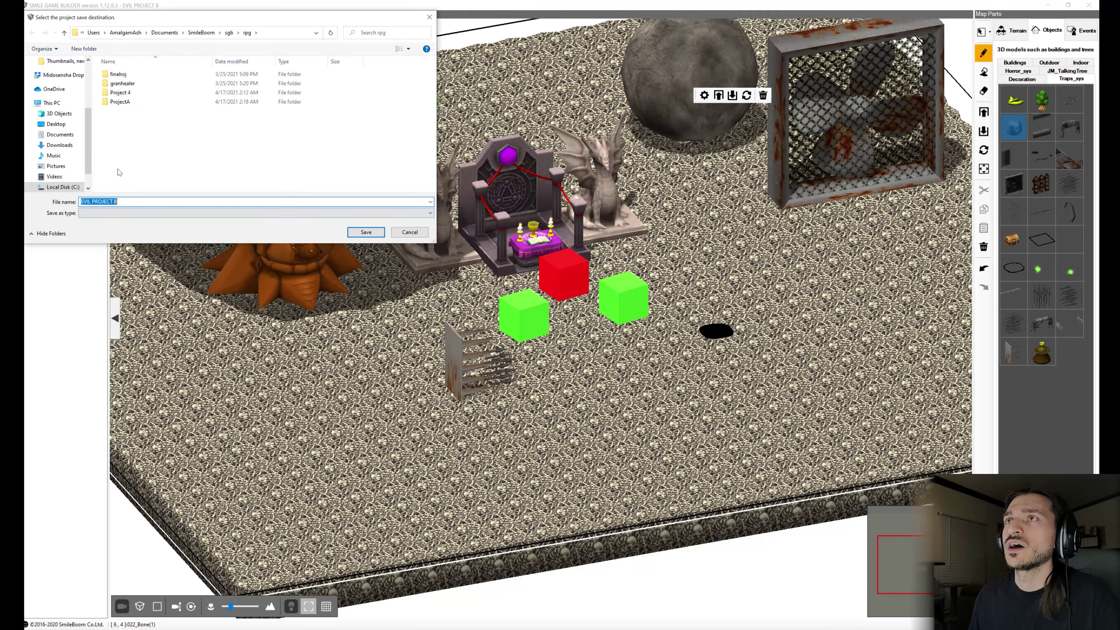
{"action": "left_click", "coordinate": [367, 232]}
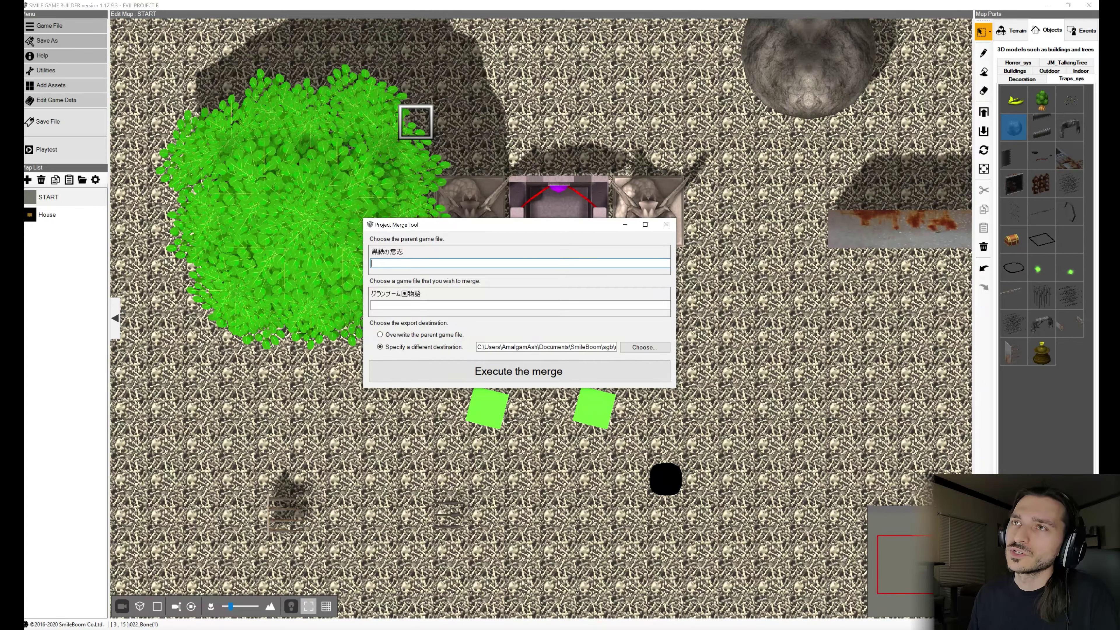
Step: Paste the ProjectA folder path from Explorer into the parent game file field
{"action": "left_click", "coordinate": [11, 102]}
{"action": "mouse_move", "coordinate": [46, 39]}
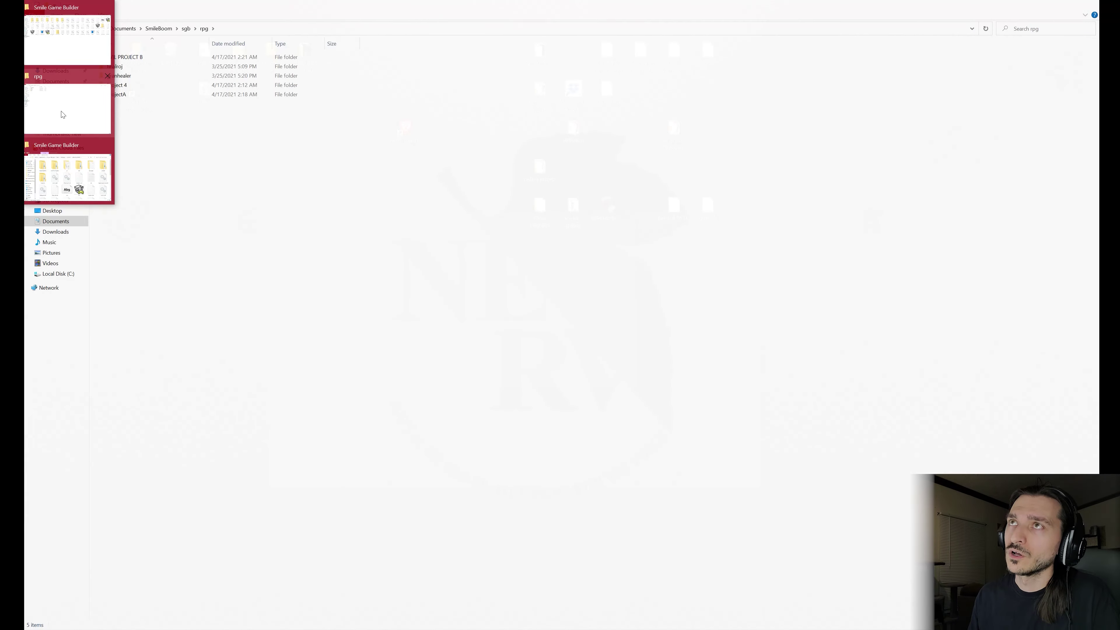
{"action": "left_click", "coordinate": [61, 111]}
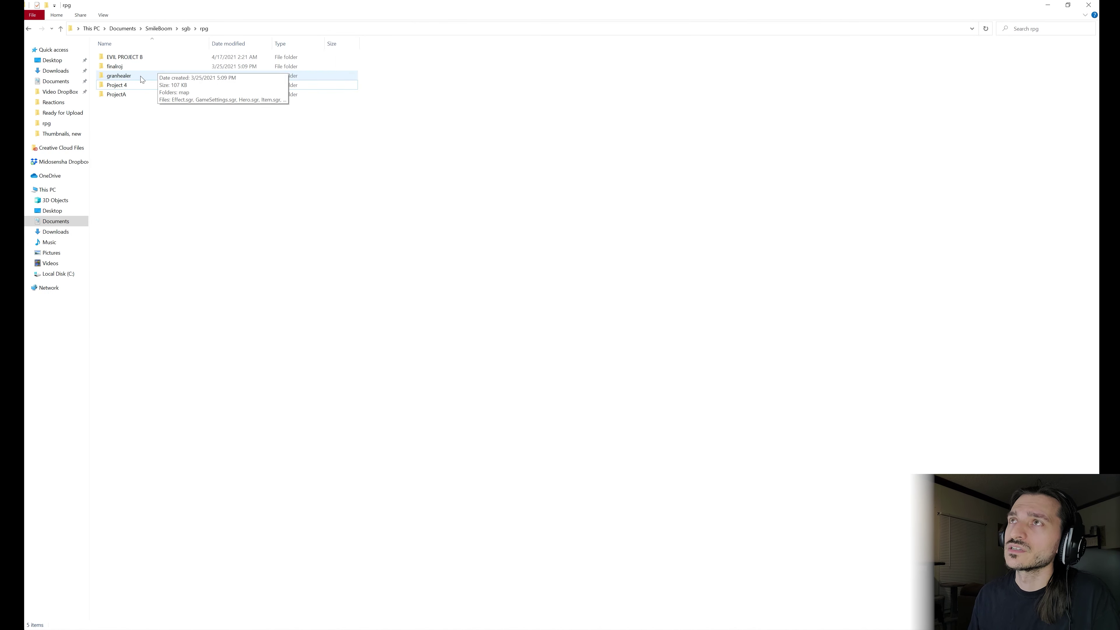
{"action": "left_click", "coordinate": [128, 95]}
{"action": "double_click", "coordinate": [127, 95]}
{"action": "left_click", "coordinate": [270, 29]}
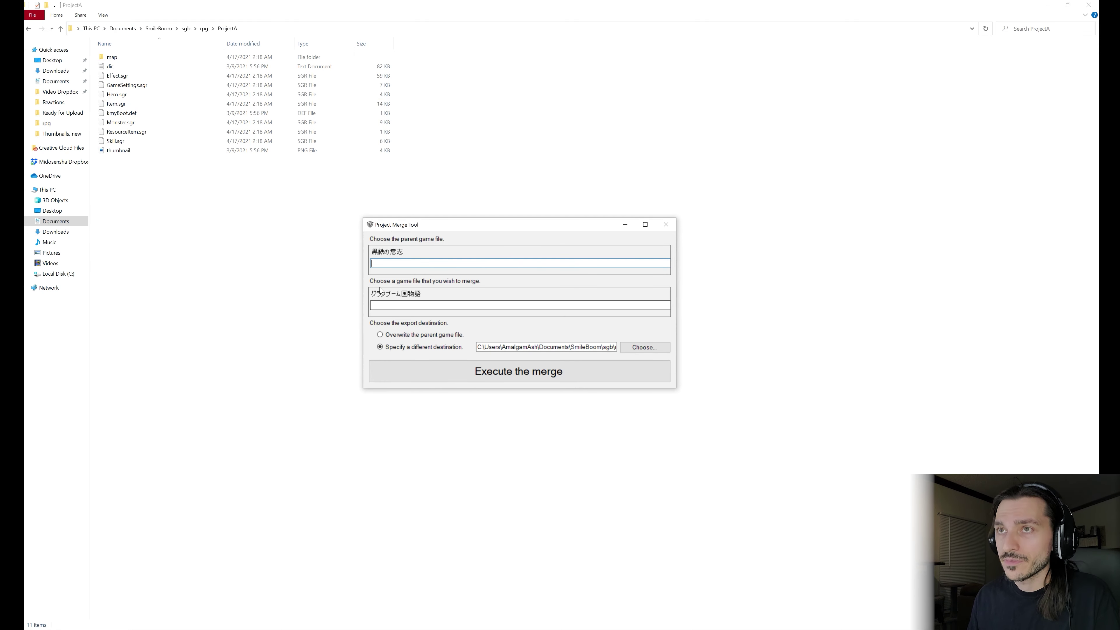
{"action": "type", "text": "C:\\Users\\AmalgamAsh\\Documents\\SmileBoom\\sgb\\rpg\\ProjectA"}
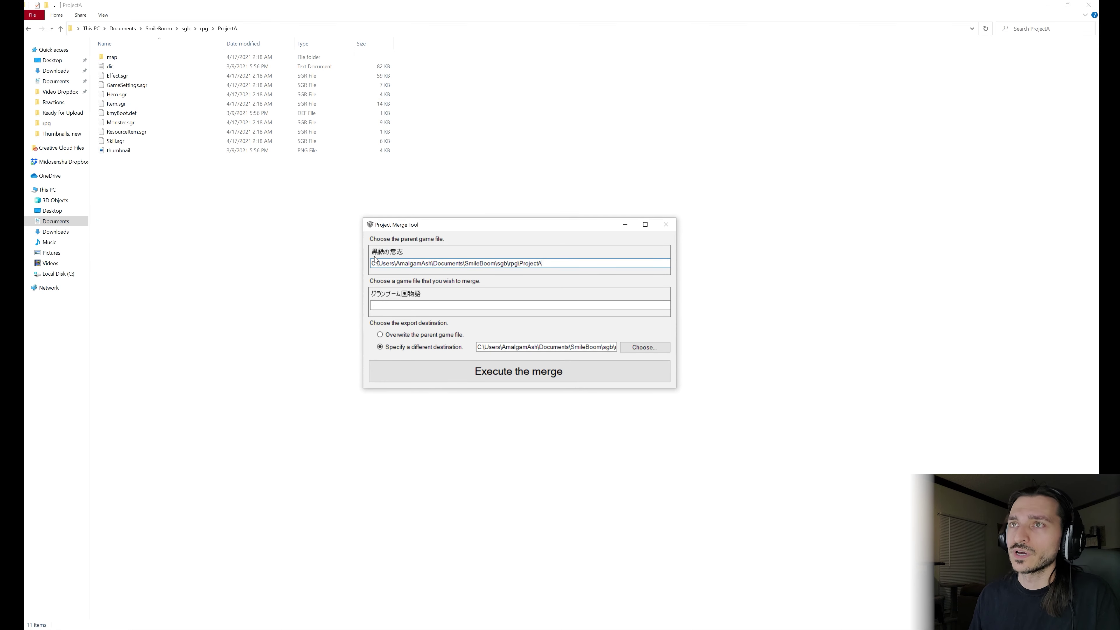
Step: Copy the EVIL PROJECT B folder path from Explorer for the game-to-merge field
{"action": "left_click", "coordinate": [60, 28]}
{"action": "double_click", "coordinate": [167, 59]}
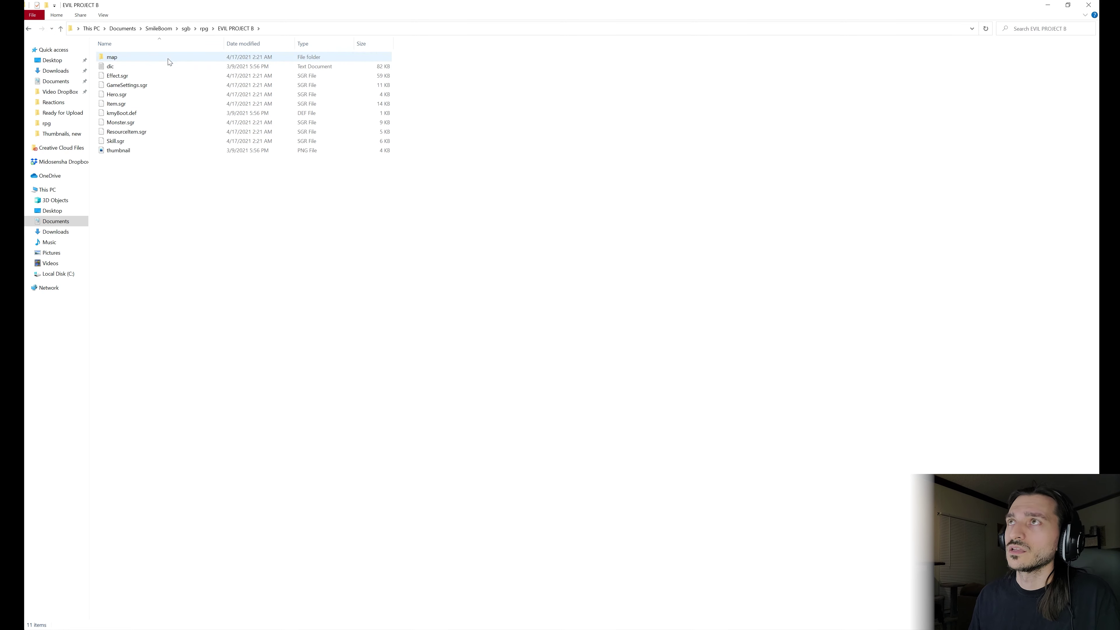
{"action": "left_click", "coordinate": [297, 28]}
{"action": "key", "text": "ctrl+c"}
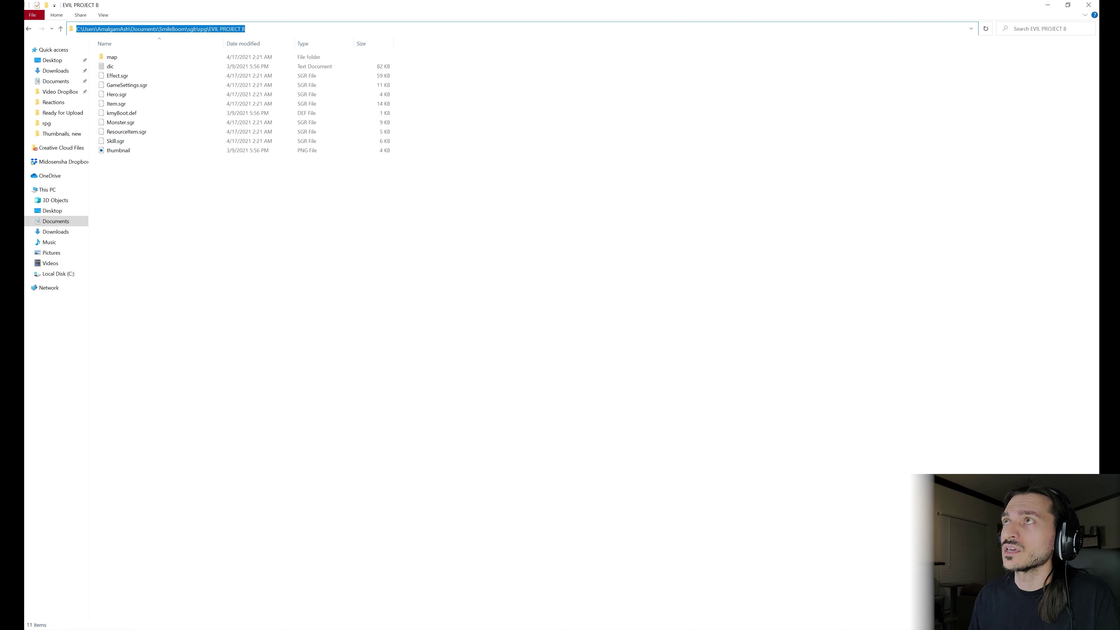
{"action": "key", "text": "alt+Tab"}
{"action": "left_click", "coordinate": [437, 305]}
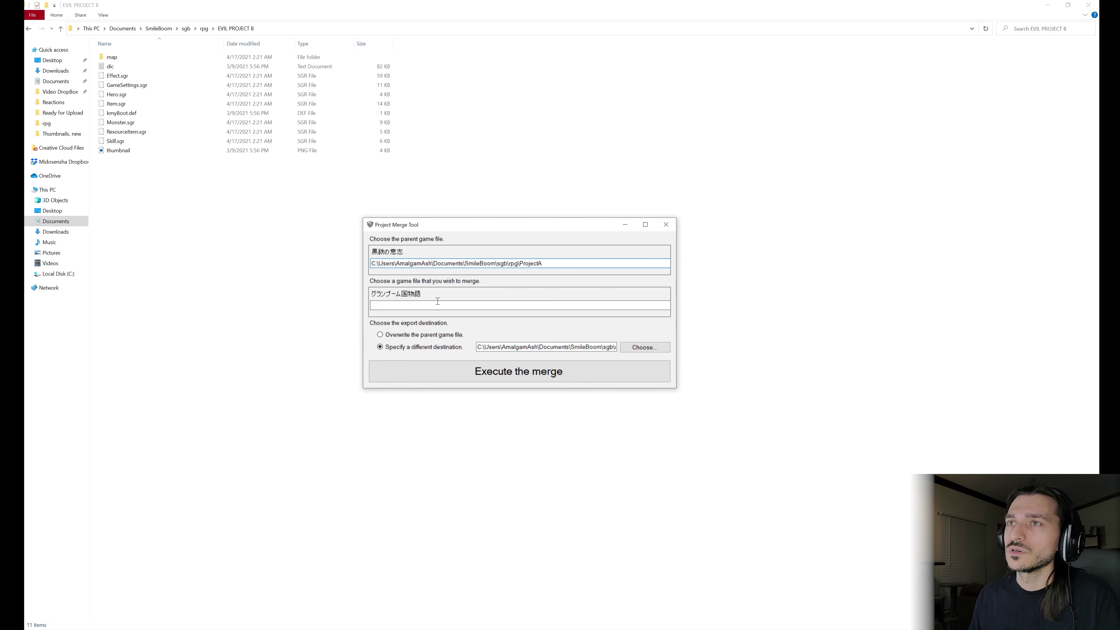
Step: Paste the EVIL PROJECT B path into the game-to-merge field
{"action": "key", "text": "ctrl+v"}
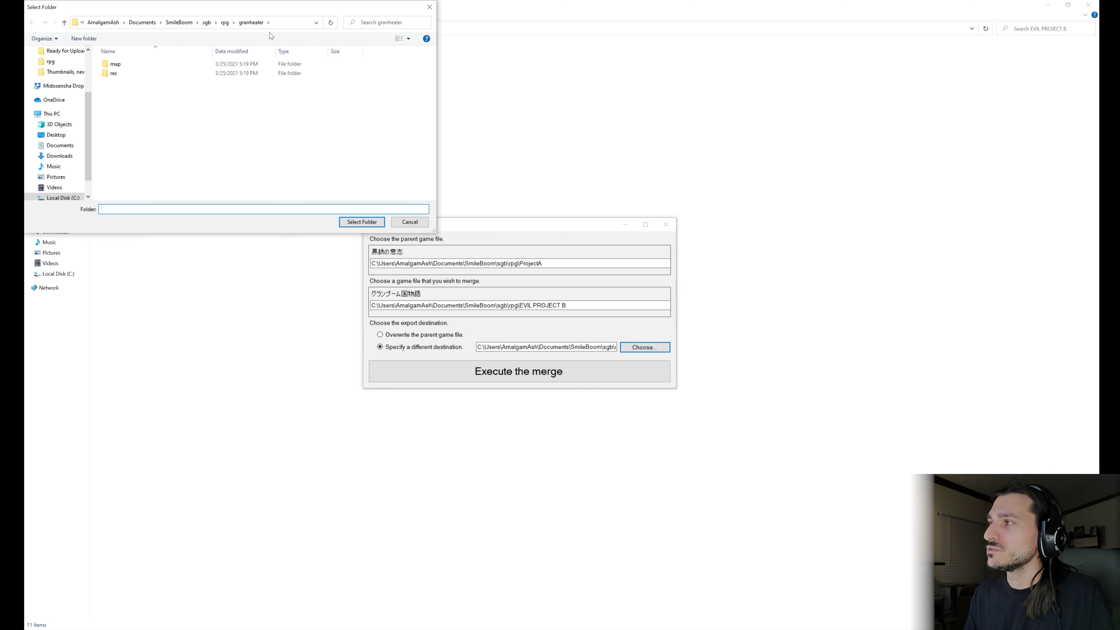
Step: Delete the Project 4 folder from the rpg directory
{"action": "left_click", "coordinate": [64, 22]}
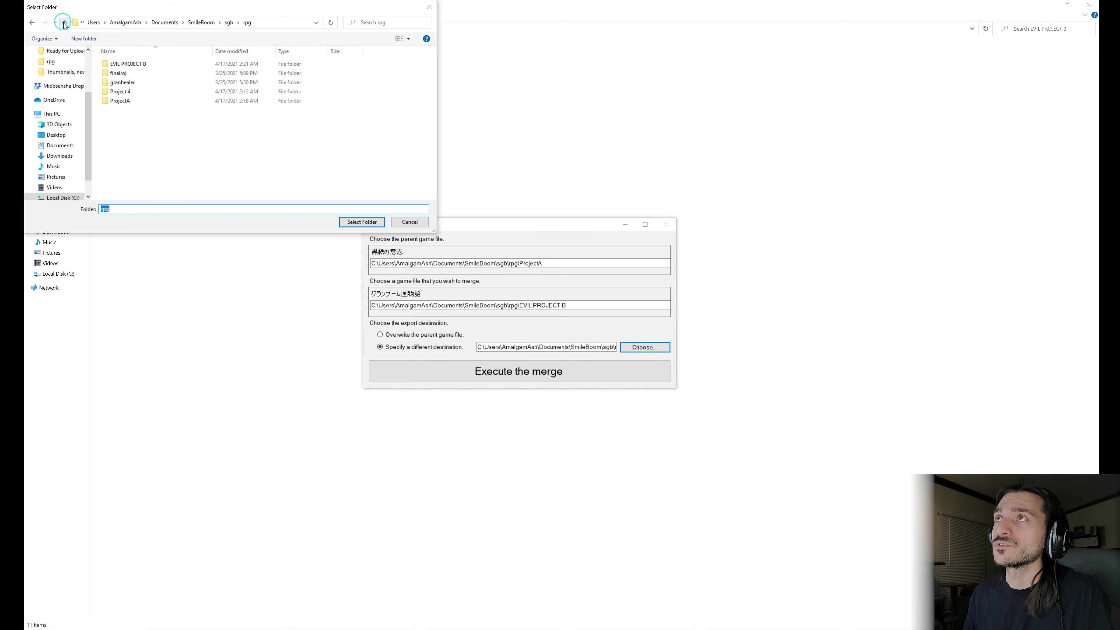
{"action": "left_click", "coordinate": [126, 92]}
{"action": "key", "text": "Delete"}
Step: Create a new named folder in rpg and choose it as the export destination
{"action": "right_click", "coordinate": [139, 111]}
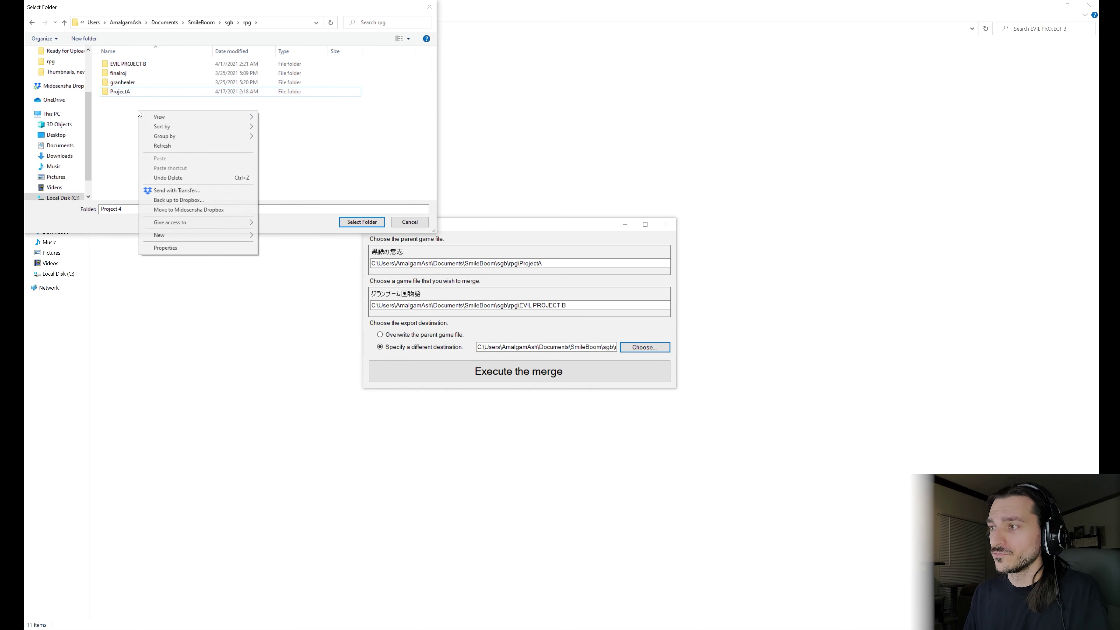
{"action": "mouse_move", "coordinate": [190, 239]}
{"action": "left_click", "coordinate": [278, 234]}
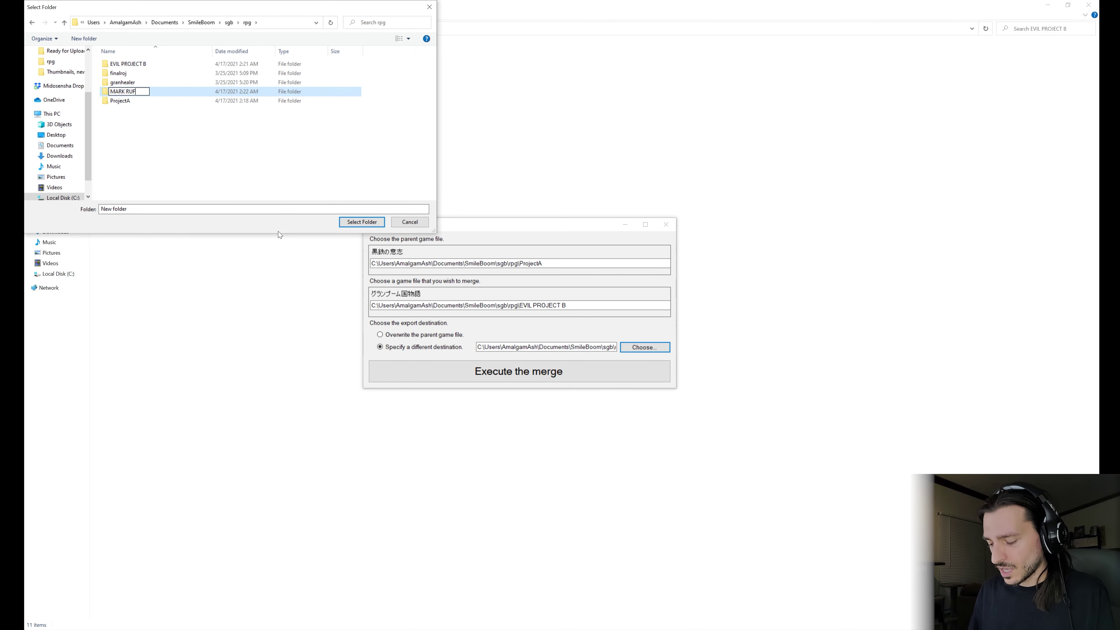
{"action": "type", "text": "MARK RUFFALO"}
{"action": "key", "text": "Return"}
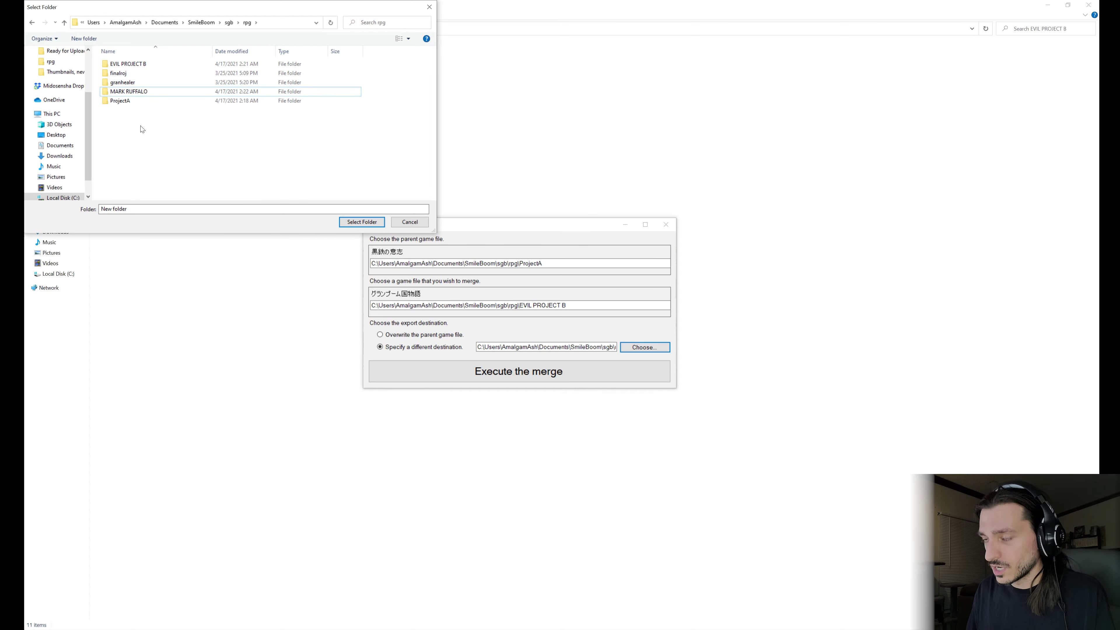
{"action": "left_click", "coordinate": [362, 222]}
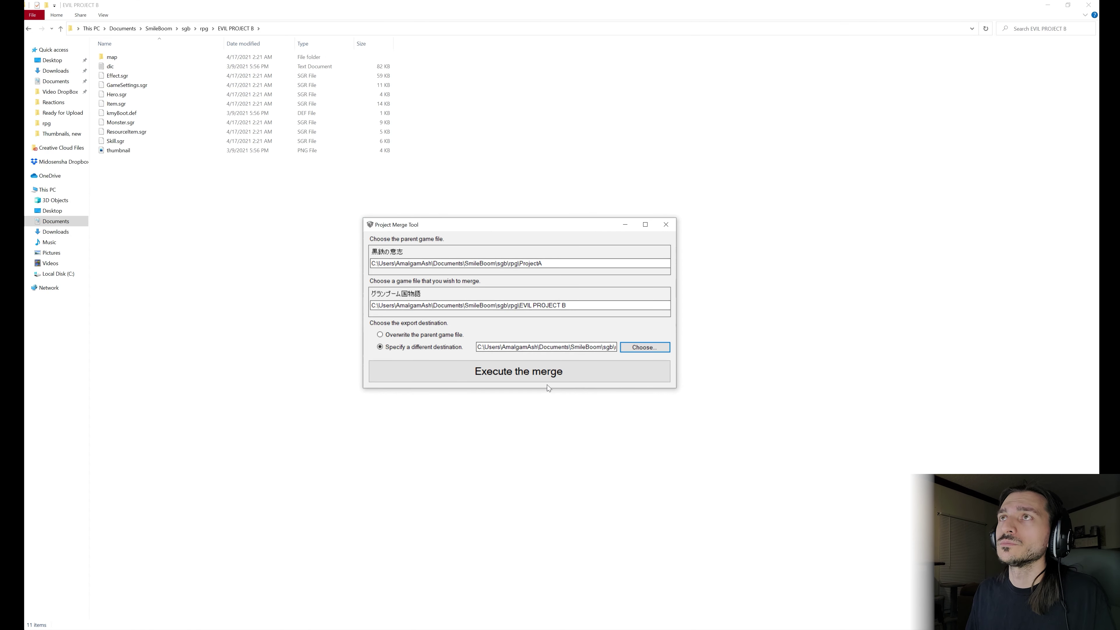
Step: Execute the merge, dismiss the completion message, and bring Smile Game Builder forward
{"action": "left_click", "coordinate": [545, 377]}
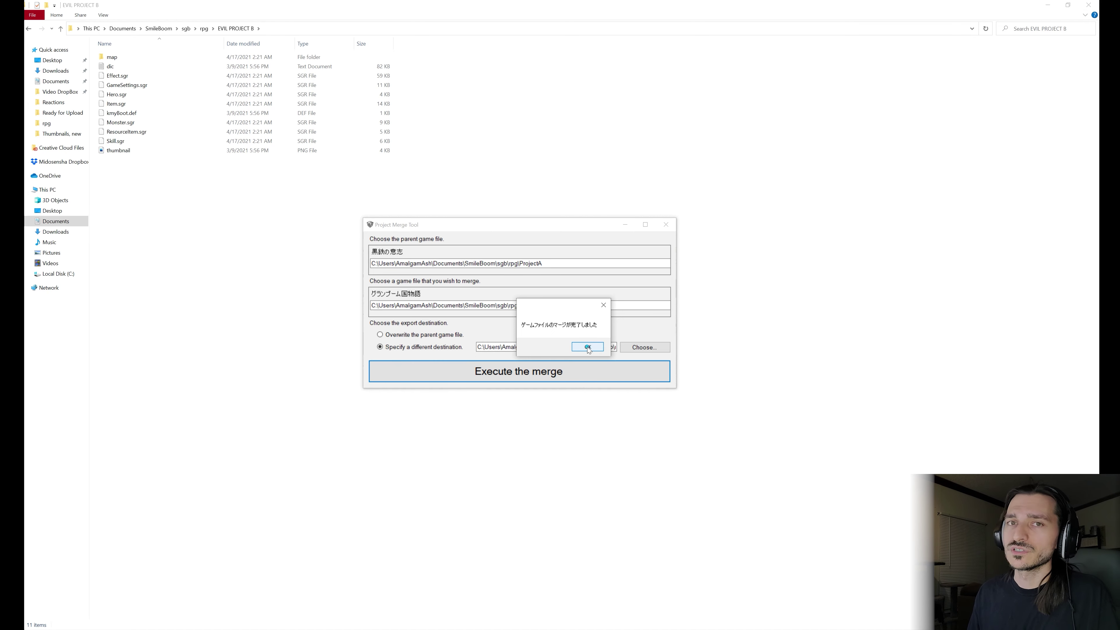
{"action": "left_click", "coordinate": [588, 347]}
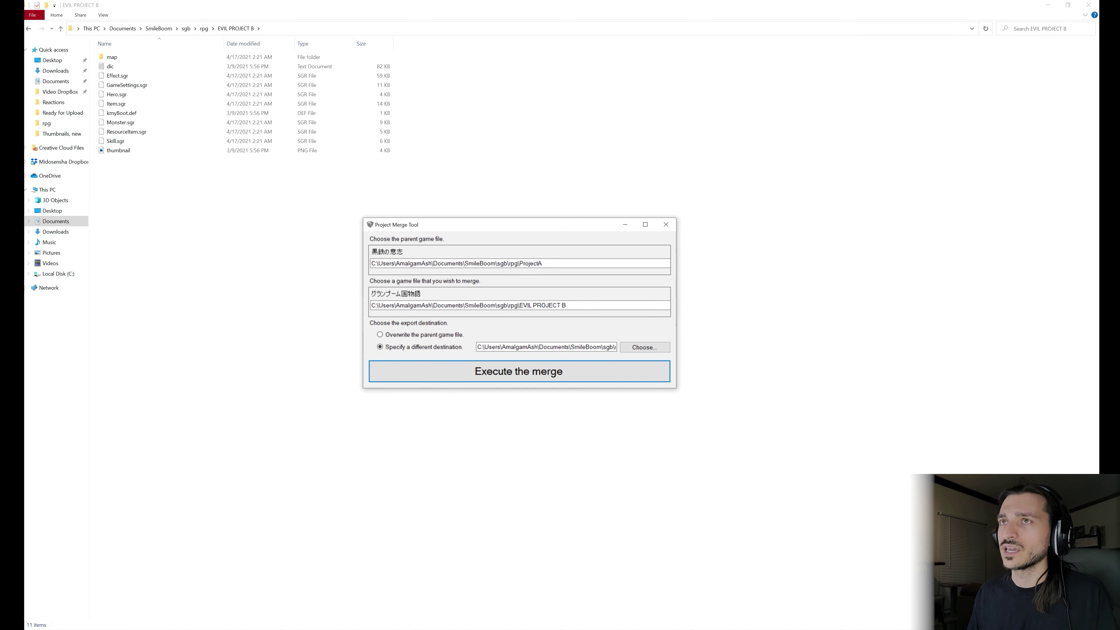
{"action": "mouse_move", "coordinate": [13, 232]}
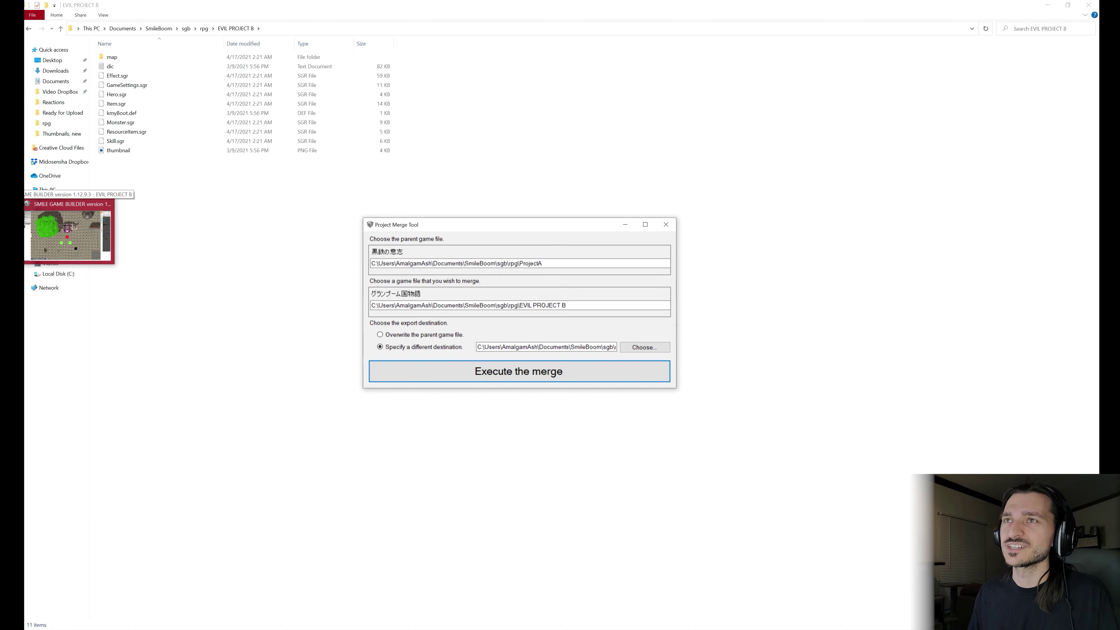
{"action": "left_click", "coordinate": [68, 234]}
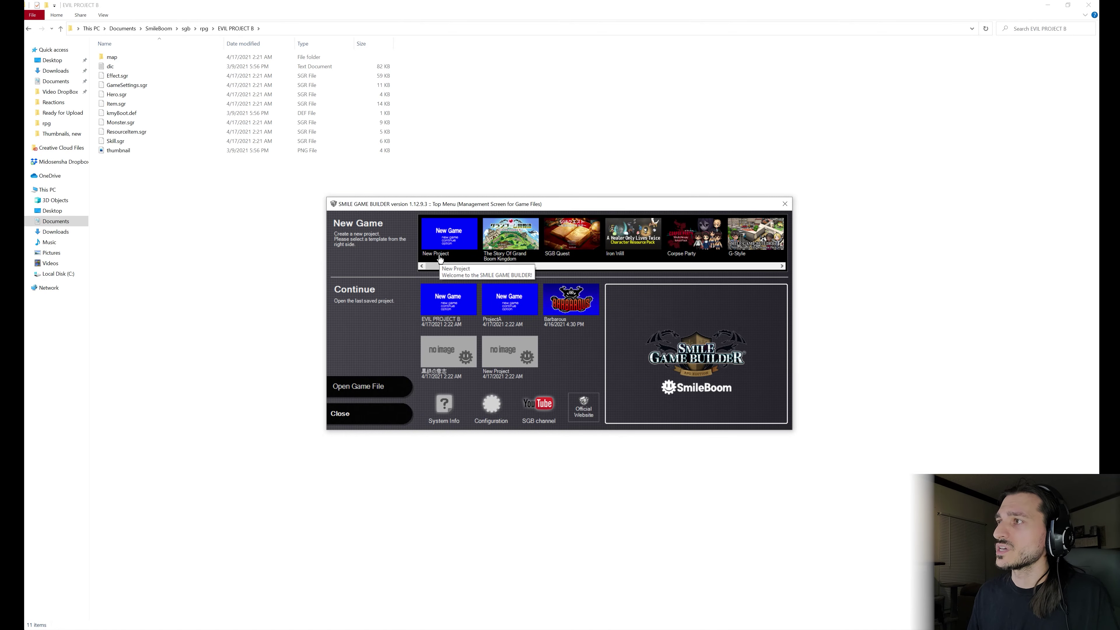
Step: Open the merged ProjectA game file and tilt its START map into a 3-D view
{"action": "left_click", "coordinate": [344, 394]}
{"action": "left_click", "coordinate": [708, 245]}
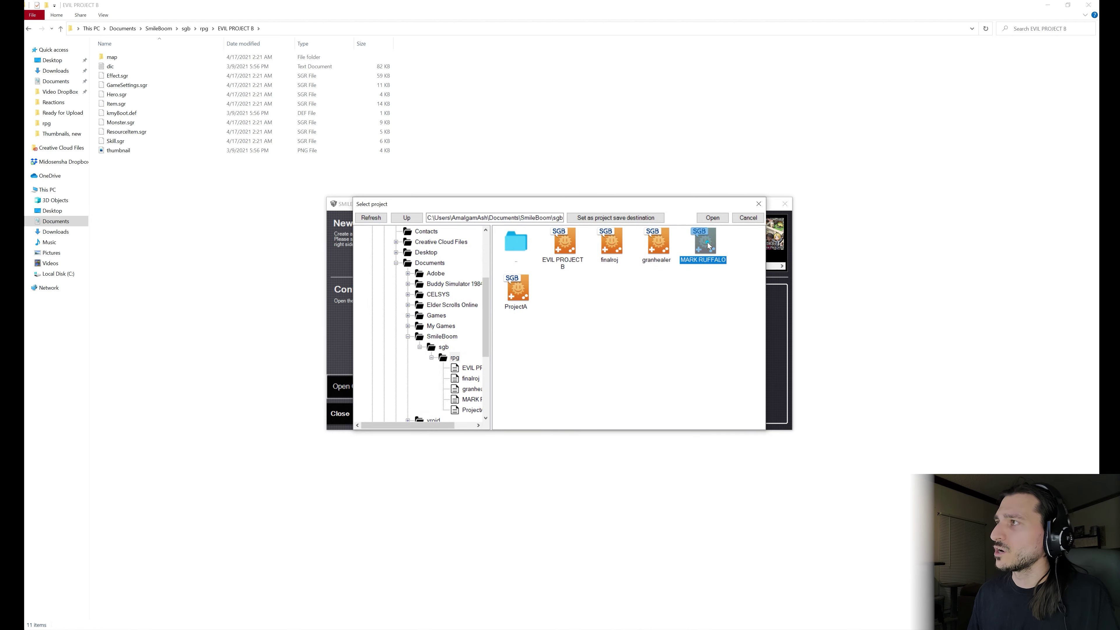
{"action": "left_click", "coordinate": [713, 218]}
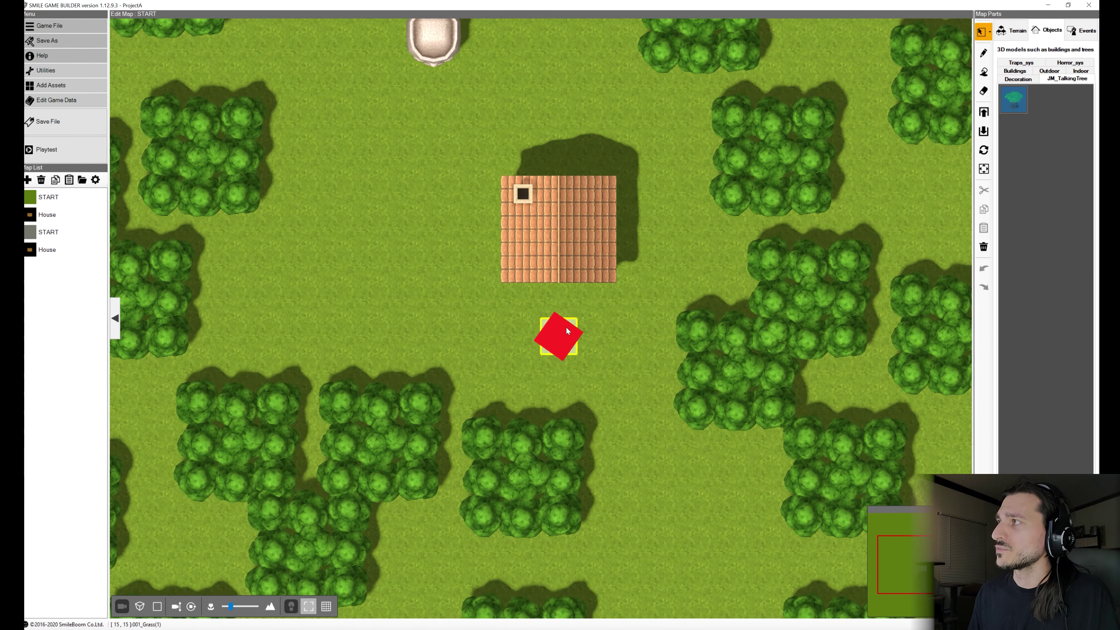
{"action": "scroll", "coordinate": [568, 331], "scroll_direction": "down", "scroll_amount": 2}
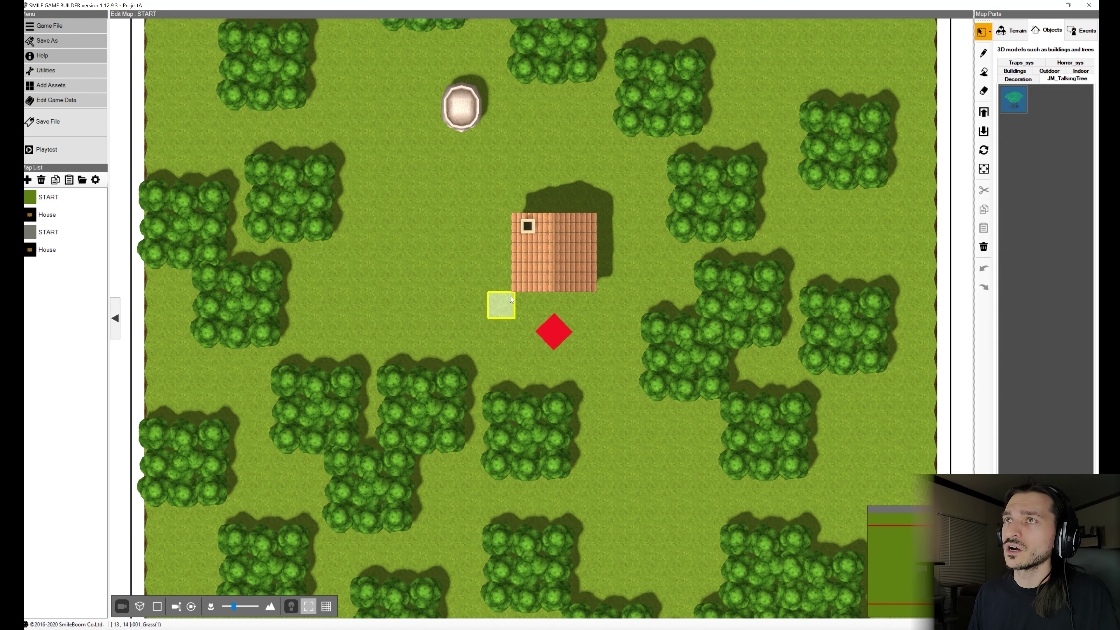
{"action": "left_click", "coordinate": [520, 274]}
{"action": "right_click_drag", "start_coordinate": [519, 274], "coordinate": [534, 208]}
{"action": "scroll", "coordinate": [532, 208], "scroll_direction": "down", "scroll_amount": 2}
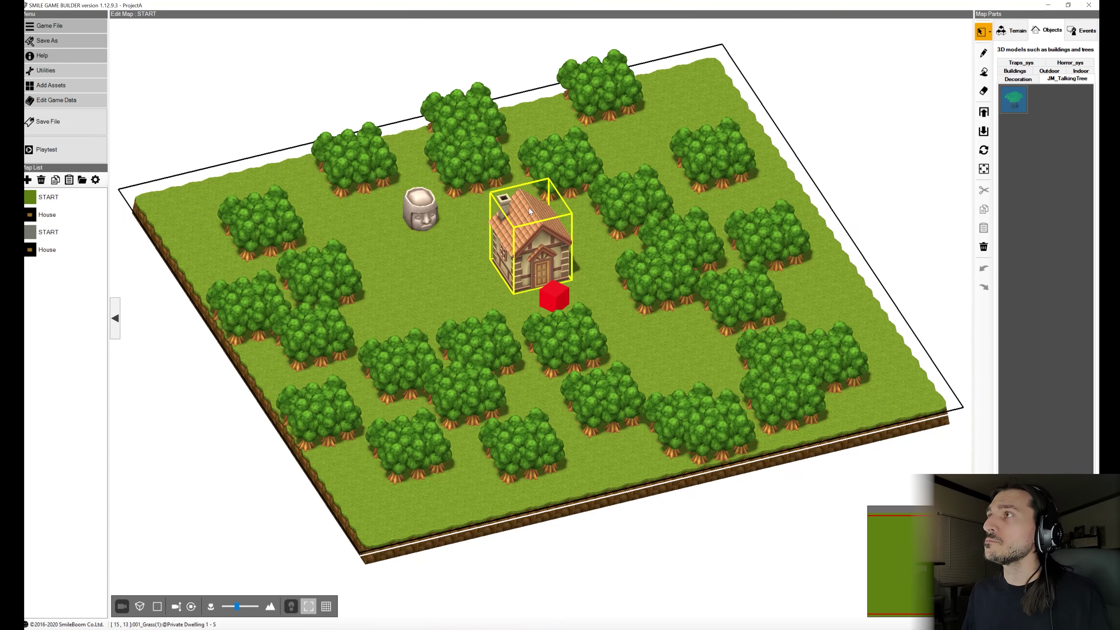
{"action": "left_click", "coordinate": [199, 250]}
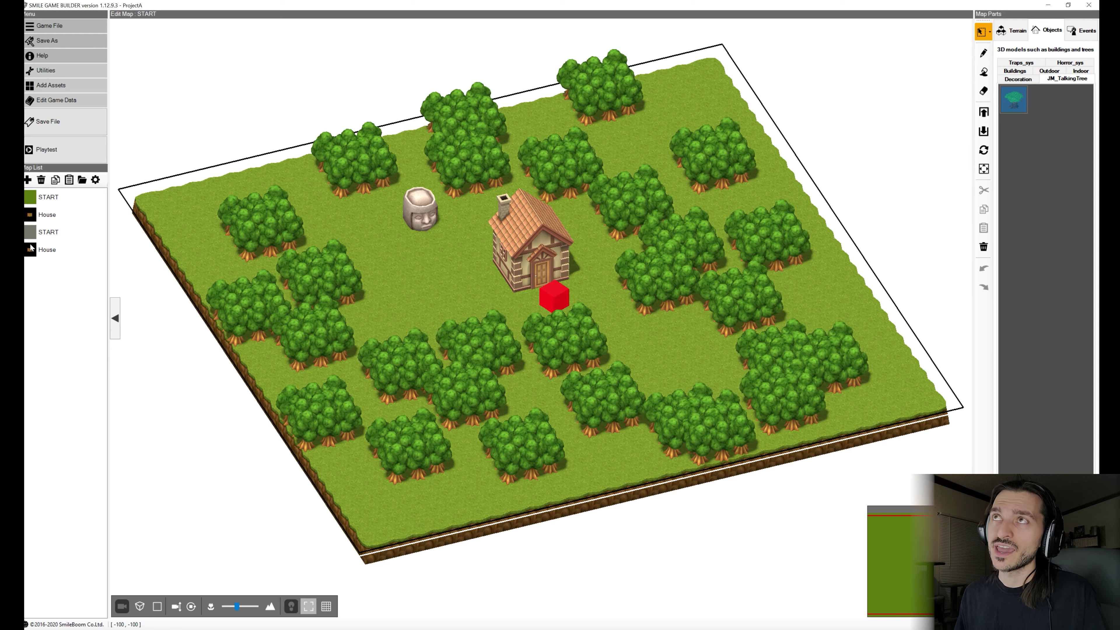
Step: Open the first and second House maps and tilt each into 3-D perspective
{"action": "left_click", "coordinate": [55, 216]}
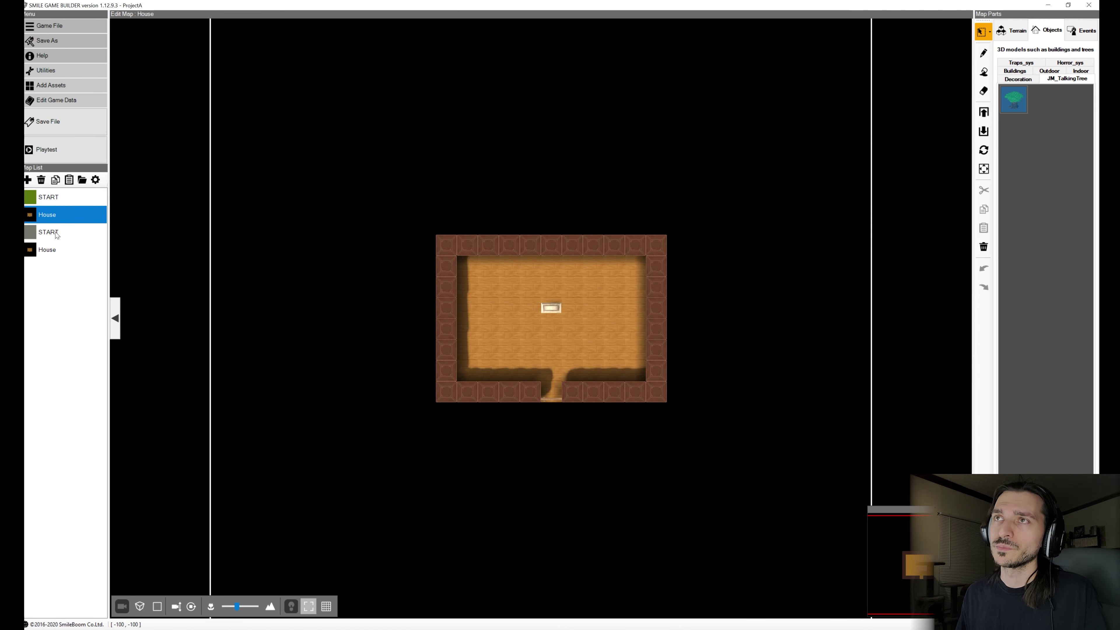
{"action": "scroll", "coordinate": [511, 337], "scroll_direction": "up", "scroll_amount": 3}
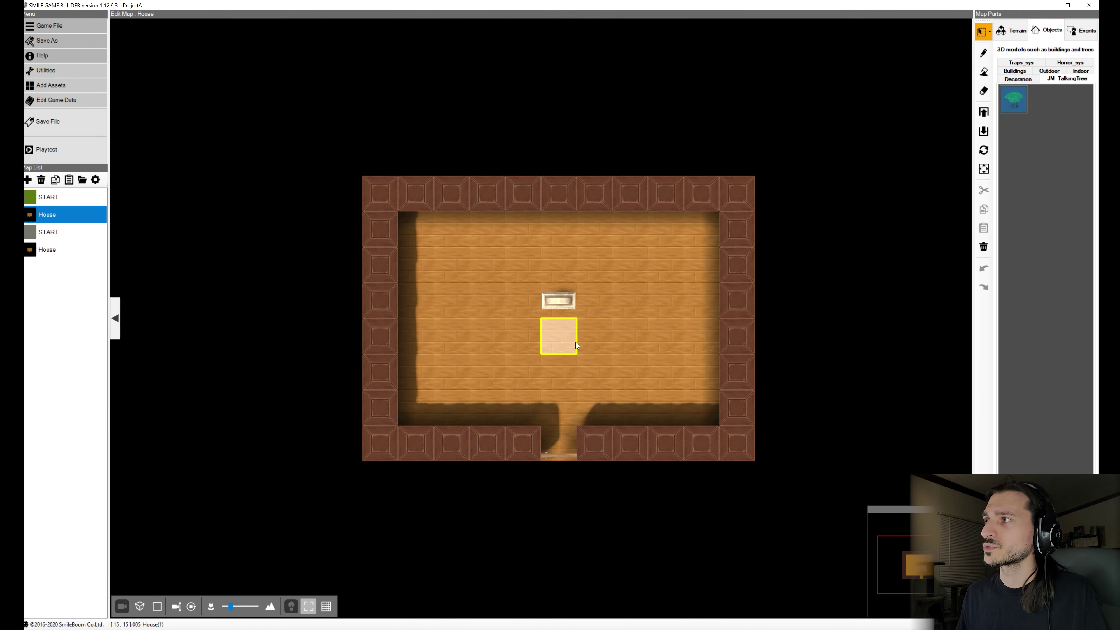
{"action": "right_click_drag", "start_coordinate": [575, 342], "coordinate": [589, 273]}
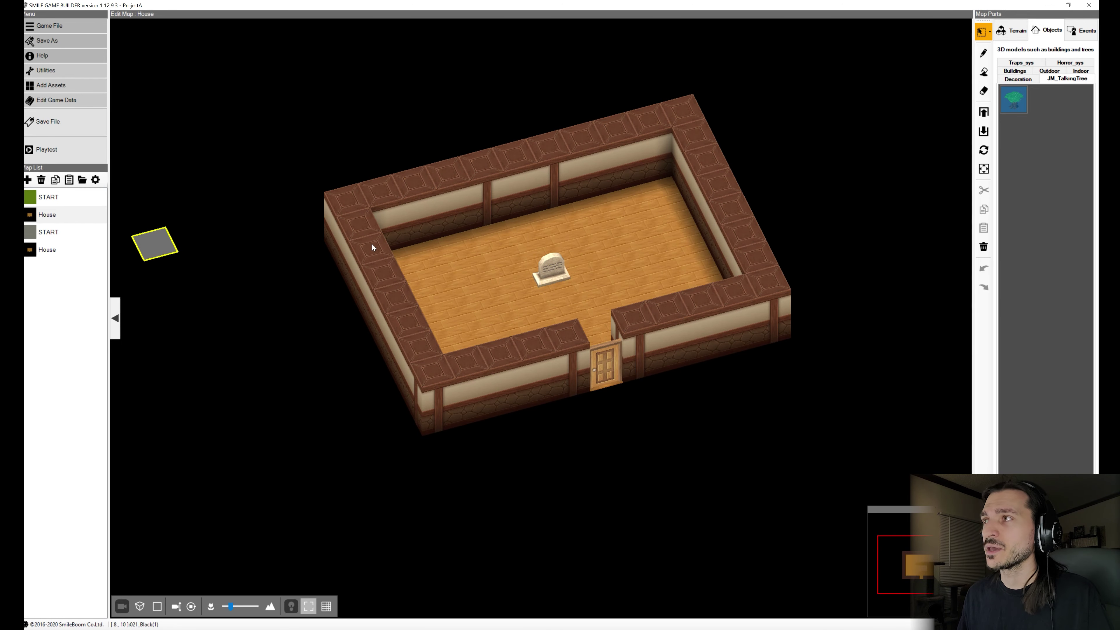
{"action": "left_click", "coordinate": [88, 252]}
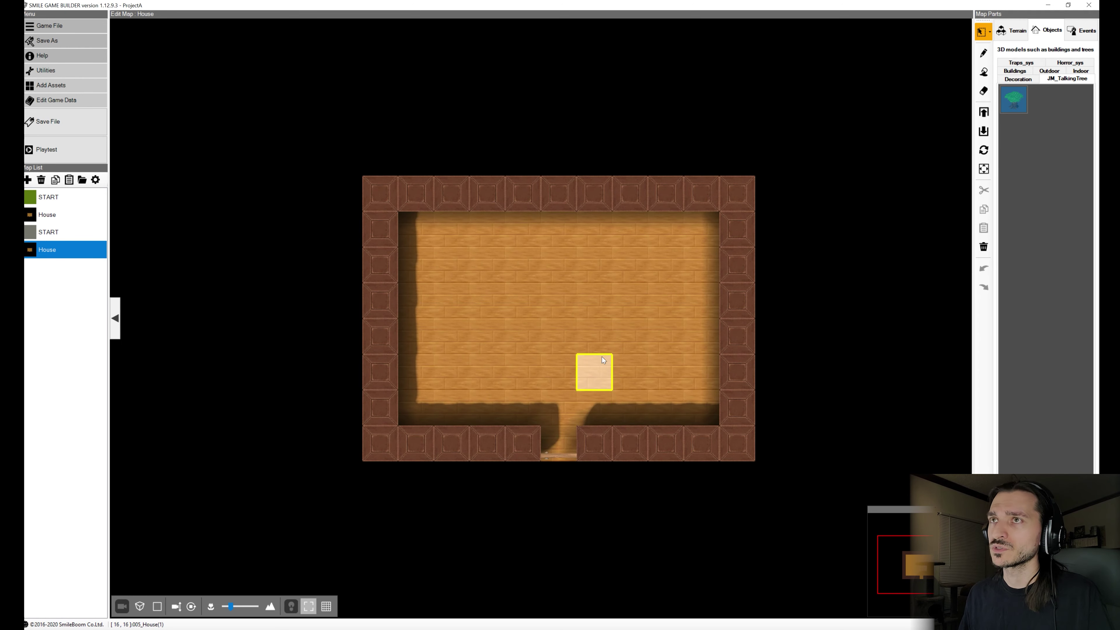
{"action": "right_click_drag", "start_coordinate": [602, 356], "coordinate": [633, 297]}
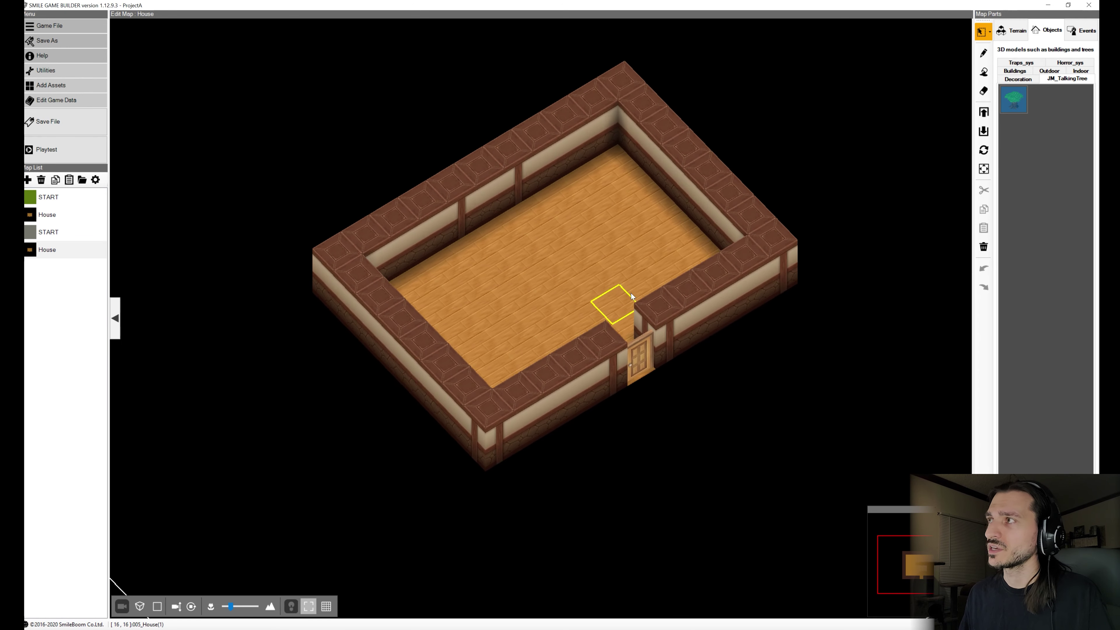
Step: Open the second START map and tilt the bone-floored throne room into 3-D
{"action": "left_click", "coordinate": [56, 234]}
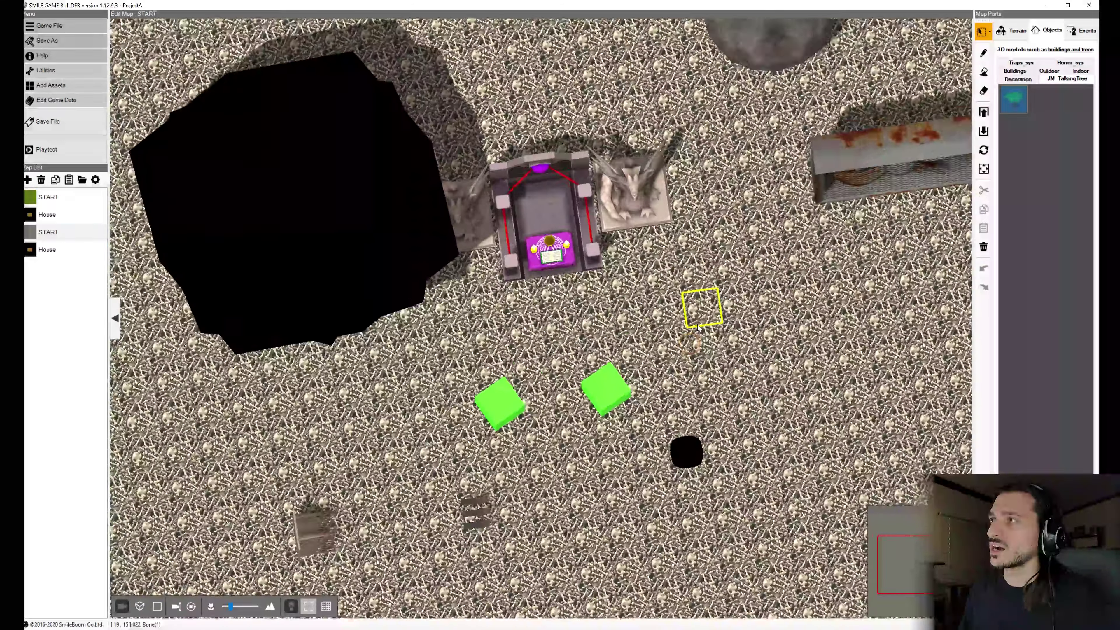
{"action": "right_click_drag", "start_coordinate": [699, 328], "coordinate": [688, 258]}
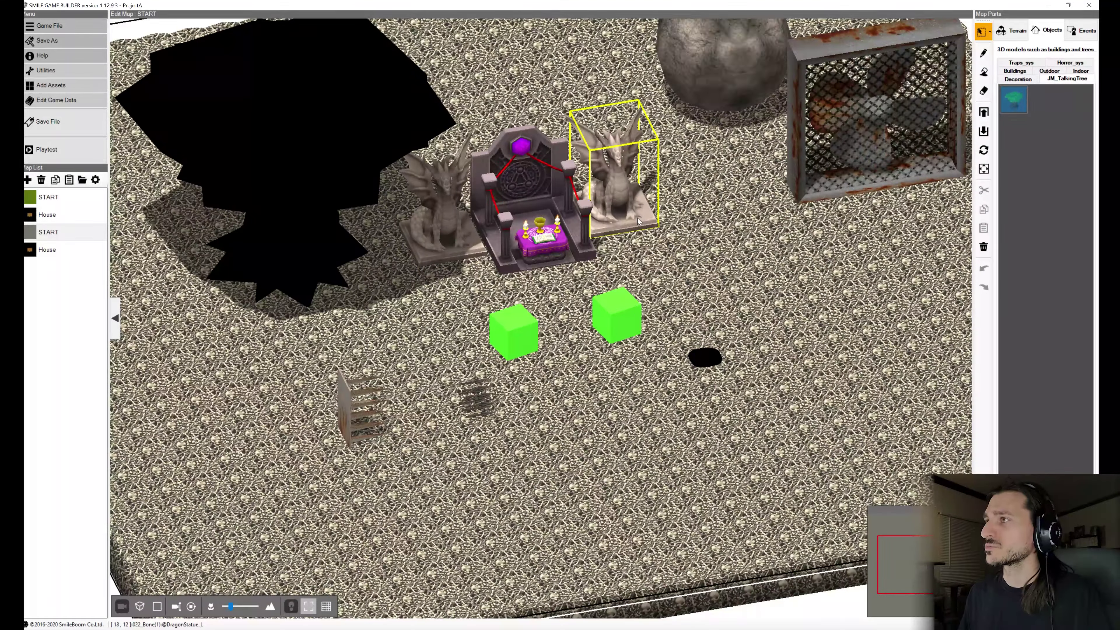
{"action": "scroll", "coordinate": [637, 218], "scroll_direction": "down", "scroll_amount": 3}
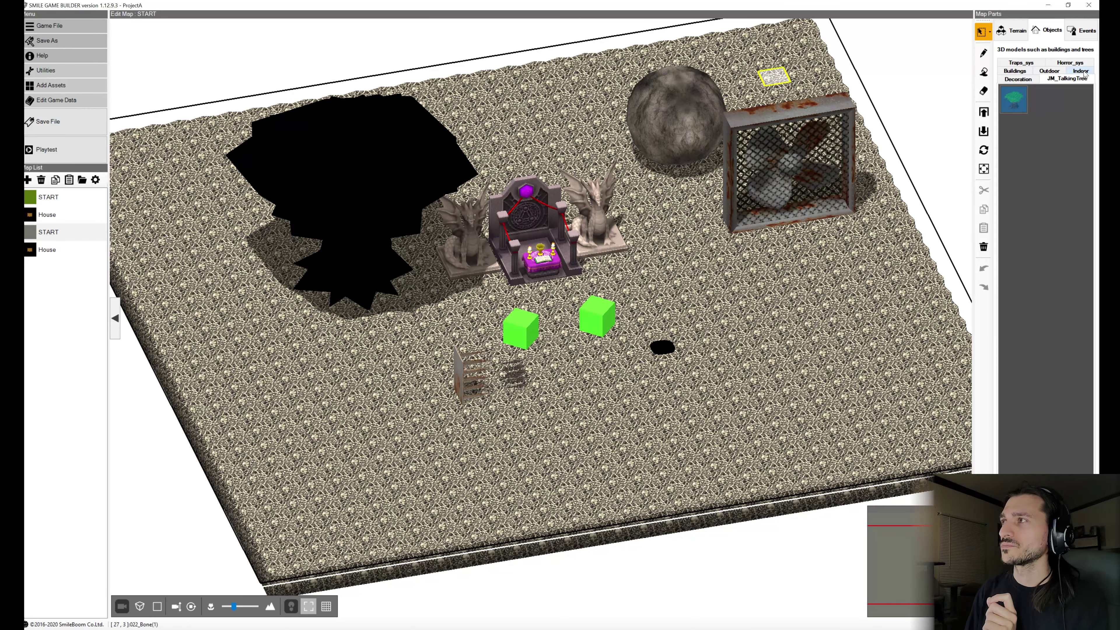
Step: Add all assets of the Jacob's Monster Pack DLC to the project, then close the resource archive
{"action": "left_click", "coordinate": [51, 85]}
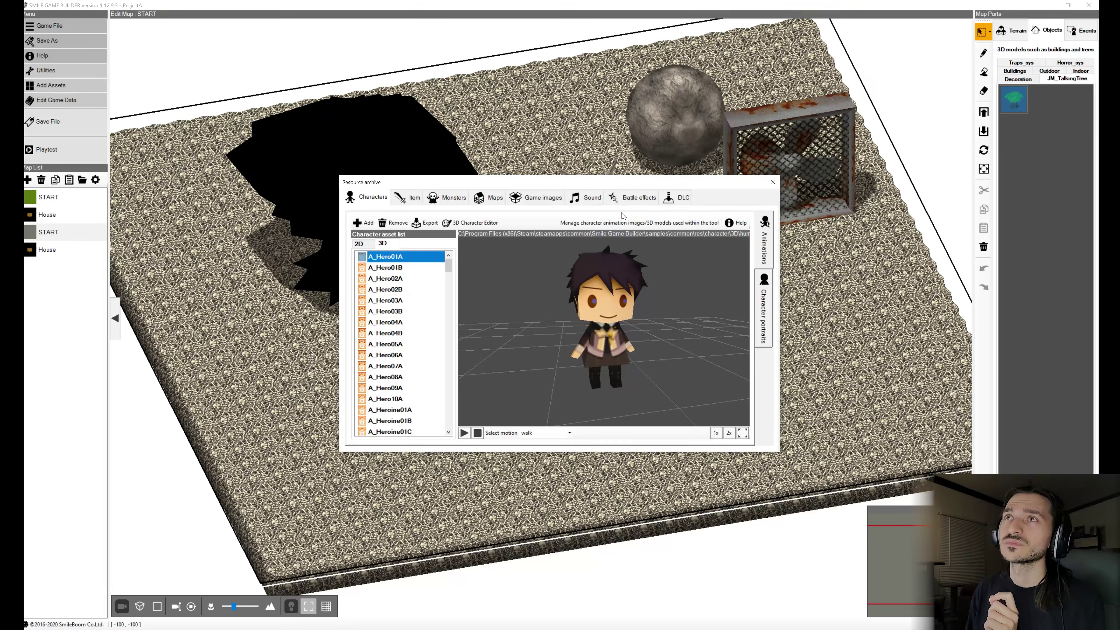
{"action": "left_click", "coordinate": [682, 198]}
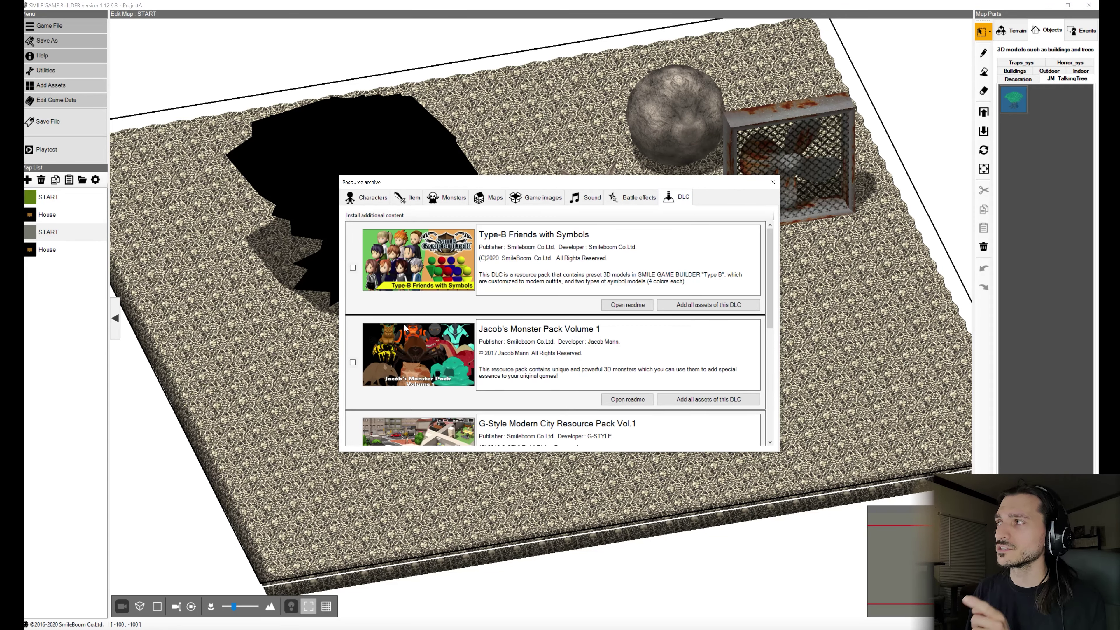
{"action": "left_click", "coordinate": [352, 363]}
{"action": "left_click", "coordinate": [701, 400]}
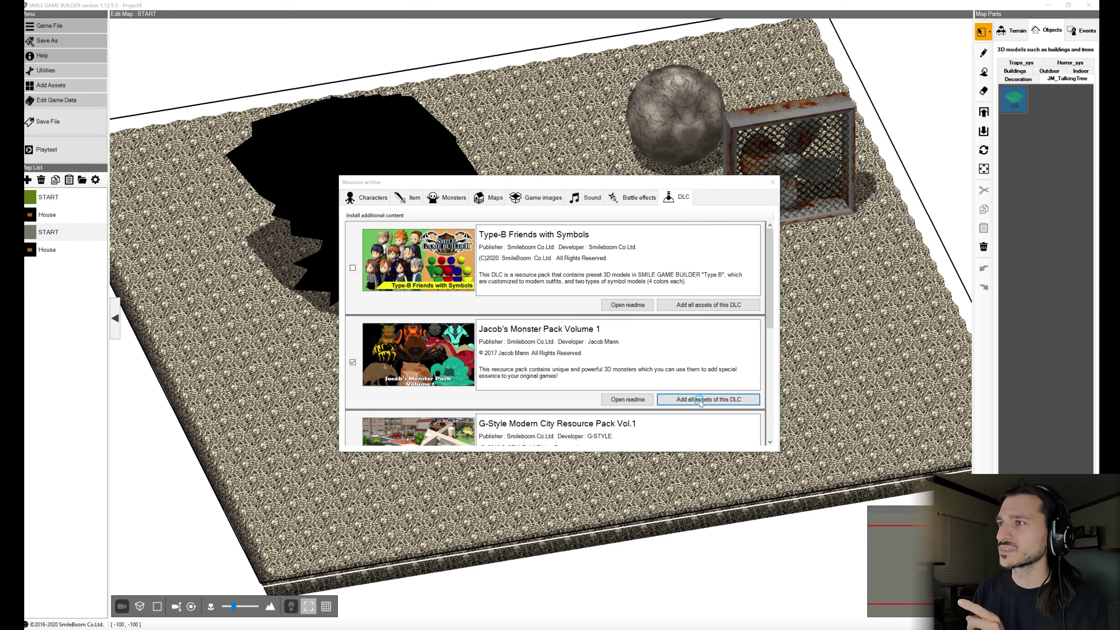
{"action": "left_click", "coordinate": [593, 352]}
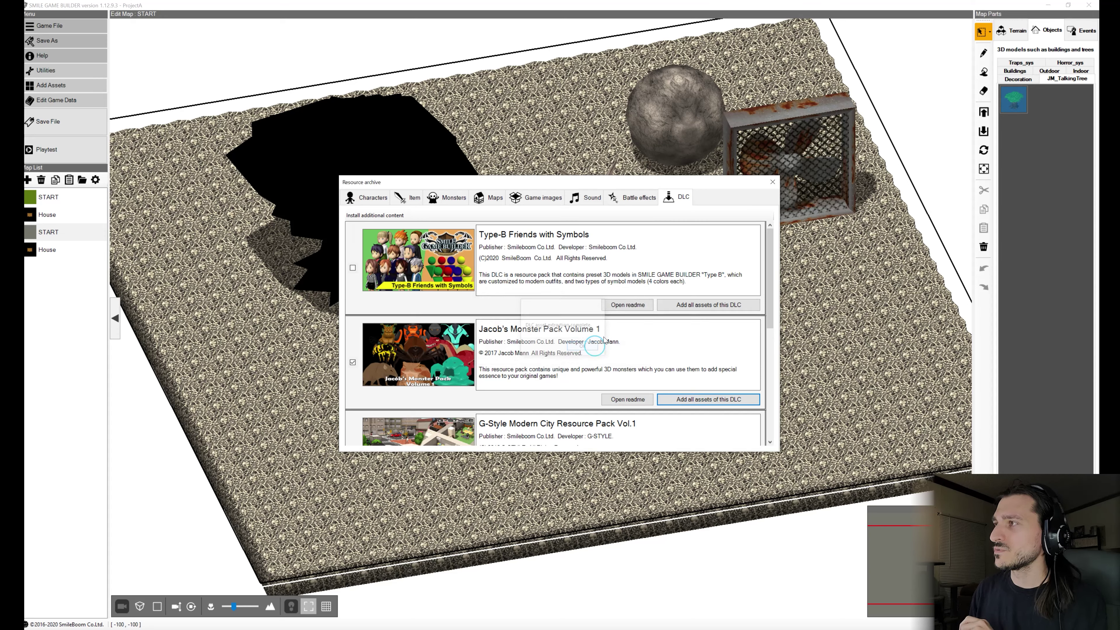
{"action": "left_click", "coordinate": [775, 183]}
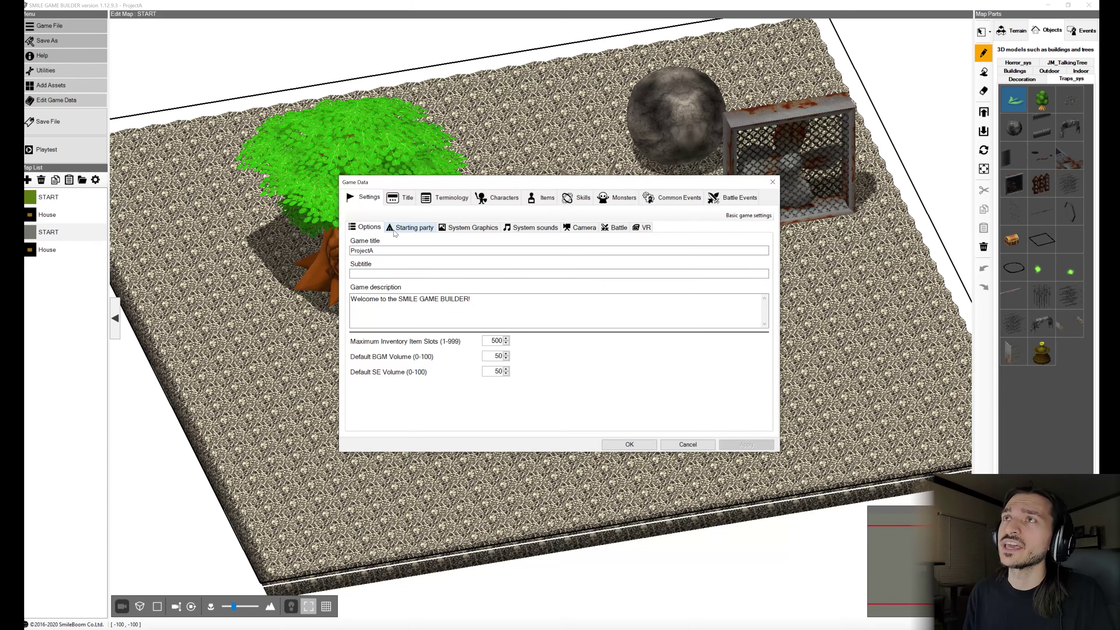
{"action": "left_click", "coordinate": [407, 228]}
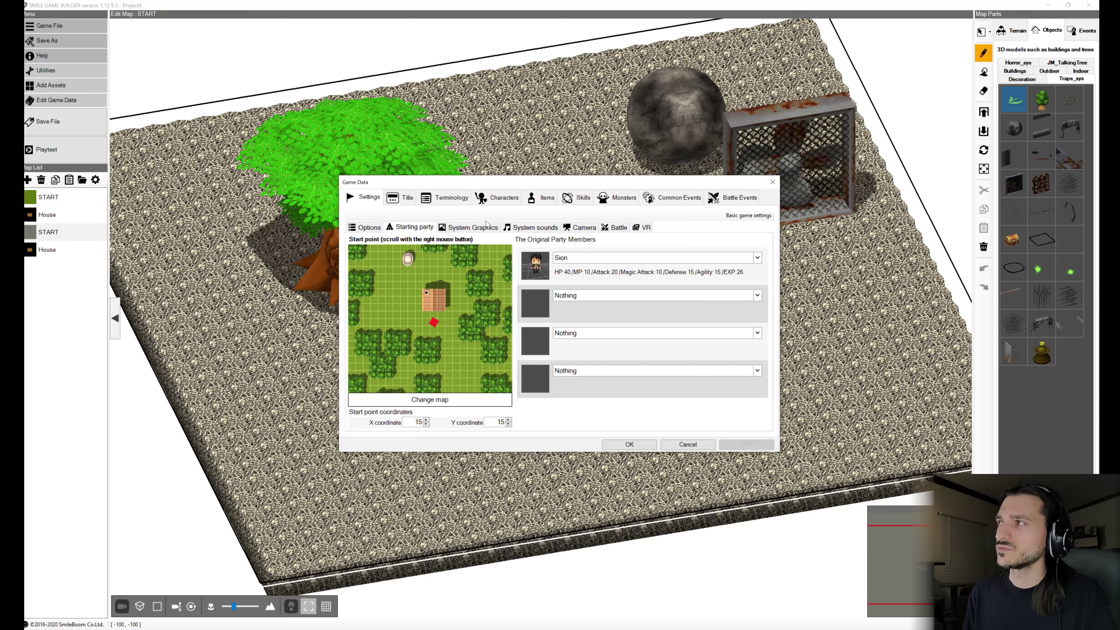
{"action": "left_click", "coordinate": [473, 227]}
{"action": "left_click", "coordinate": [535, 227]}
{"action": "left_click", "coordinate": [584, 227]}
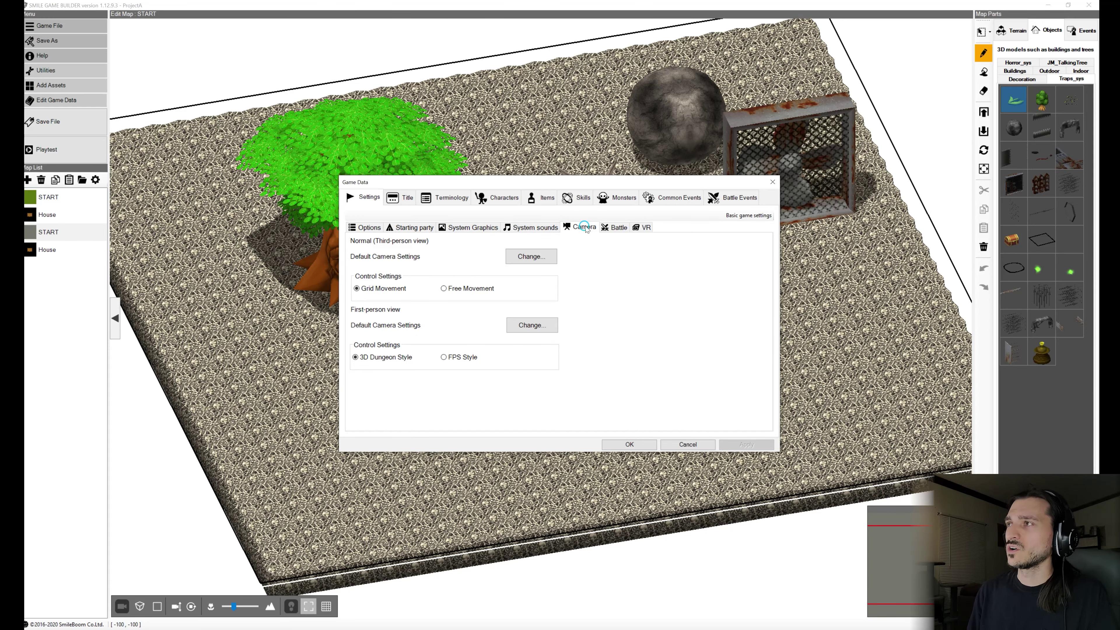
{"action": "left_click", "coordinate": [615, 227]}
{"action": "left_click", "coordinate": [642, 227]}
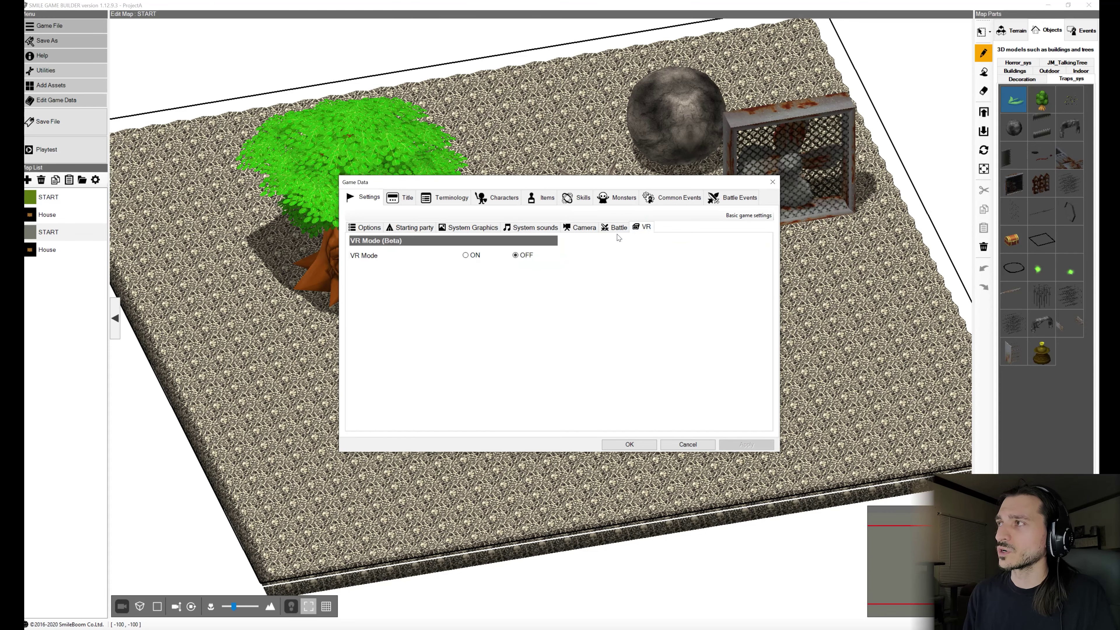
{"action": "left_click", "coordinate": [404, 227]}
{"action": "left_click", "coordinate": [403, 198]}
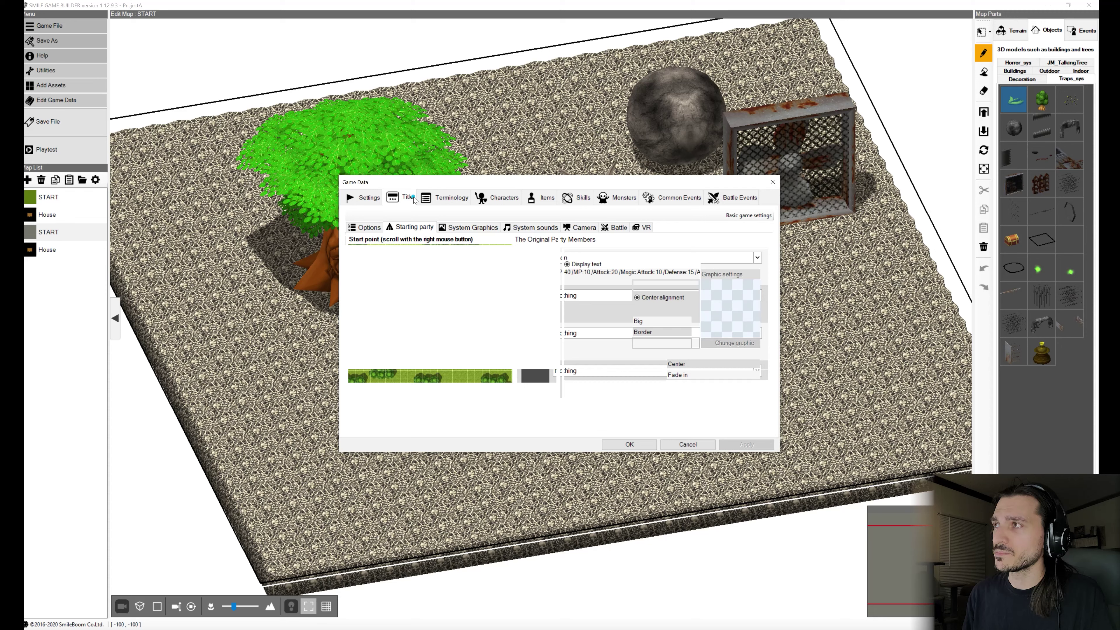
{"action": "left_click", "coordinate": [459, 199]}
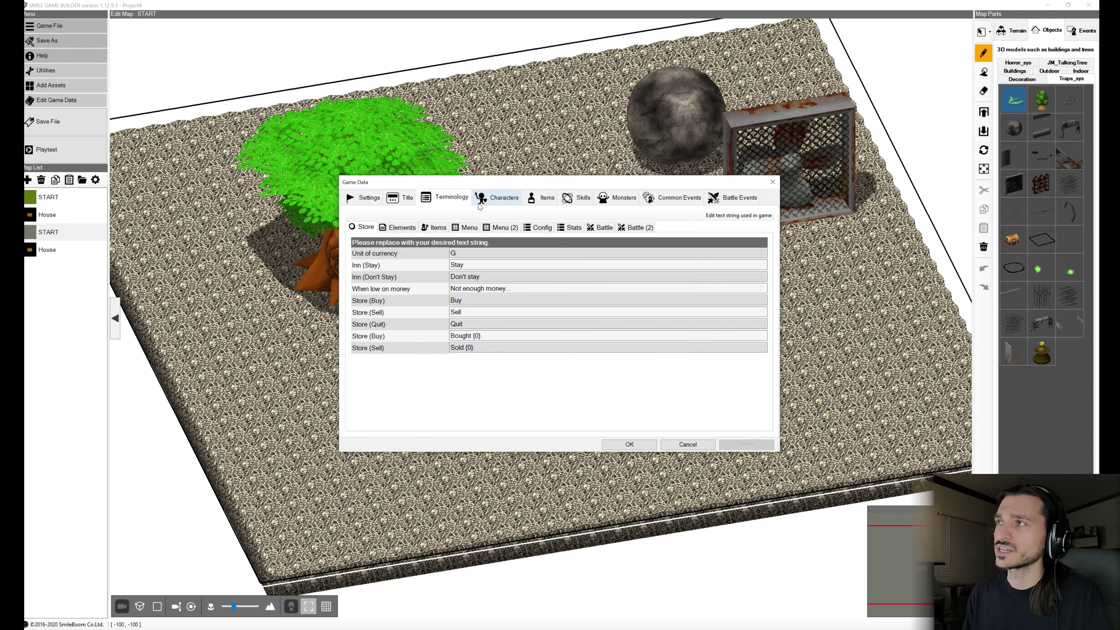
{"action": "left_click", "coordinate": [507, 199]}
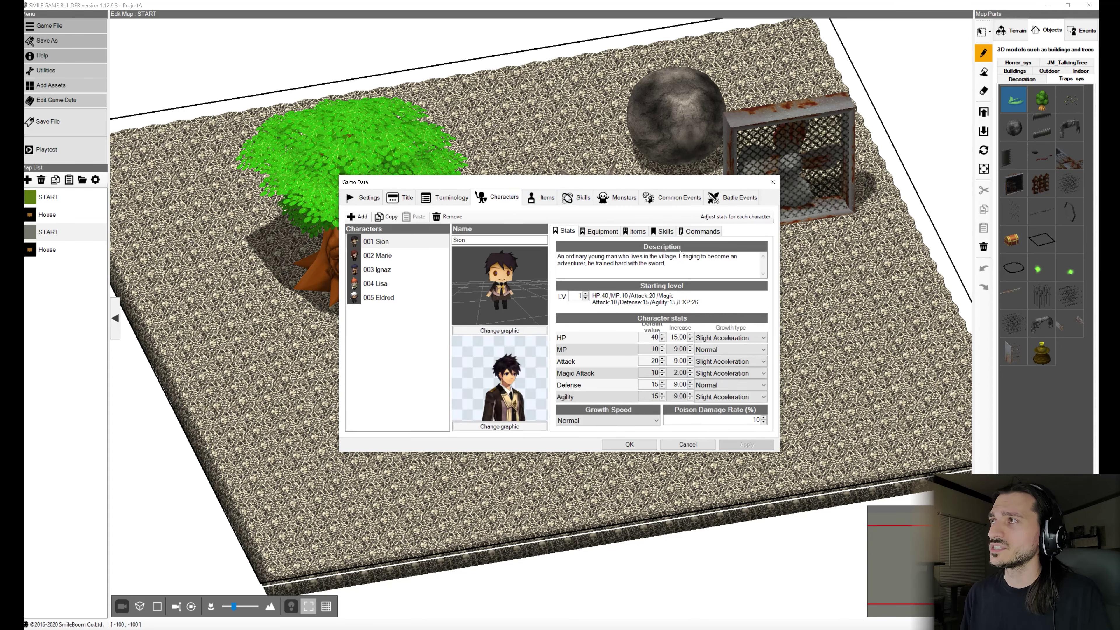
{"action": "left_click", "coordinate": [368, 198]}
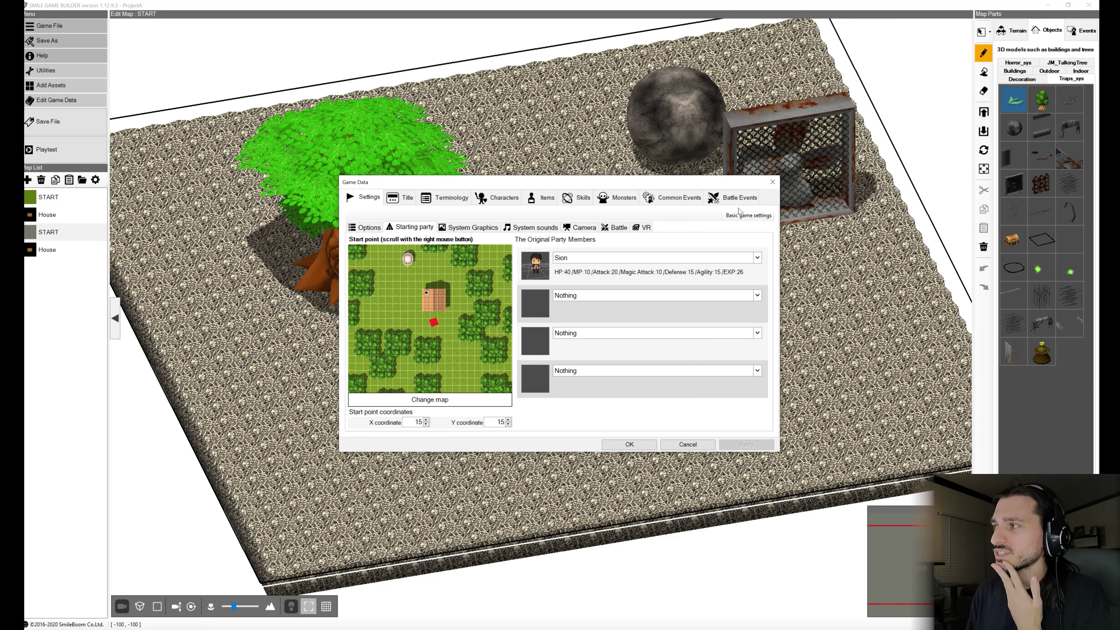
{"action": "left_click", "coordinate": [677, 197]}
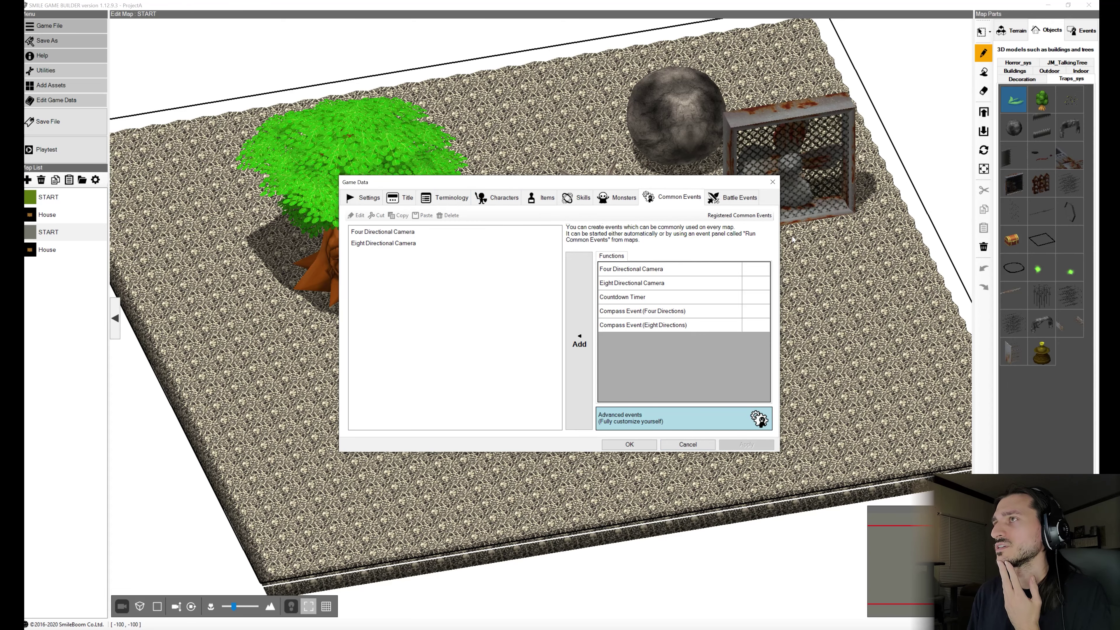
{"action": "left_click", "coordinate": [672, 441]}
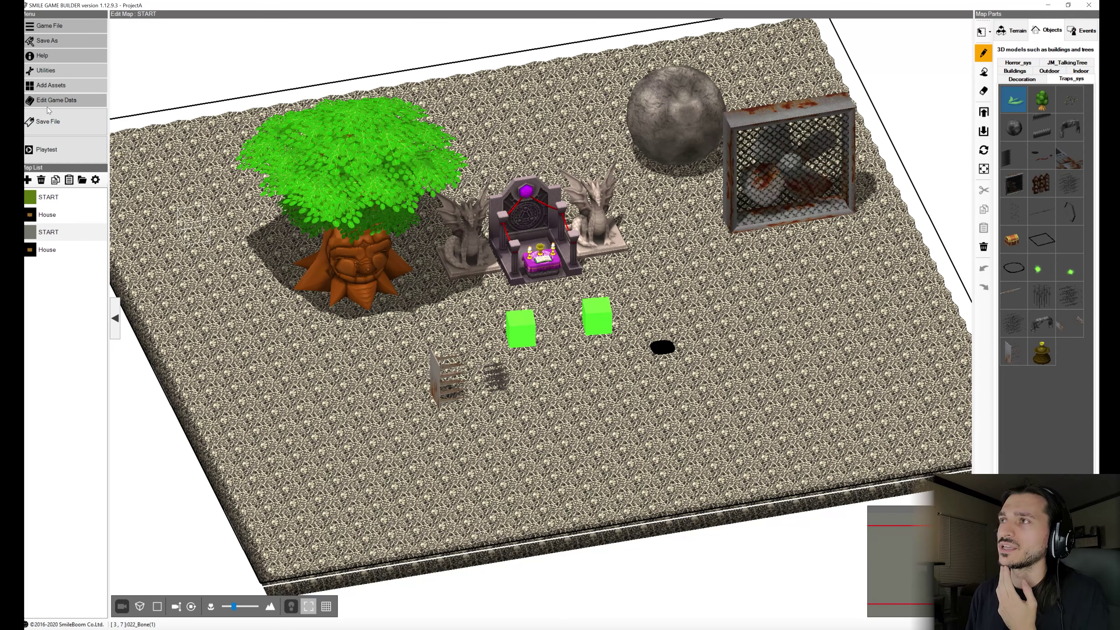
{"action": "right_click", "coordinate": [601, 316]}
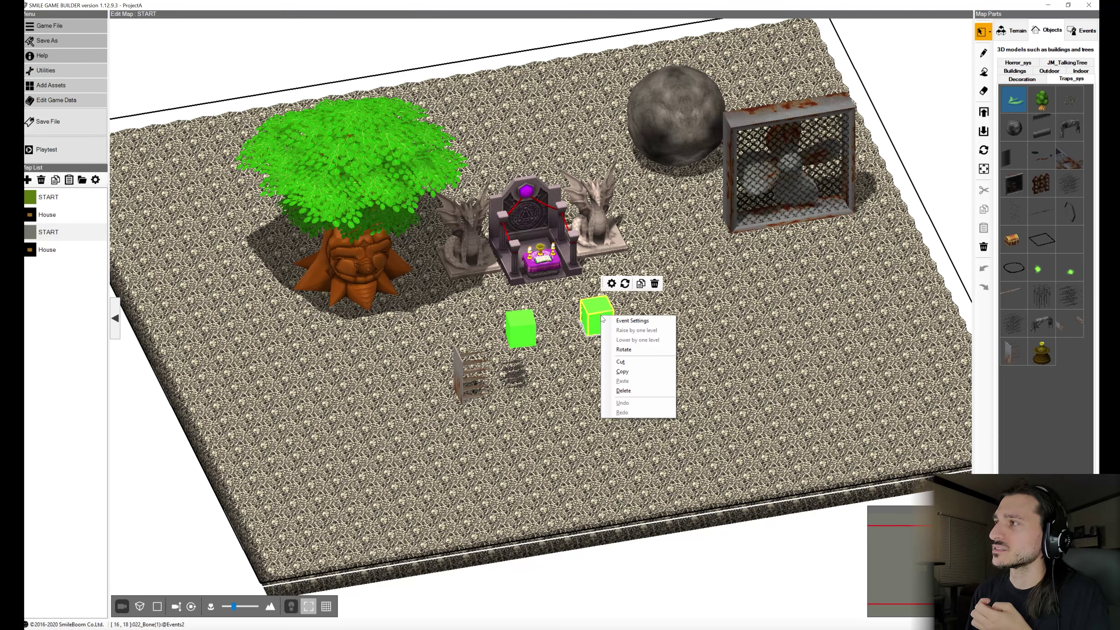
{"action": "left_click", "coordinate": [632, 321]}
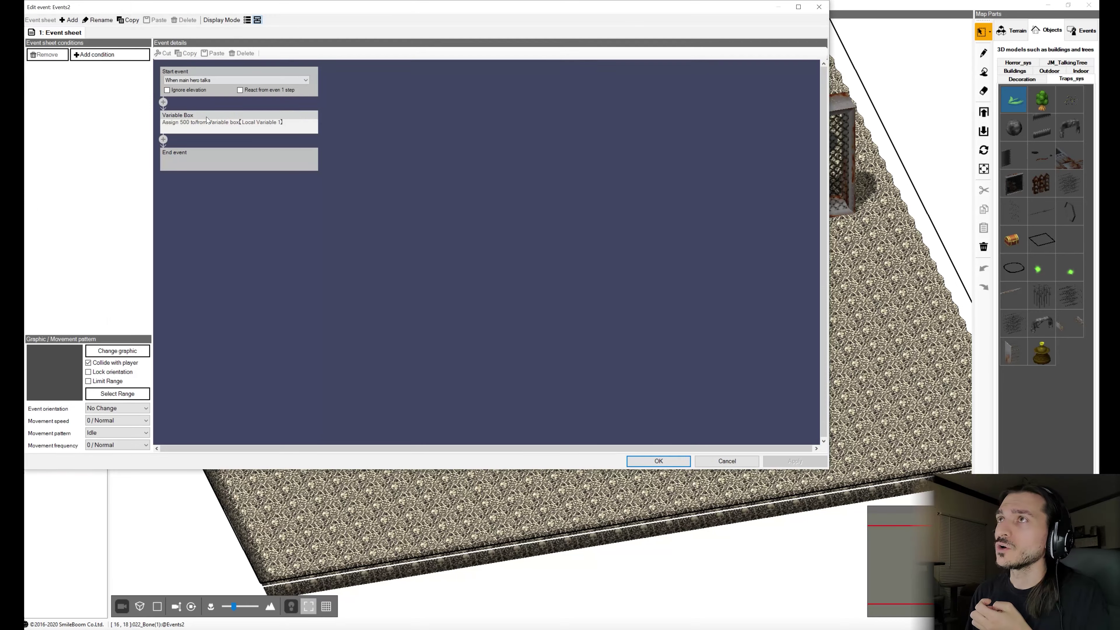
{"action": "left_click", "coordinate": [242, 114]}
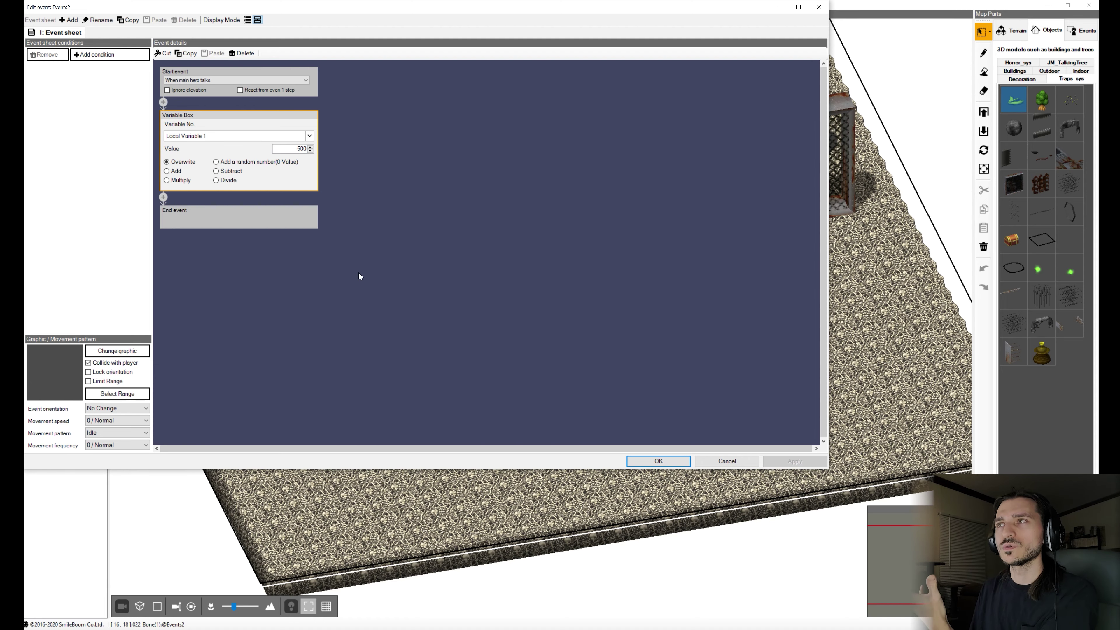
Step: Open the left green event's settings and inspect its Variable Box command's variable list
{"action": "left_click", "coordinate": [727, 461]}
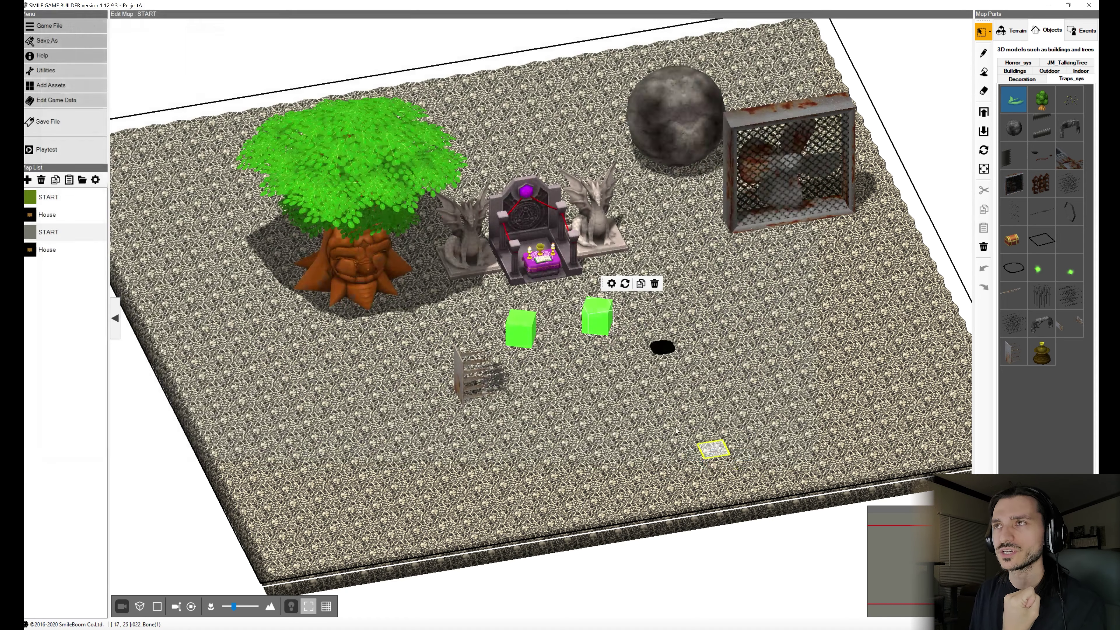
{"action": "right_click", "coordinate": [522, 333]}
{"action": "left_click", "coordinate": [544, 336]}
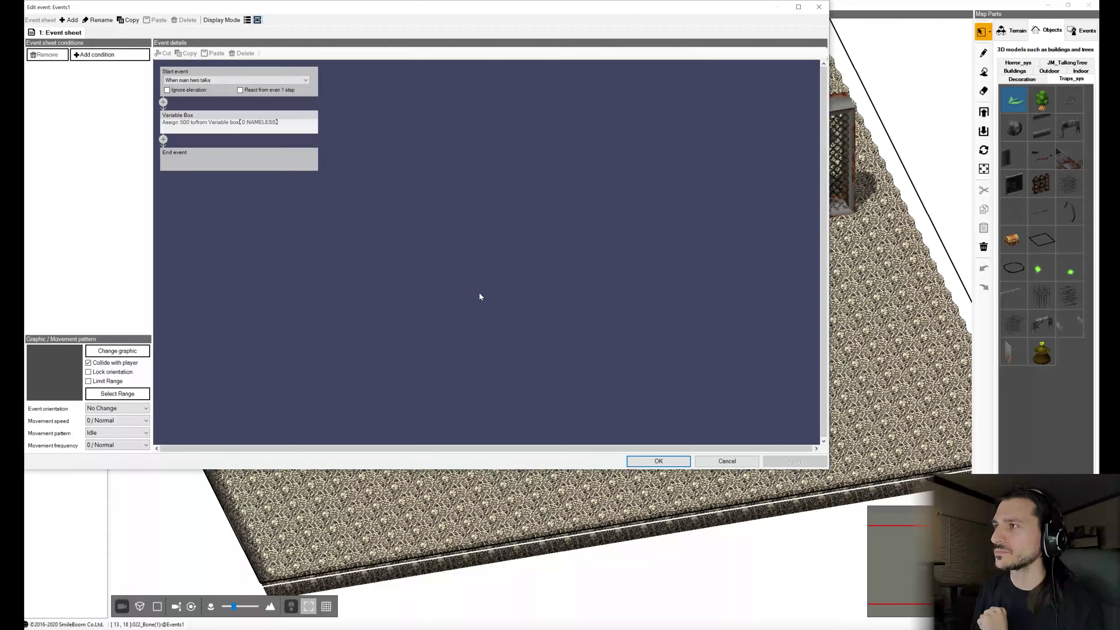
{"action": "left_click", "coordinate": [207, 126]}
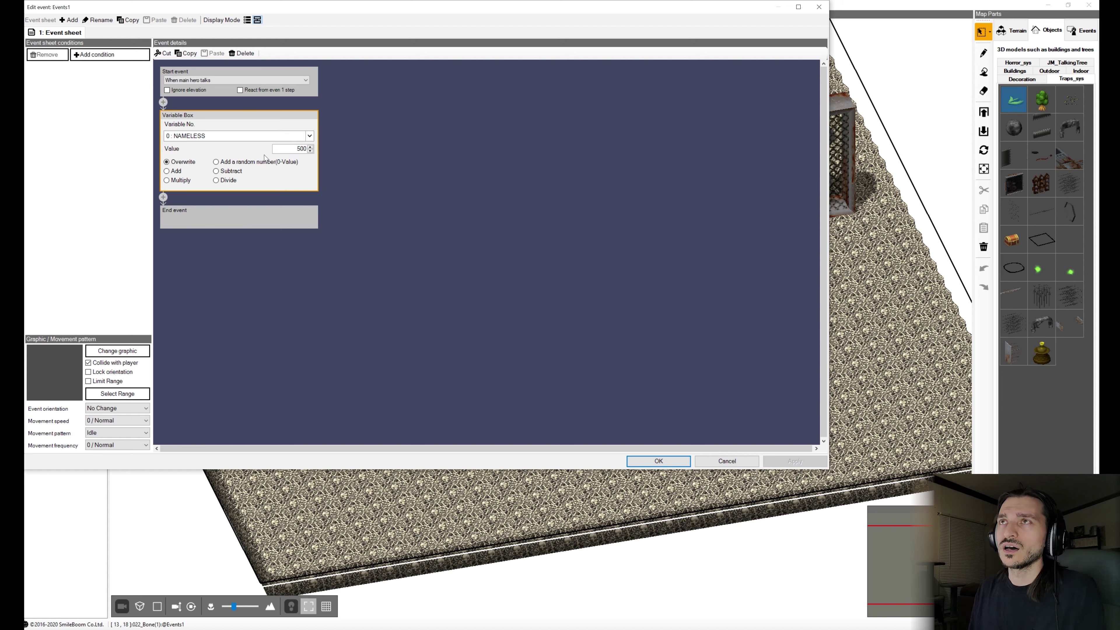
{"action": "left_click", "coordinate": [257, 137]}
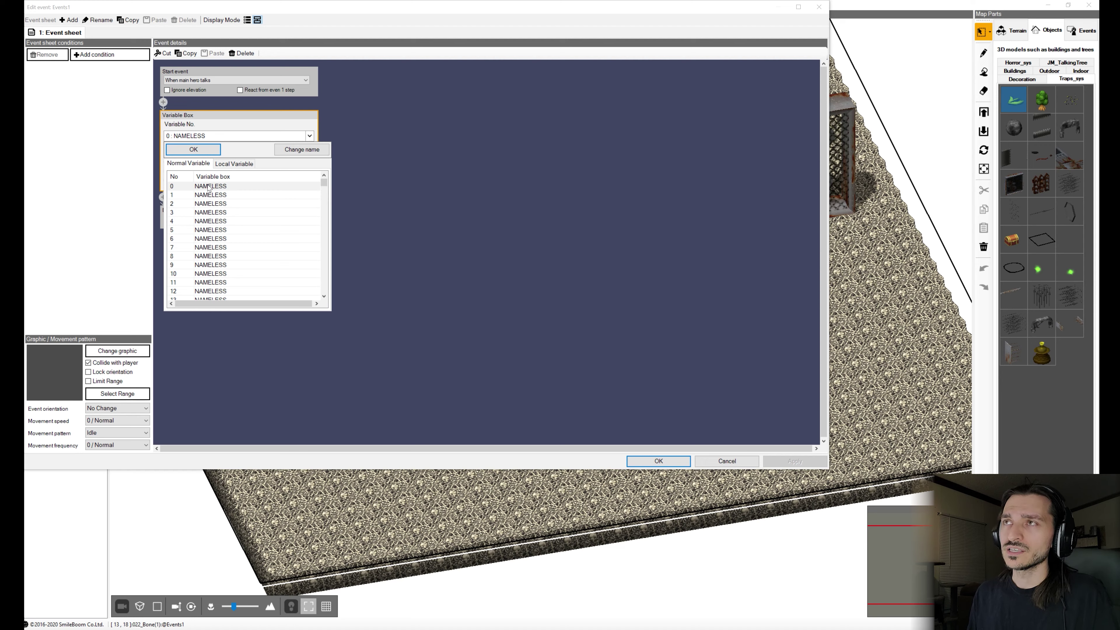
{"action": "left_click", "coordinate": [288, 134]}
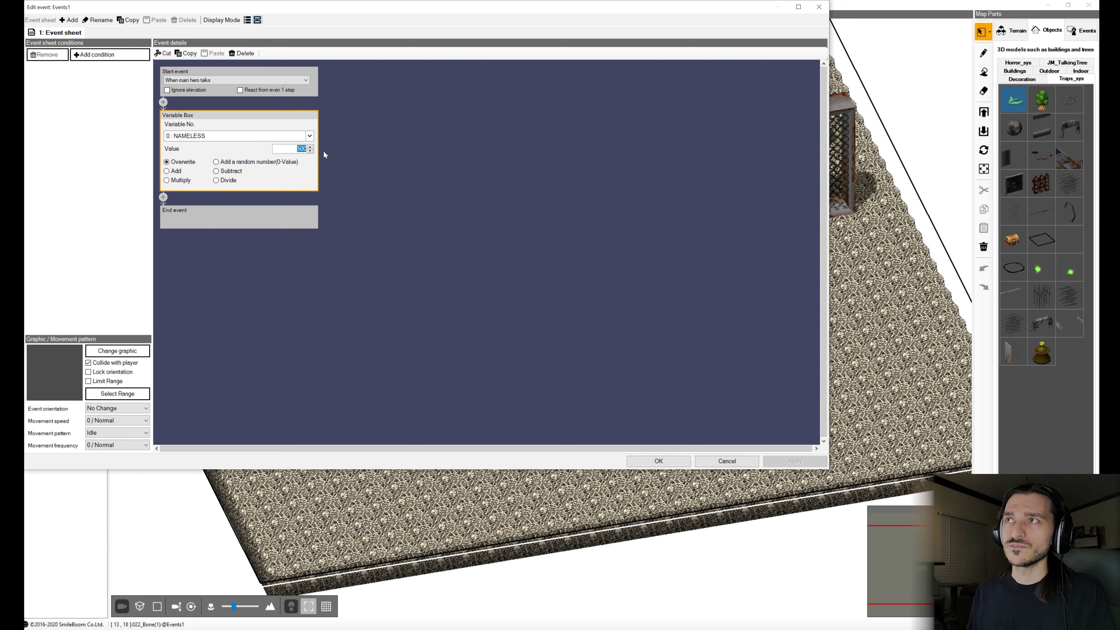
Step: Try variable 7, cancel the event changes, and go to Game File to open EVIL PROJECT B
{"action": "key", "text": "Home"}
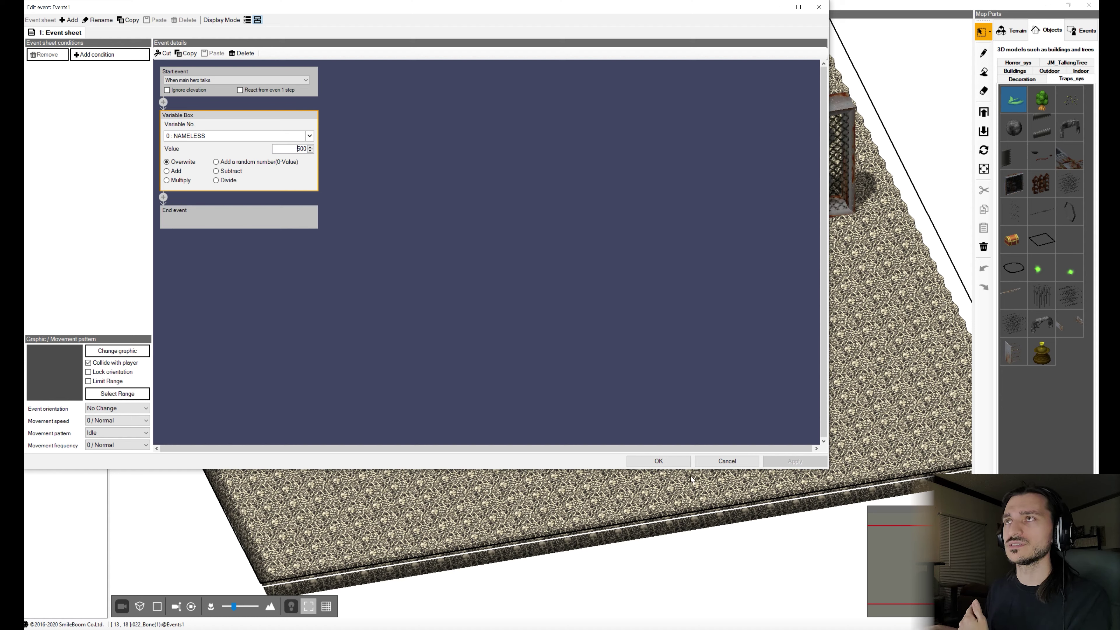
{"action": "left_click", "coordinate": [211, 136]}
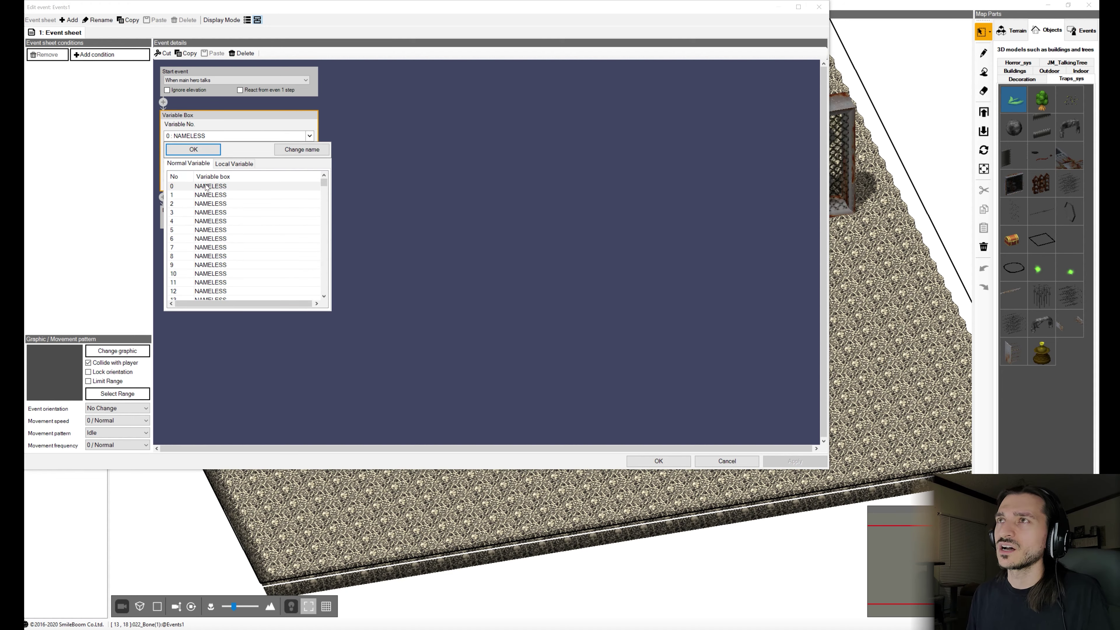
{"action": "double_click", "coordinate": [227, 249]}
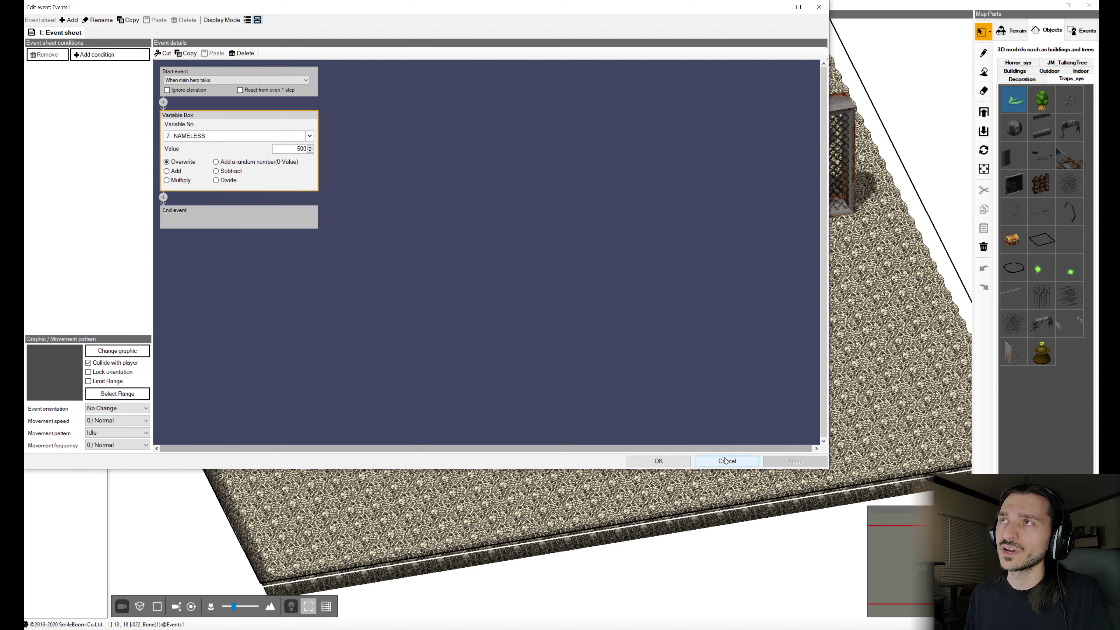
{"action": "left_click", "coordinate": [658, 460]}
{"action": "left_click", "coordinate": [48, 26]}
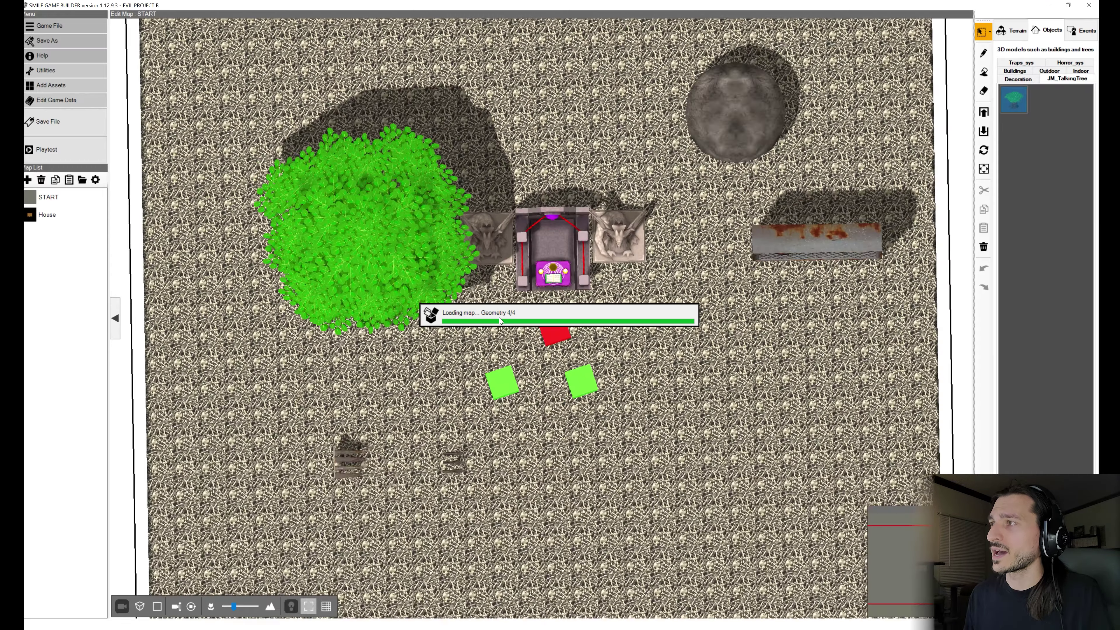
Step: Change EVIL PROJECT B's event to assign 500 to variable 9, then open the Project Merge Tool
{"action": "left_click", "coordinate": [527, 360]}
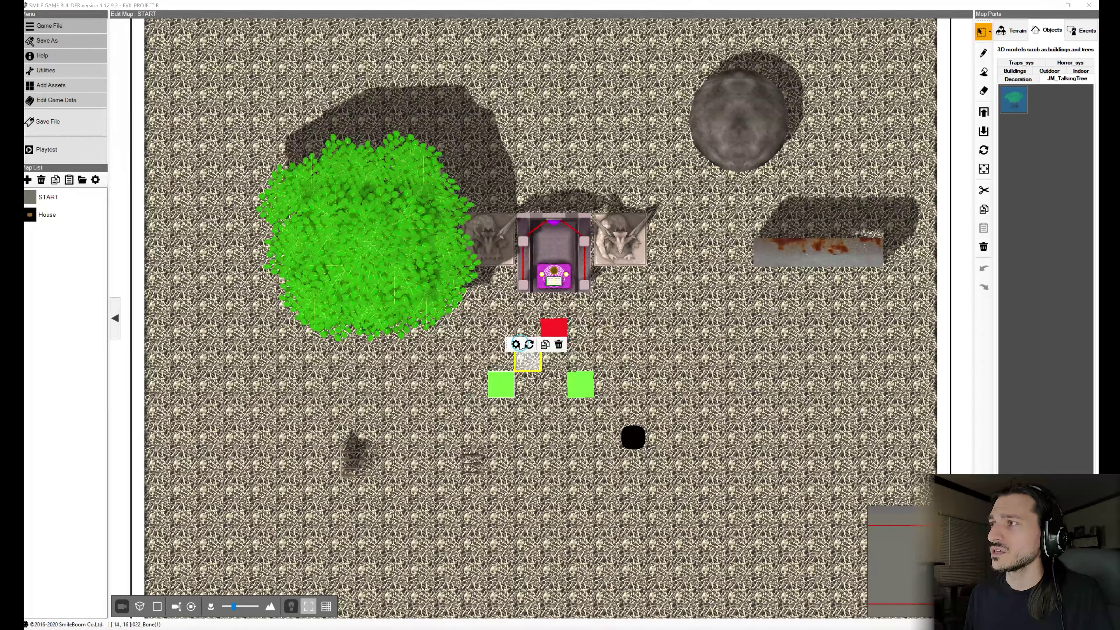
{"action": "left_click", "coordinate": [516, 344]}
{"action": "left_click", "coordinate": [224, 136]}
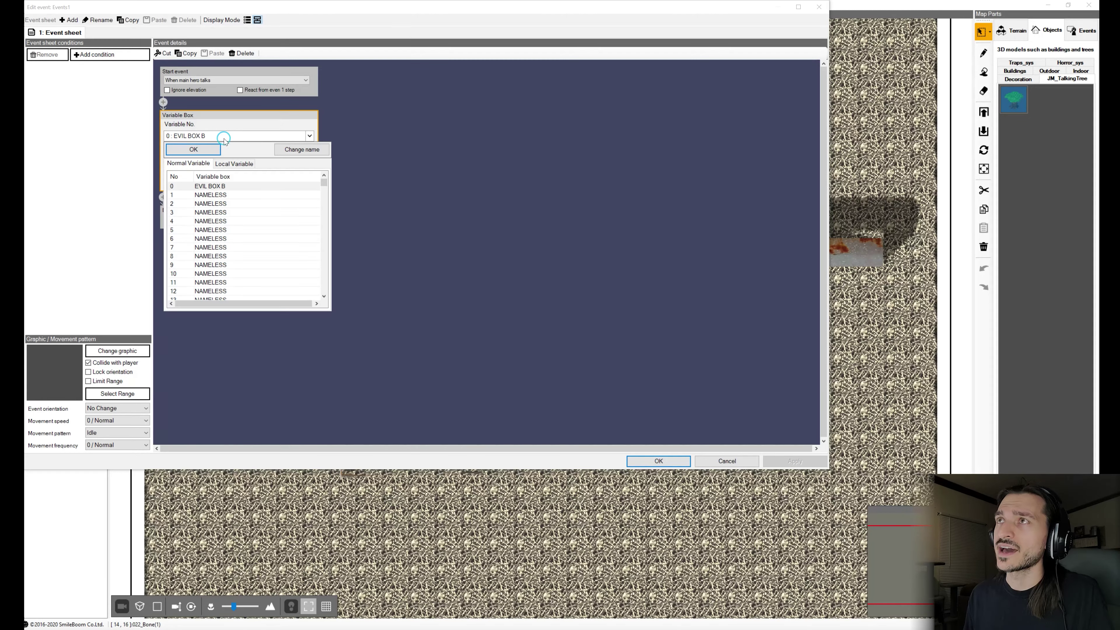
{"action": "double_click", "coordinate": [208, 264]}
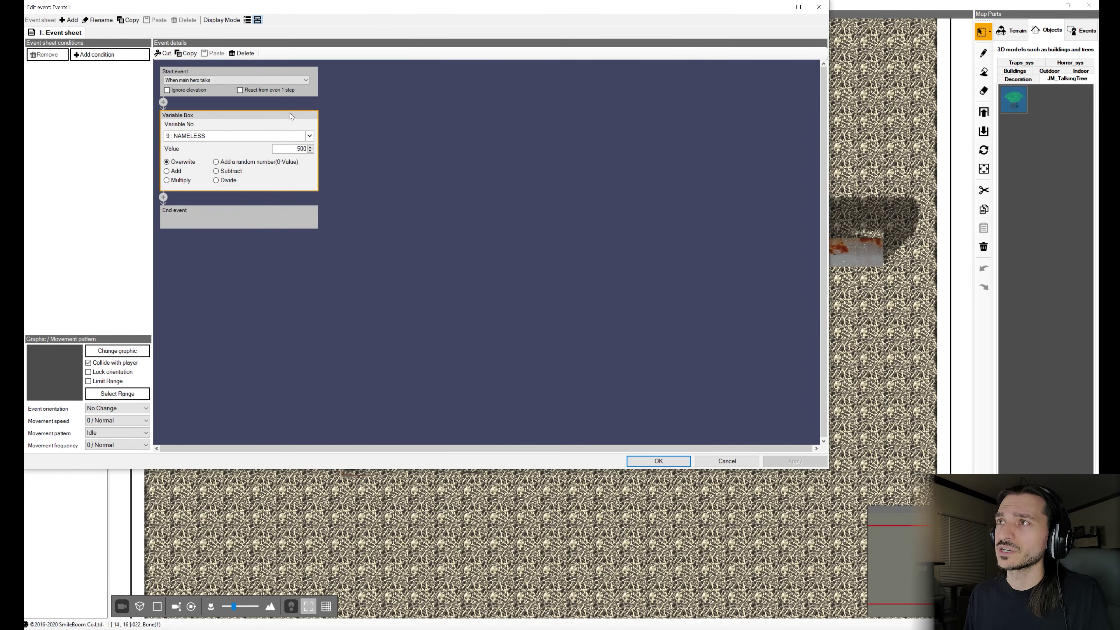
{"action": "left_click", "coordinate": [666, 460]}
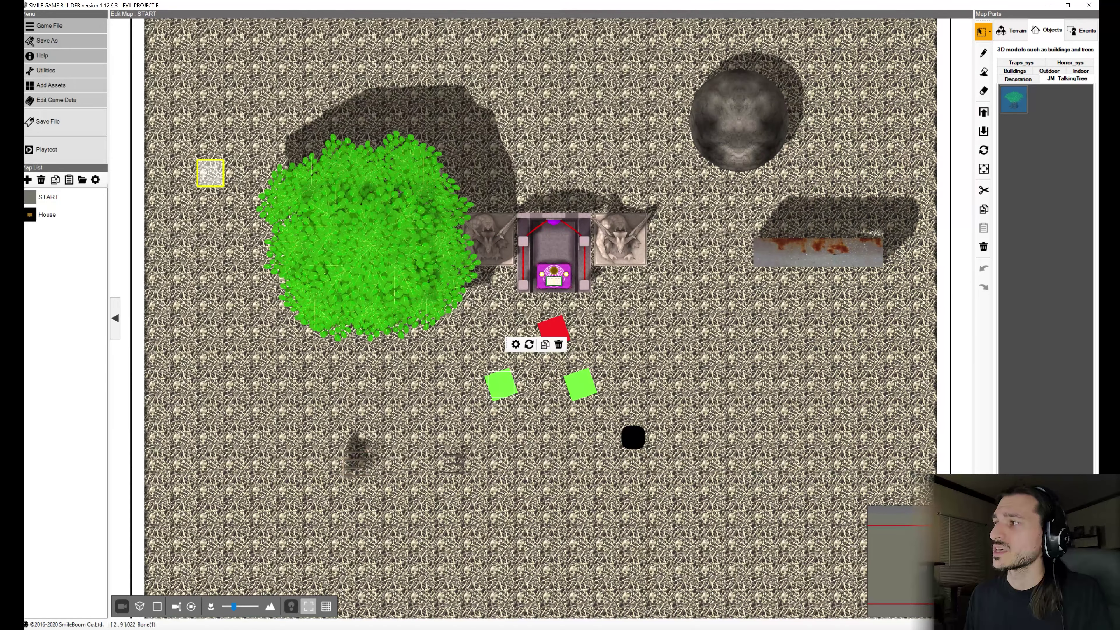
{"action": "left_click", "coordinate": [62, 28]}
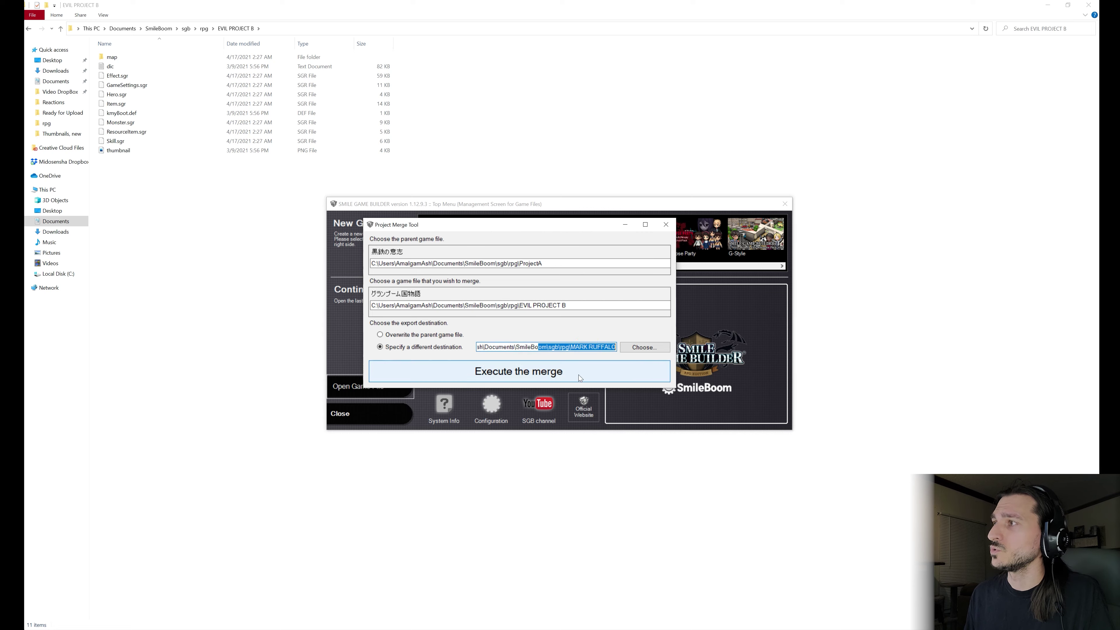
Step: Execute the merge into ProjectA and open the merged project folder
{"action": "left_click", "coordinate": [587, 375]}
{"action": "left_click", "coordinate": [590, 346]}
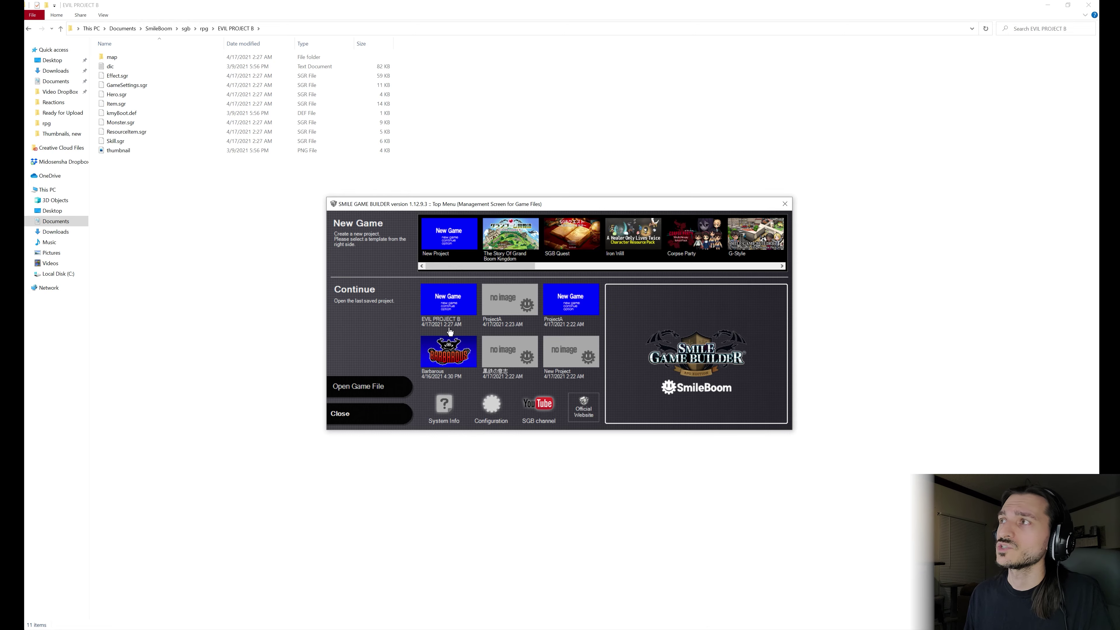
{"action": "left_click", "coordinate": [358, 391]}
{"action": "left_click", "coordinate": [703, 240]}
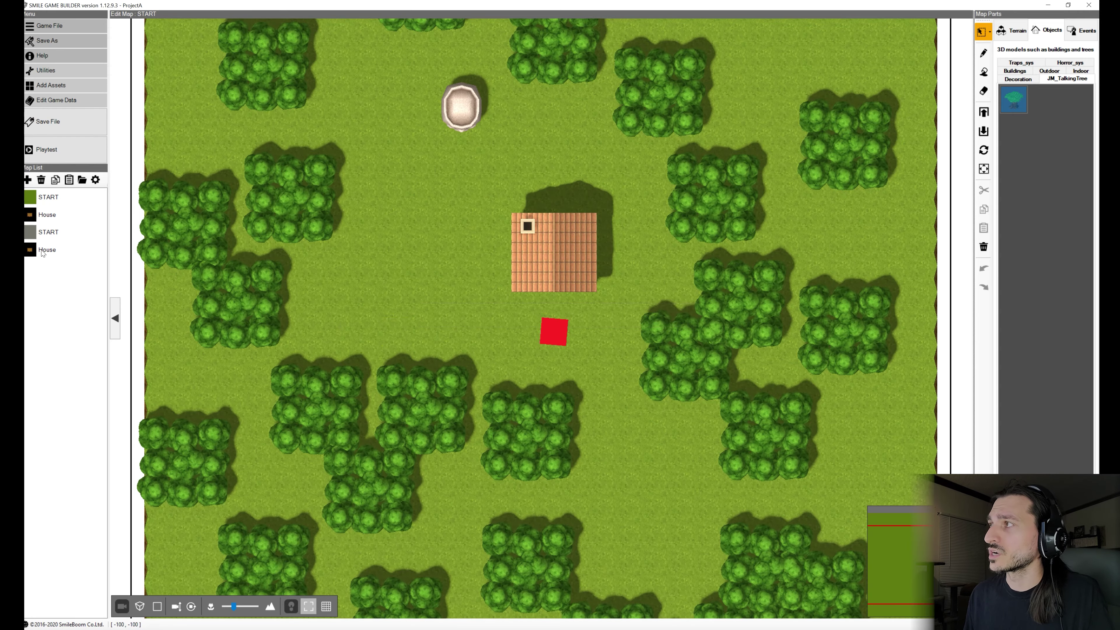
Step: On the second START map, open the left green event's settings and expand its Variable Box
{"action": "left_click", "coordinate": [66, 232]}
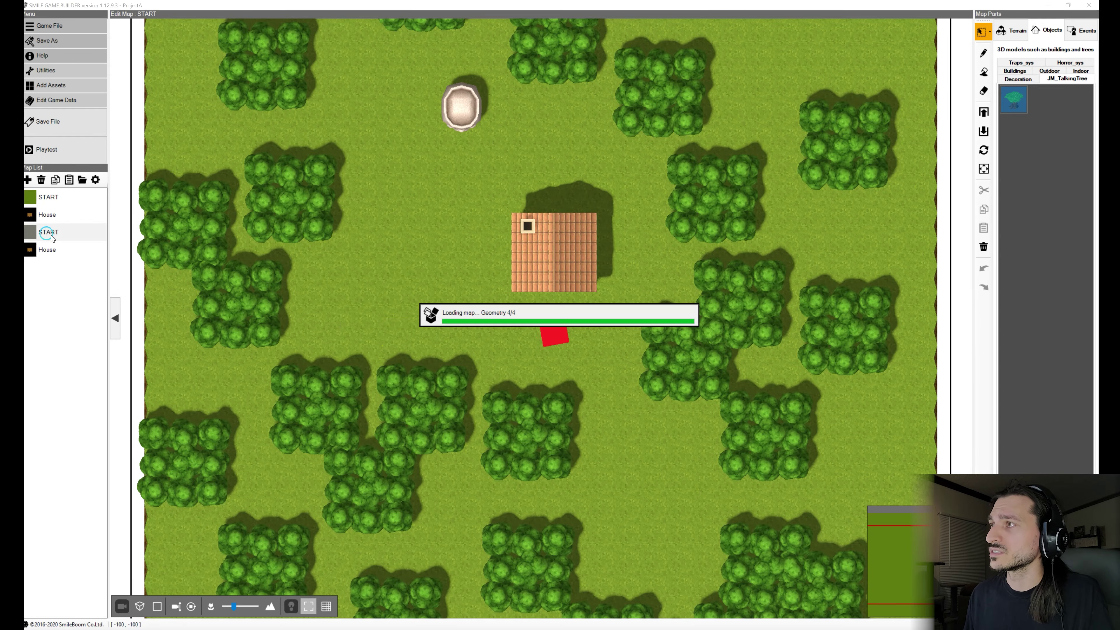
{"action": "right_click", "coordinate": [502, 388]}
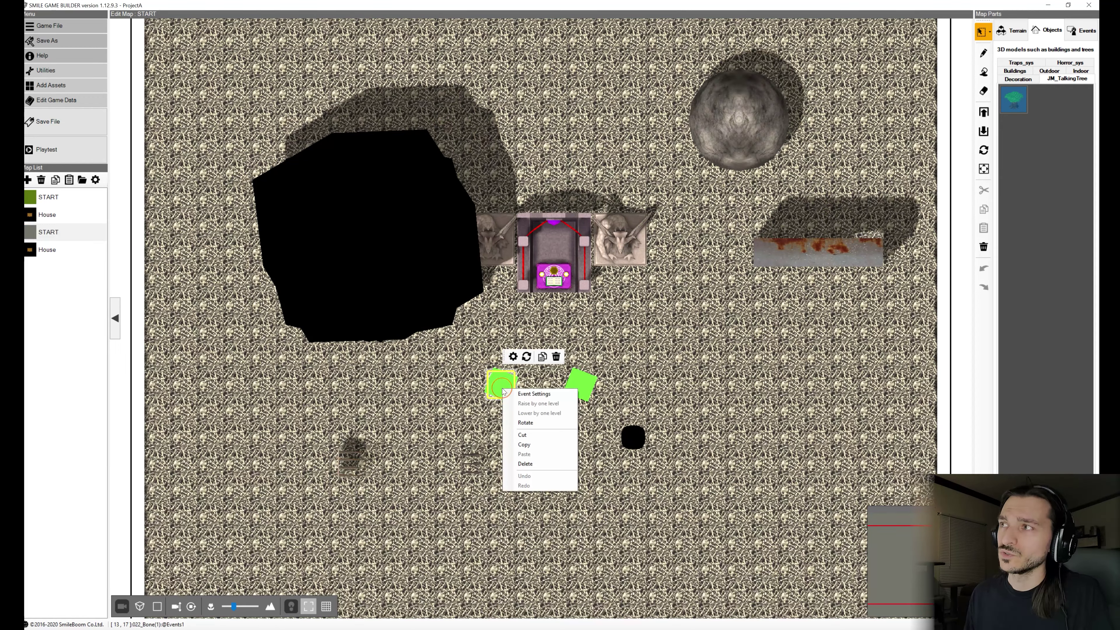
{"action": "left_click", "coordinate": [530, 394]}
{"action": "left_click", "coordinate": [235, 127]}
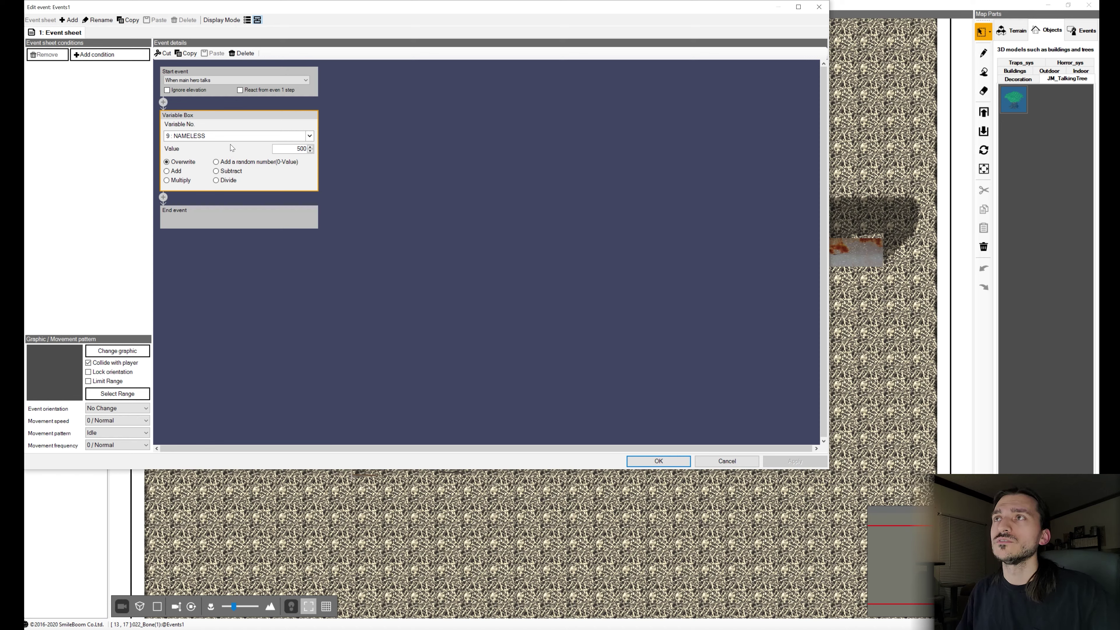
Step: Confirm Variable No. 9 for the command assigning 500, then re-expand it to check
{"action": "left_click", "coordinate": [233, 140]}
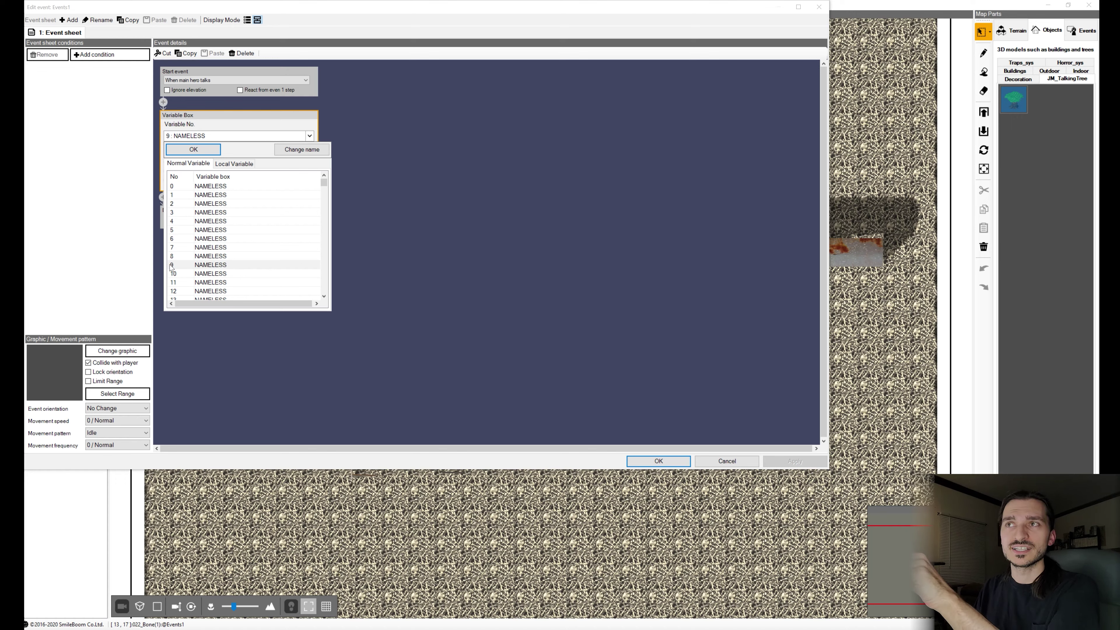
{"action": "left_click", "coordinate": [200, 268]}
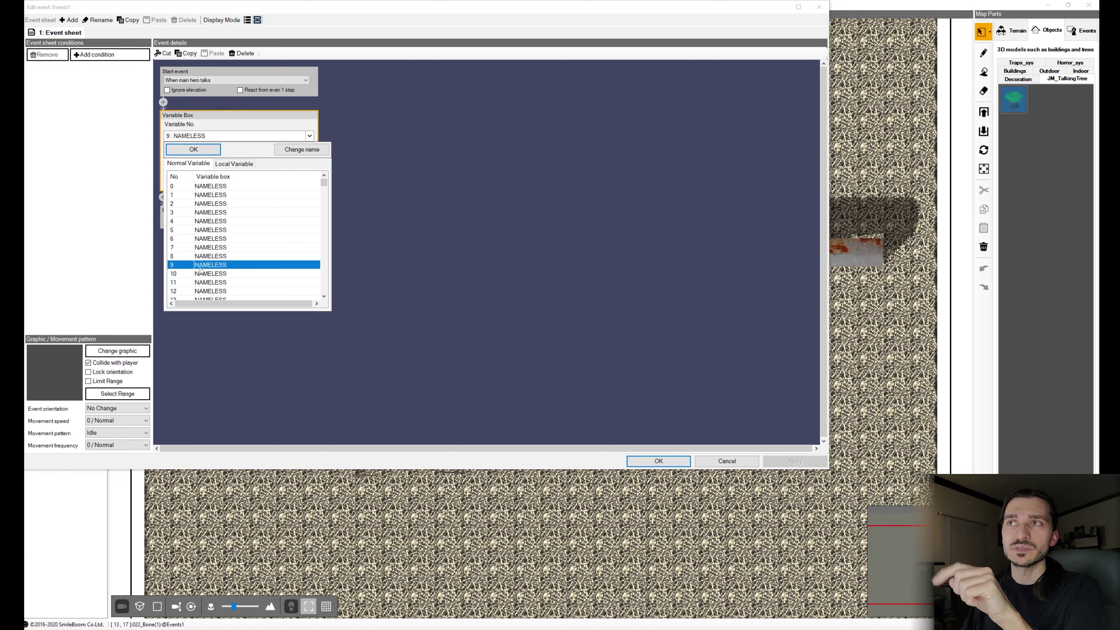
{"action": "left_click", "coordinate": [196, 153]}
{"action": "left_click", "coordinate": [399, 222]}
{"action": "left_click", "coordinate": [232, 121]}
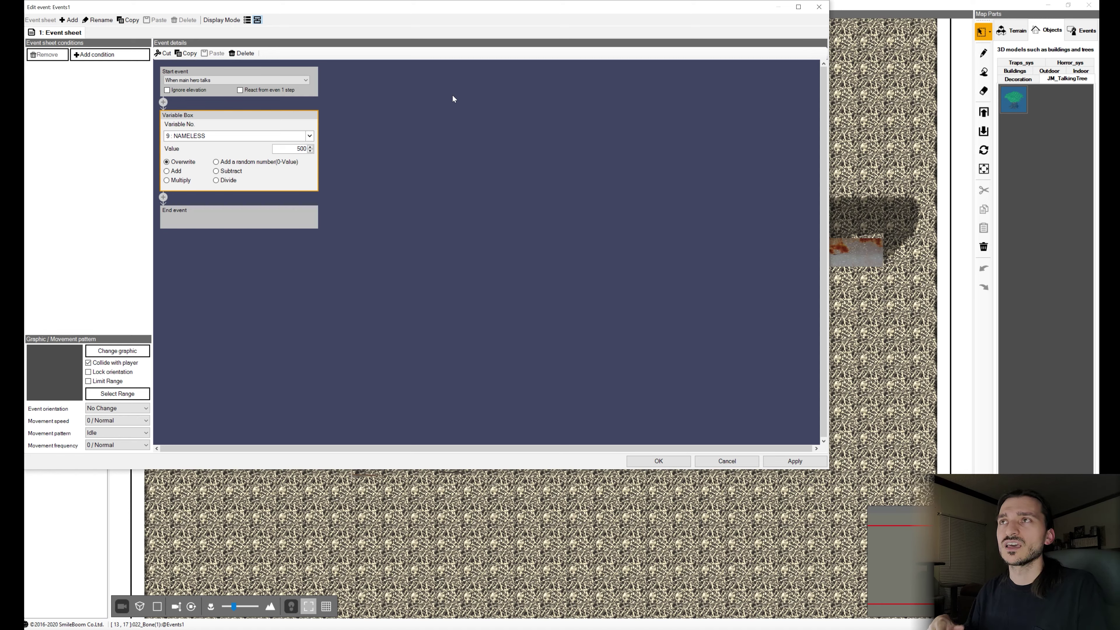
Step: Recheck the variable list, collapse the variable-9 command, and apply the event changes
{"action": "left_click", "coordinate": [205, 137]}
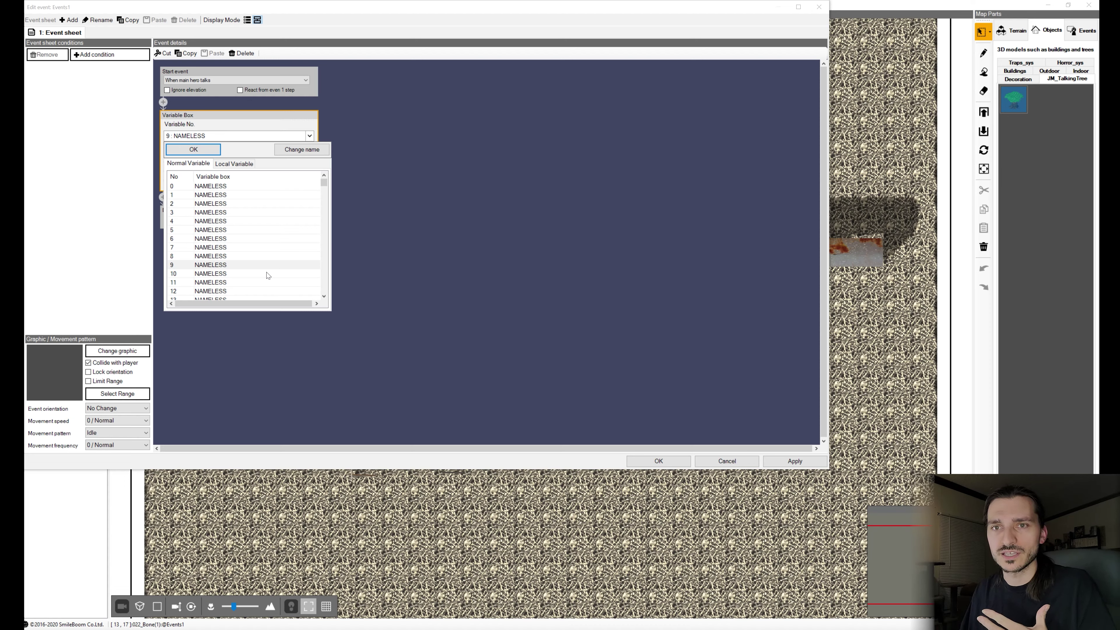
{"action": "left_click", "coordinate": [284, 129]}
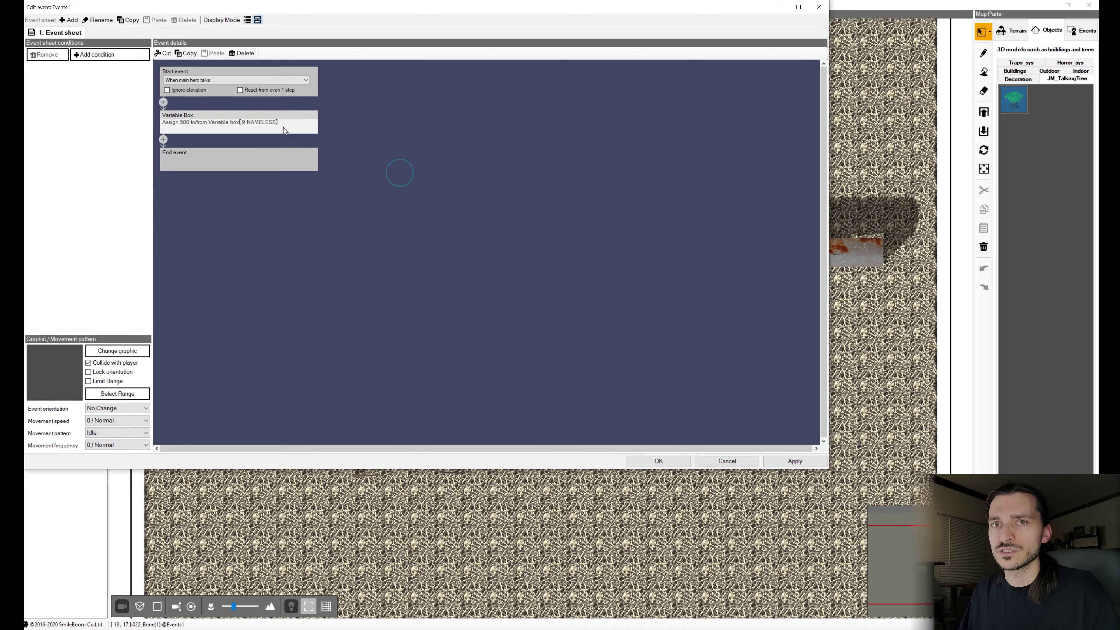
{"action": "left_click", "coordinate": [279, 126]}
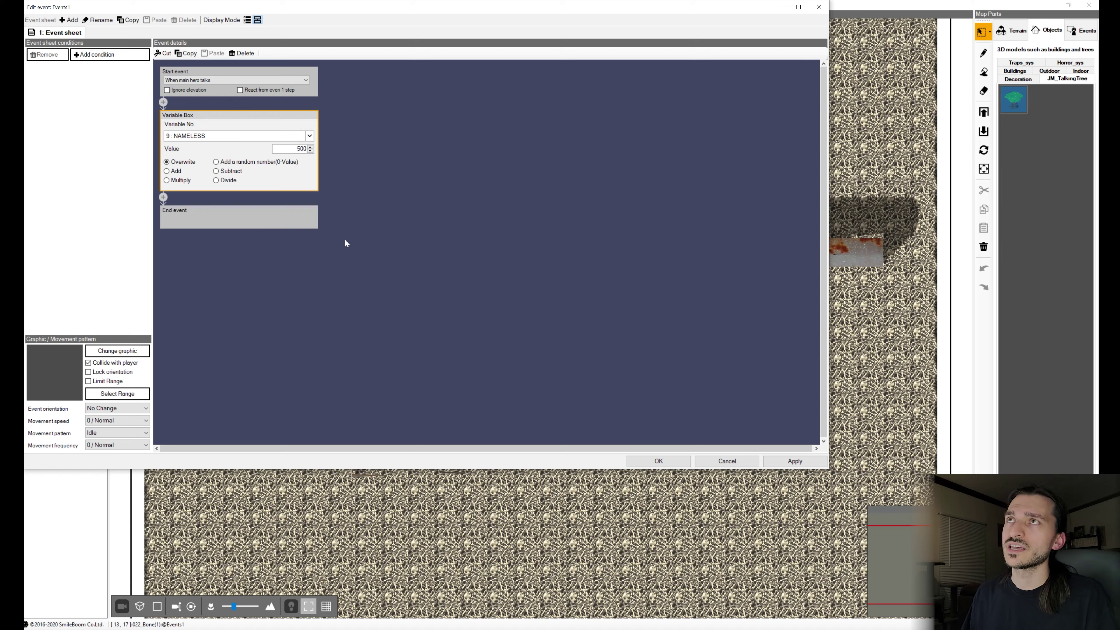
{"action": "left_click", "coordinate": [325, 267]}
{"action": "left_click", "coordinate": [776, 461]}
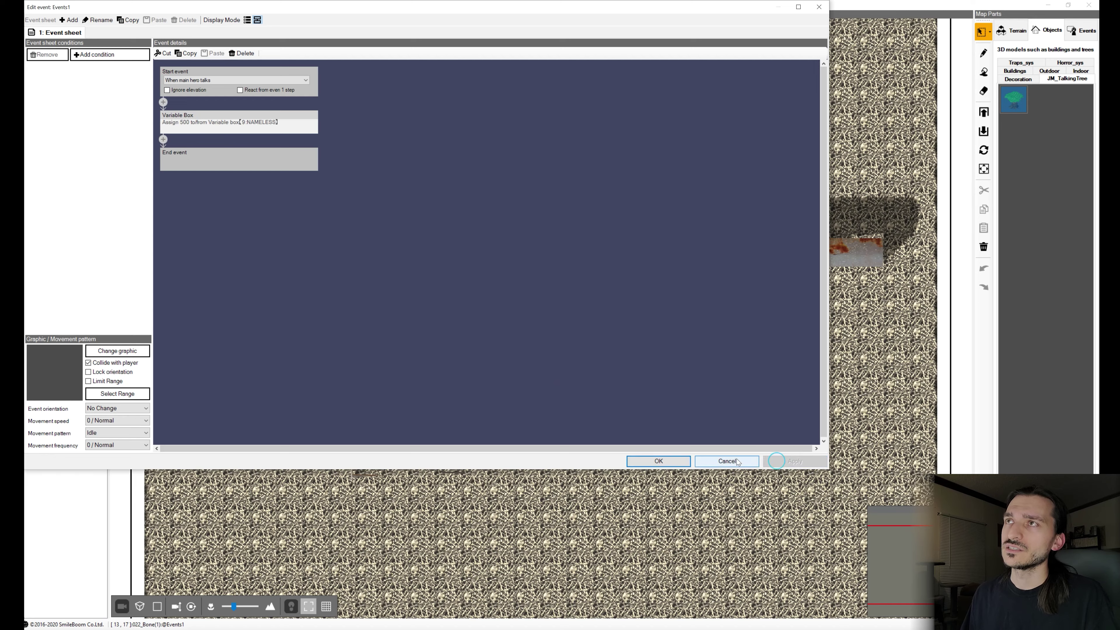
Step: Close the event editor with OK and zoom the START map in and back out
{"action": "left_click", "coordinate": [658, 461]}
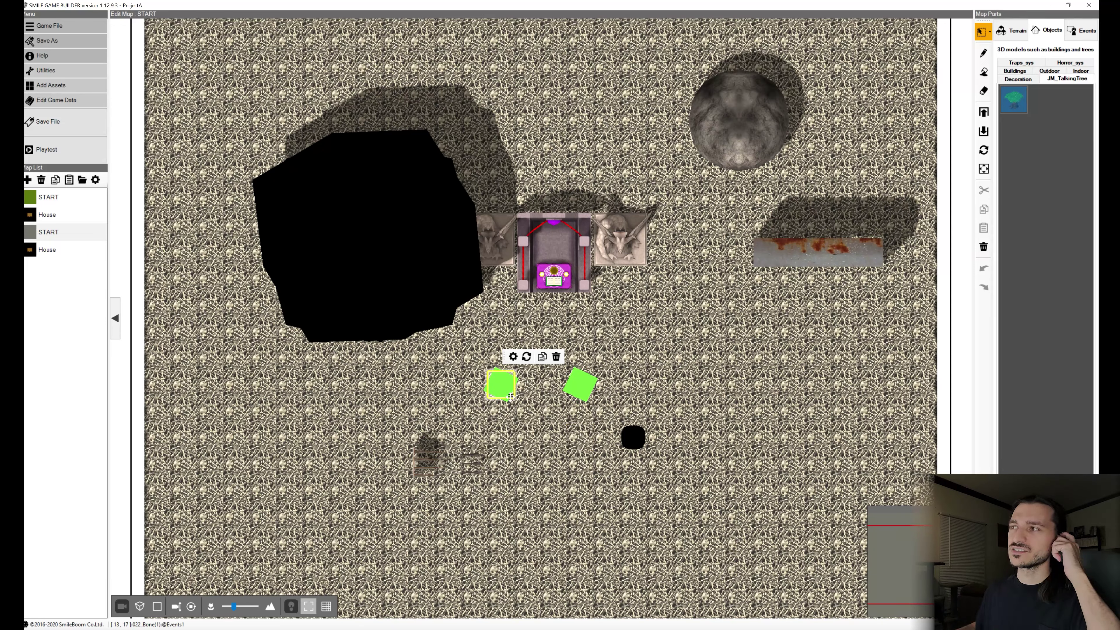
{"action": "scroll", "coordinate": [537, 367], "scroll_direction": "up", "scroll_amount": 2}
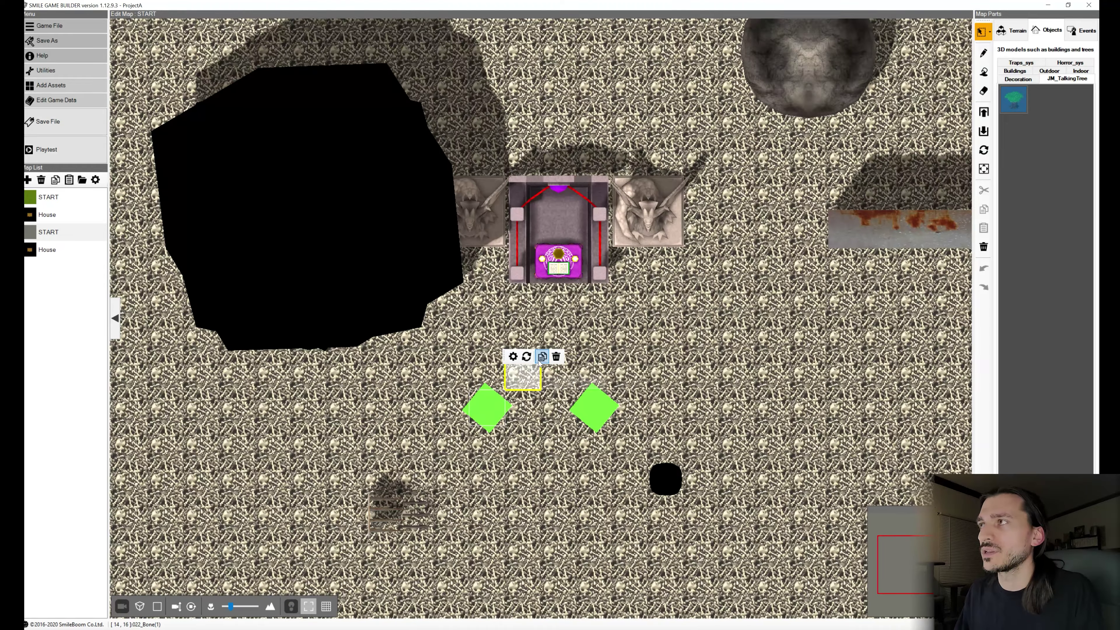
{"action": "scroll", "coordinate": [670, 328], "scroll_direction": "up", "scroll_amount": 2}
{"action": "scroll", "coordinate": [670, 327], "scroll_direction": "down", "scroll_amount": 4}
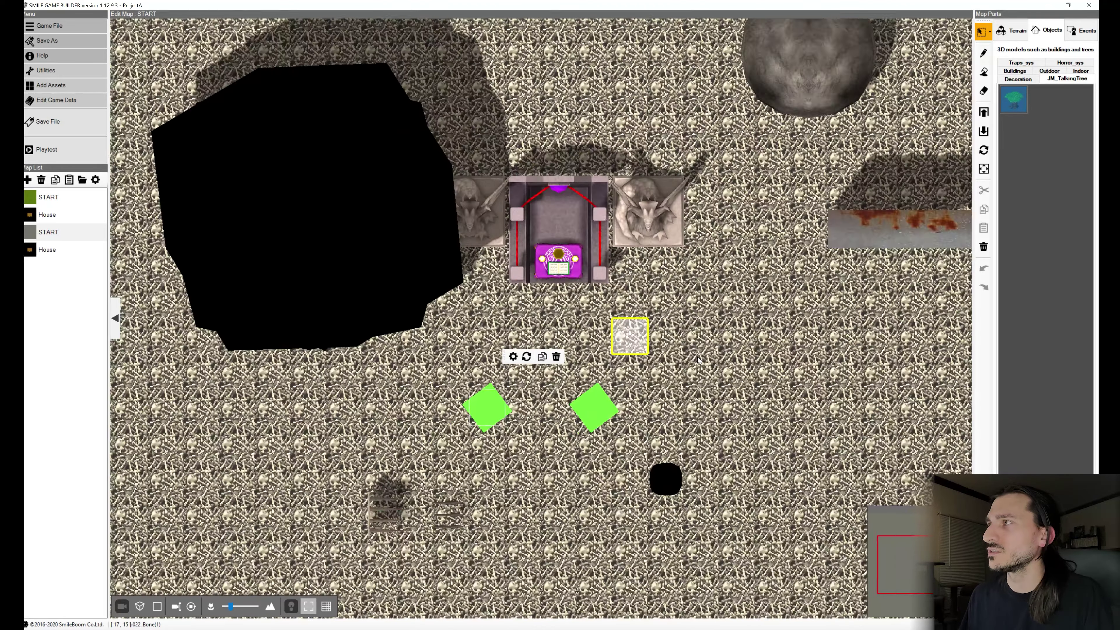